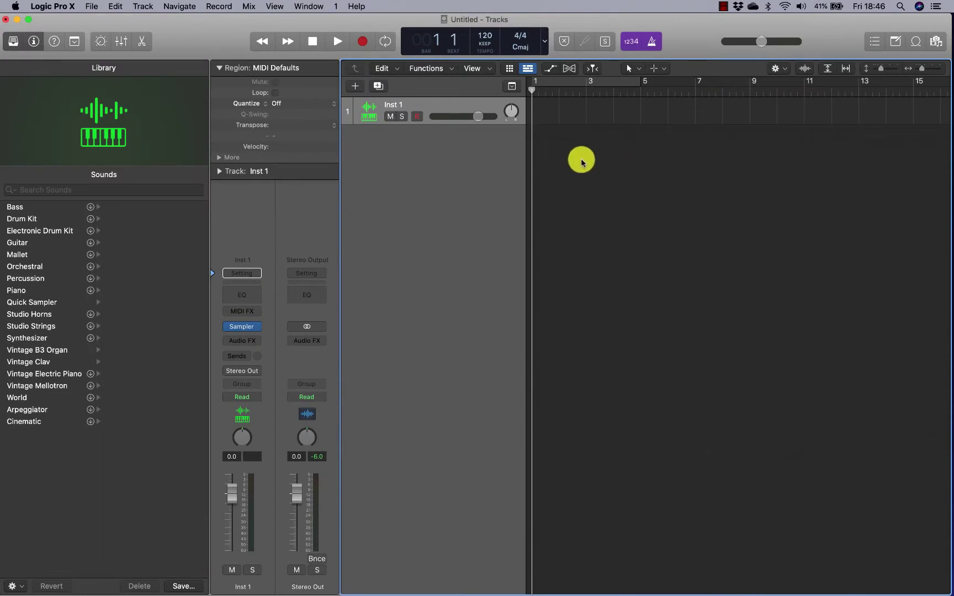
- Show the Desktop folder in the file browser and lower the master volume to -10.3 dB
left_click(936, 42)
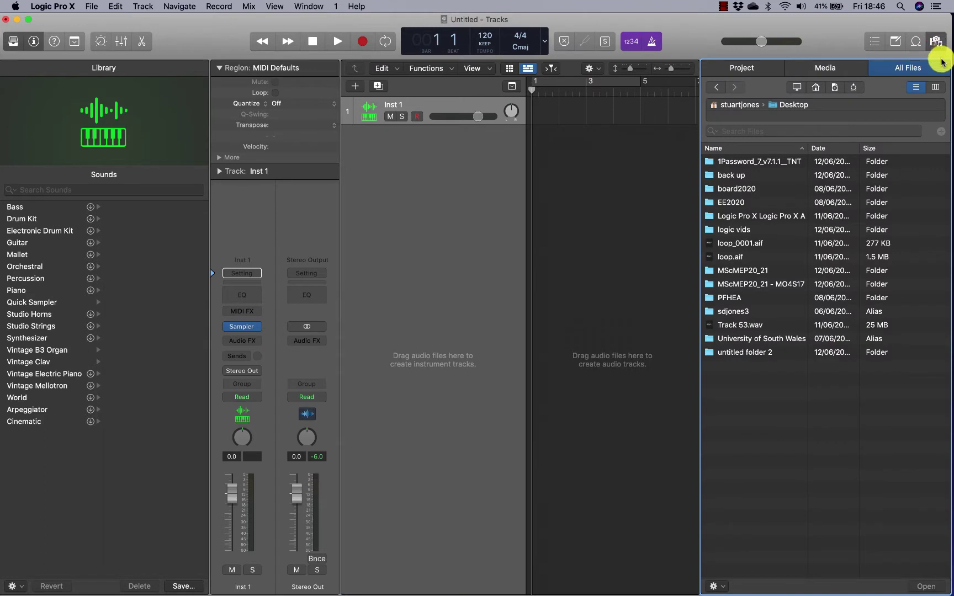
left_click(815, 87)
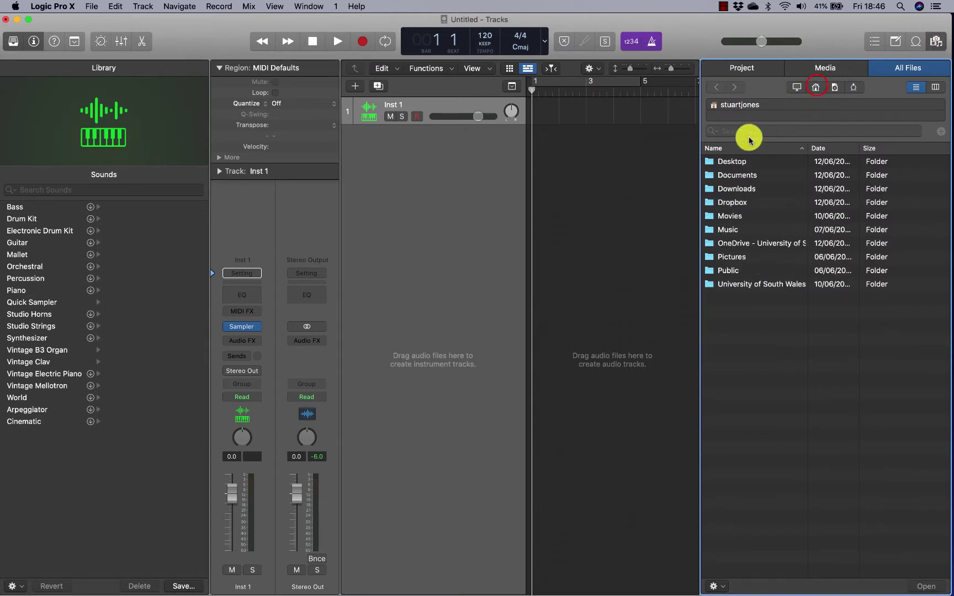
double_click(729, 161)
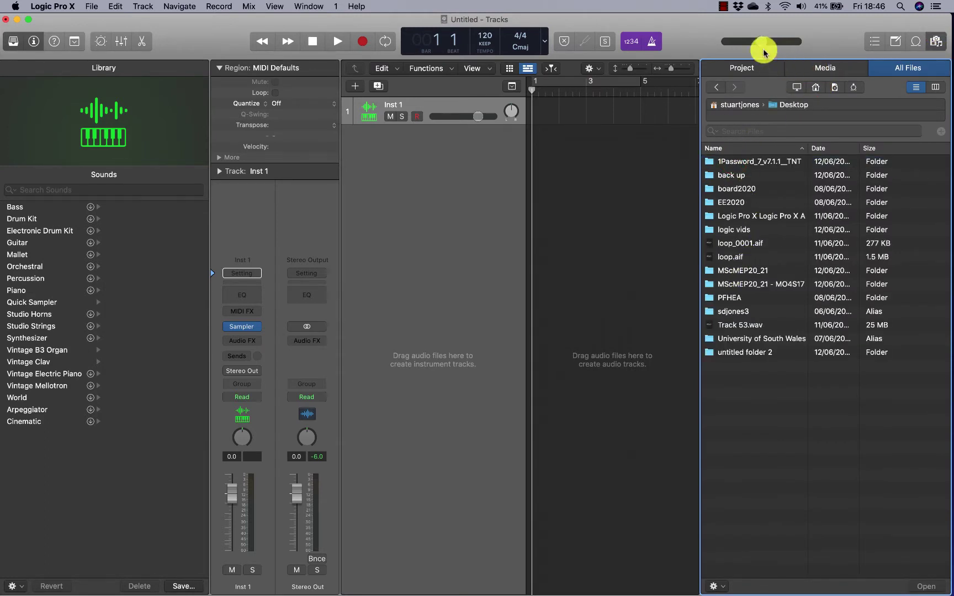
left_click_drag(761, 42, 753, 41)
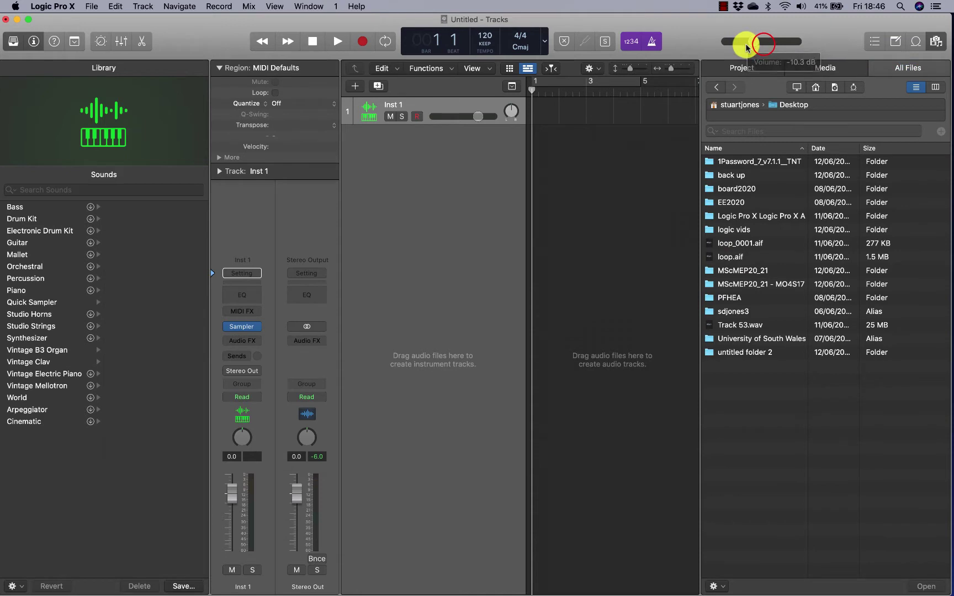
- Audition loop.aif and add it at bar 1 on a new audio track, importing its tempo information into the project
left_click(726, 257)
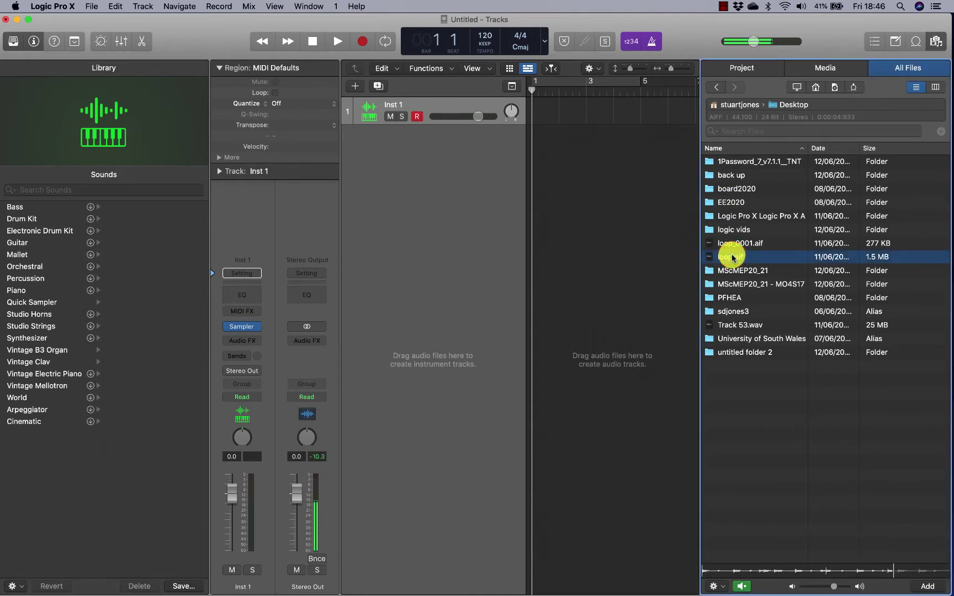
left_click_drag(731, 258, 529, 167)
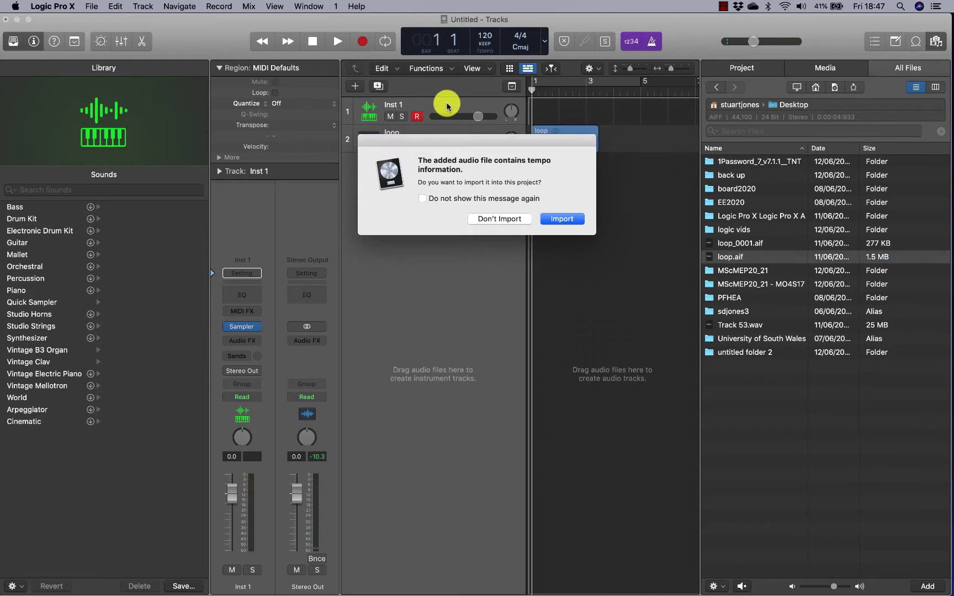
left_click(569, 219)
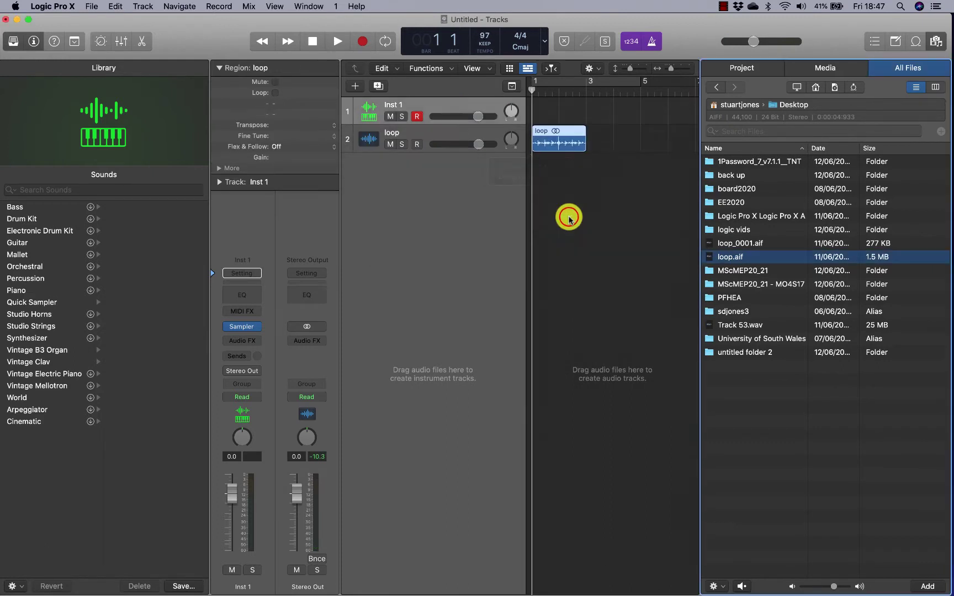
- Delete the empty Inst 1 track and close the file browser, keeping the loop track selected
left_click(469, 106)
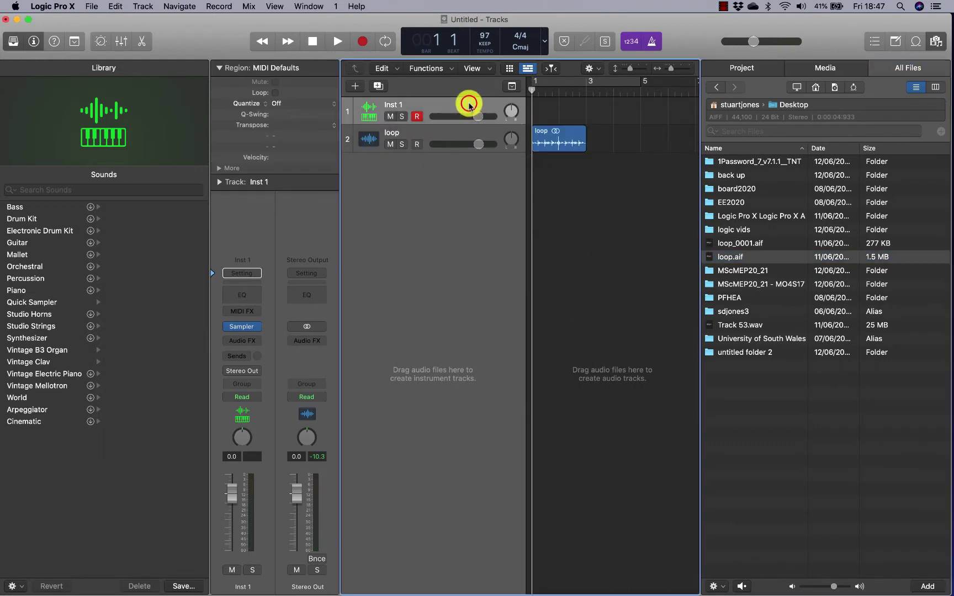
key("super+BackSpace")
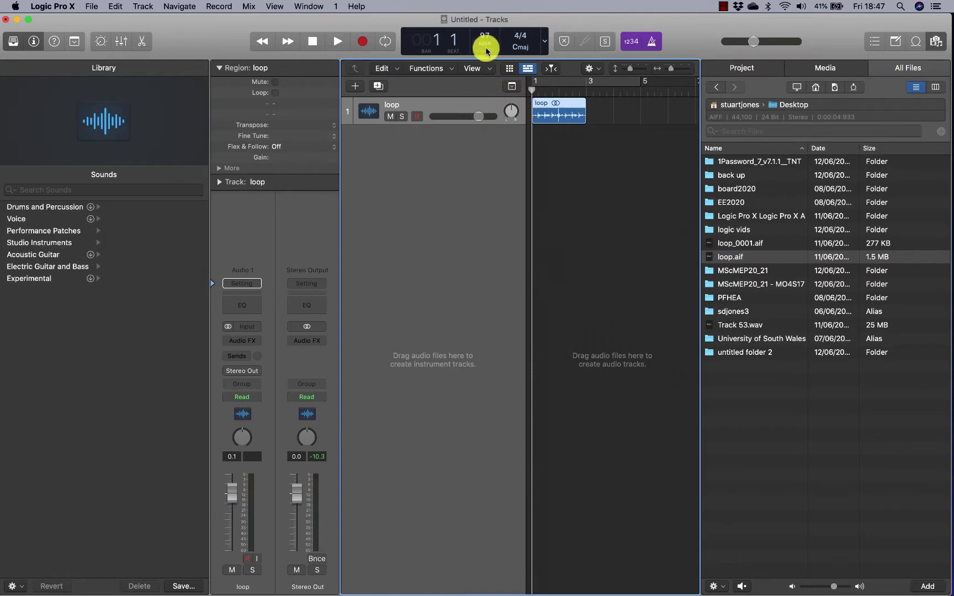
left_click(450, 106)
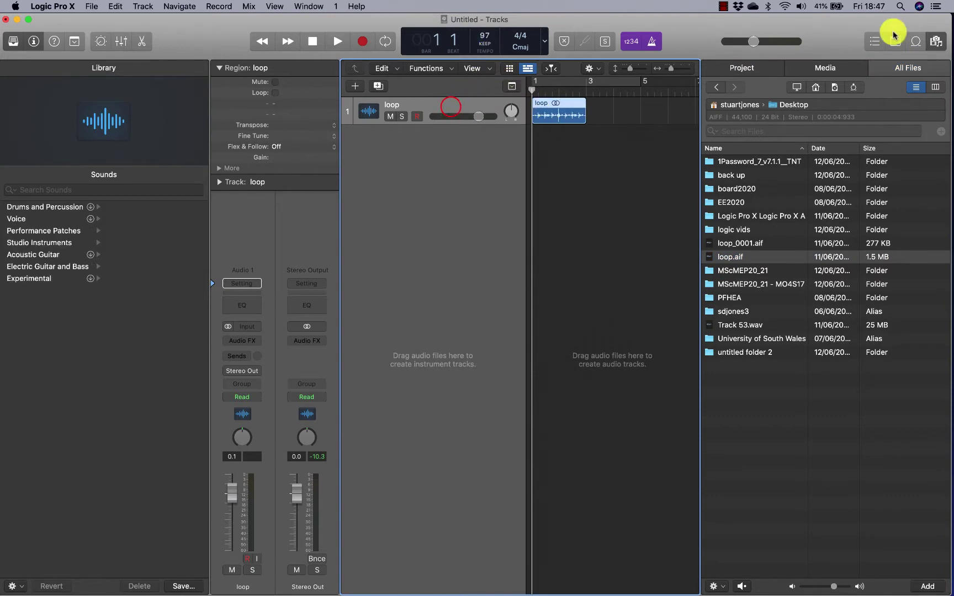
left_click(936, 38)
left_click(482, 106)
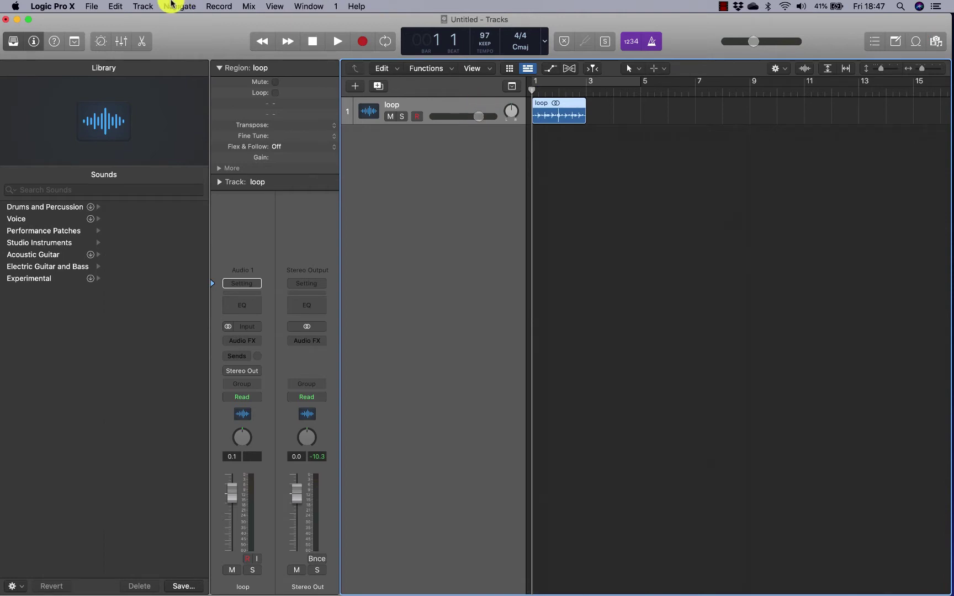
- Start converting the loop region to a new sampler track, with zones from Transient Markers and Sampler as the instrument
left_click(143, 6)
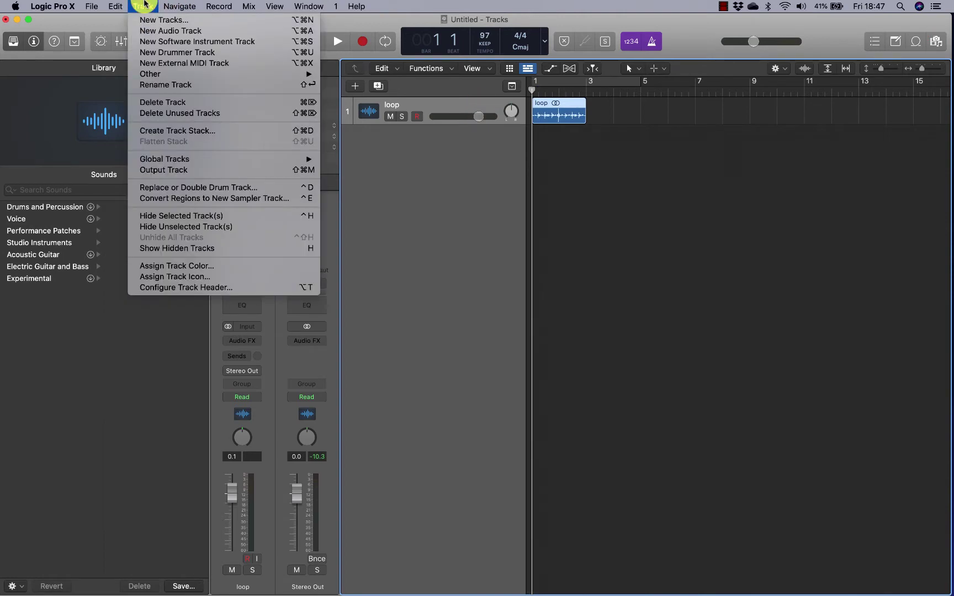
left_click(199, 199)
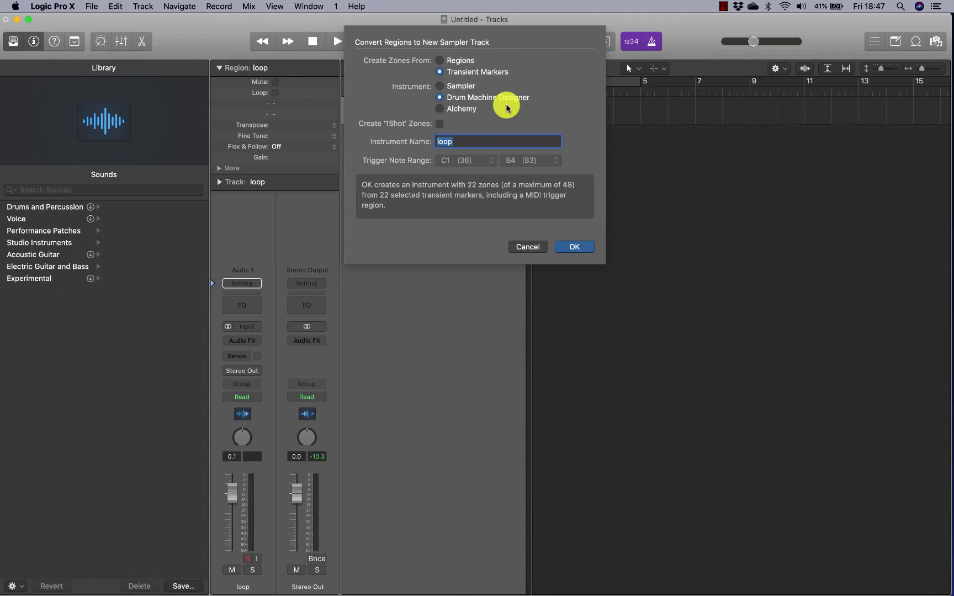
left_click(441, 63)
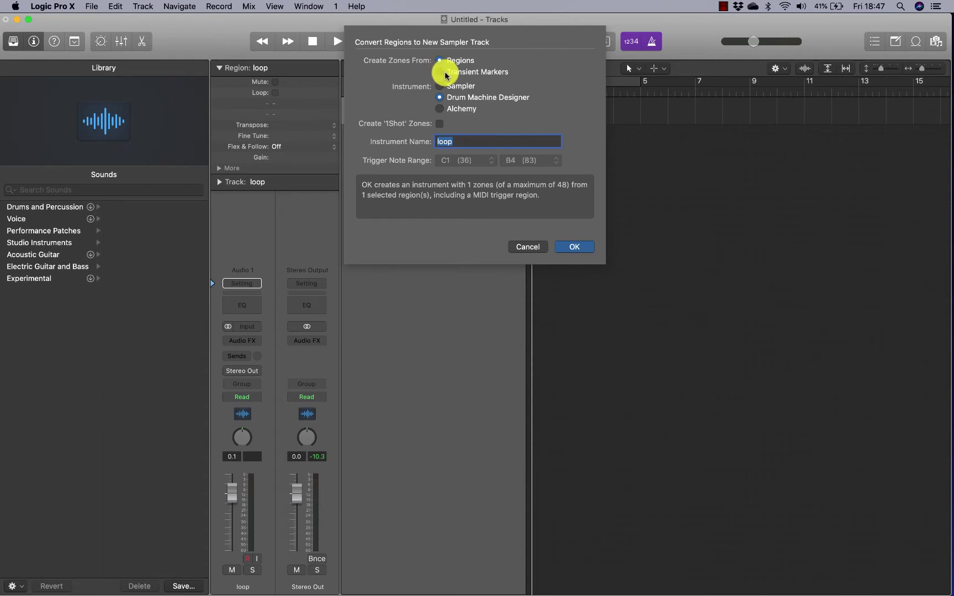
left_click(443, 74)
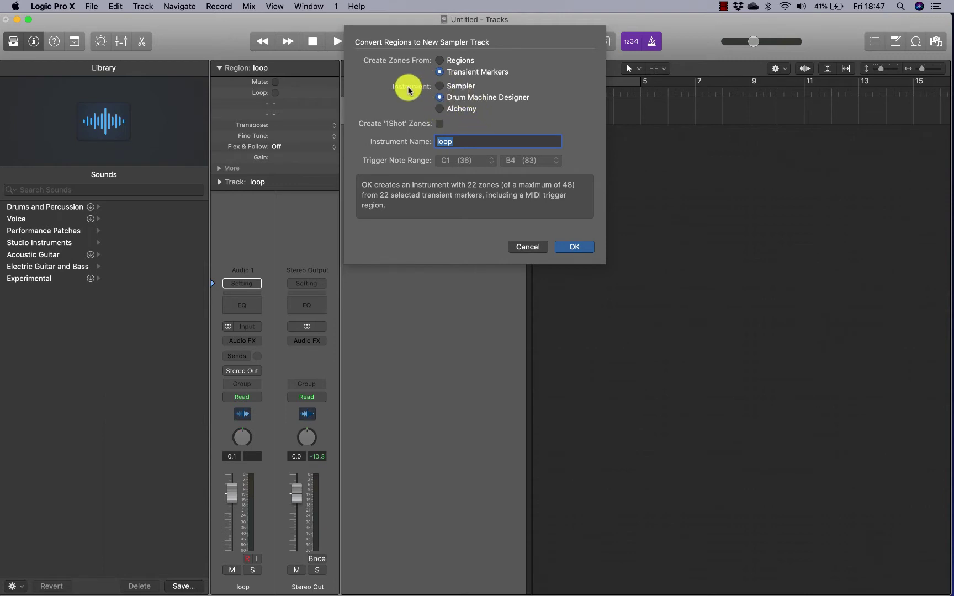
left_click(440, 86)
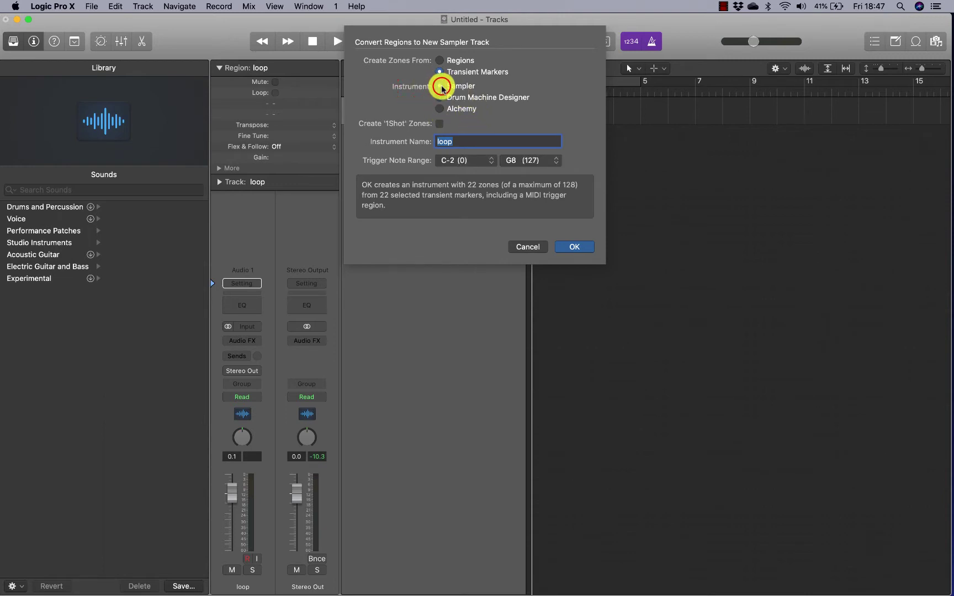
left_click(440, 108)
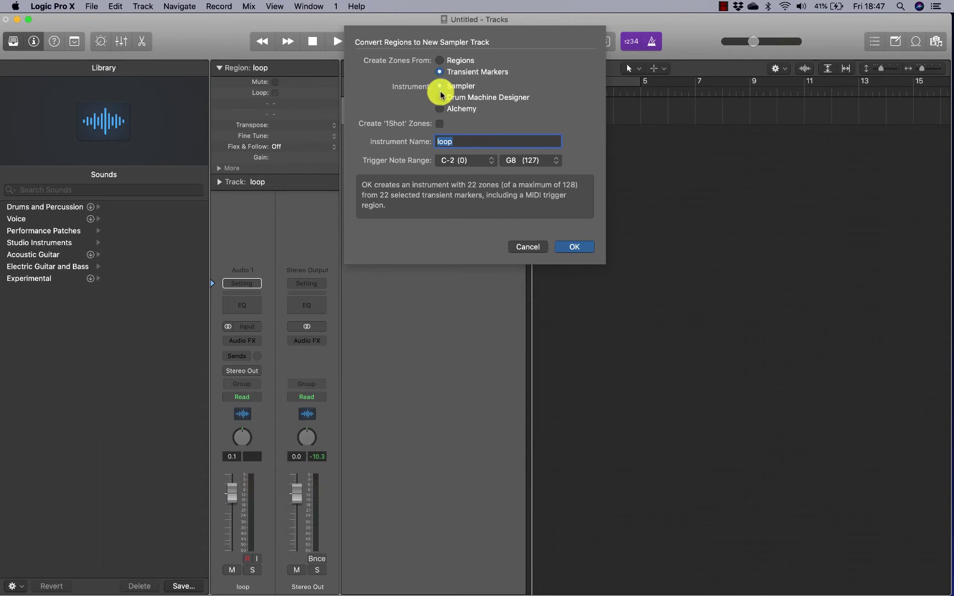
- Keep the instrument name loop, start the trigger note range at C1, and create the sampler track
left_click(456, 142)
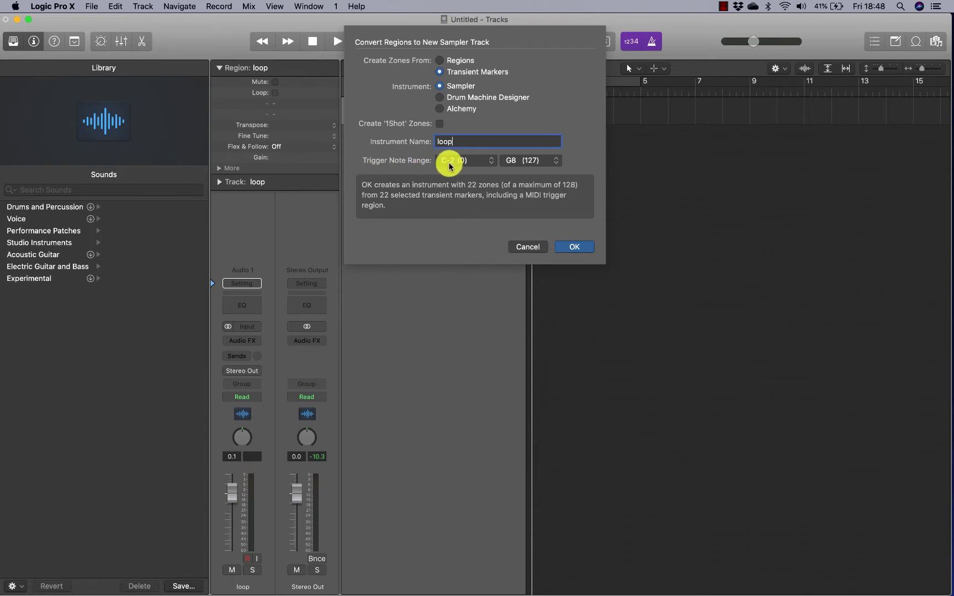
left_click(452, 162)
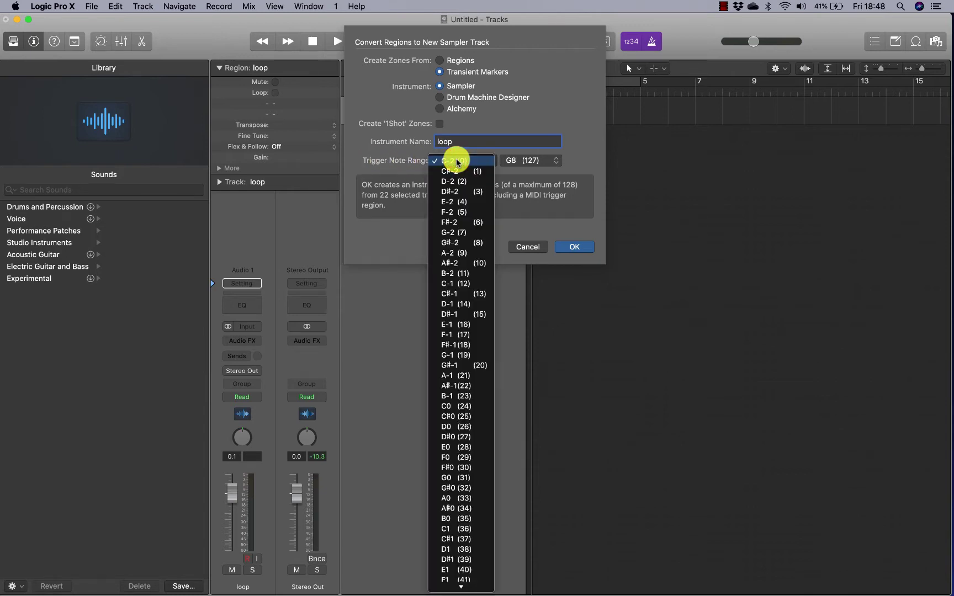
left_click(458, 528)
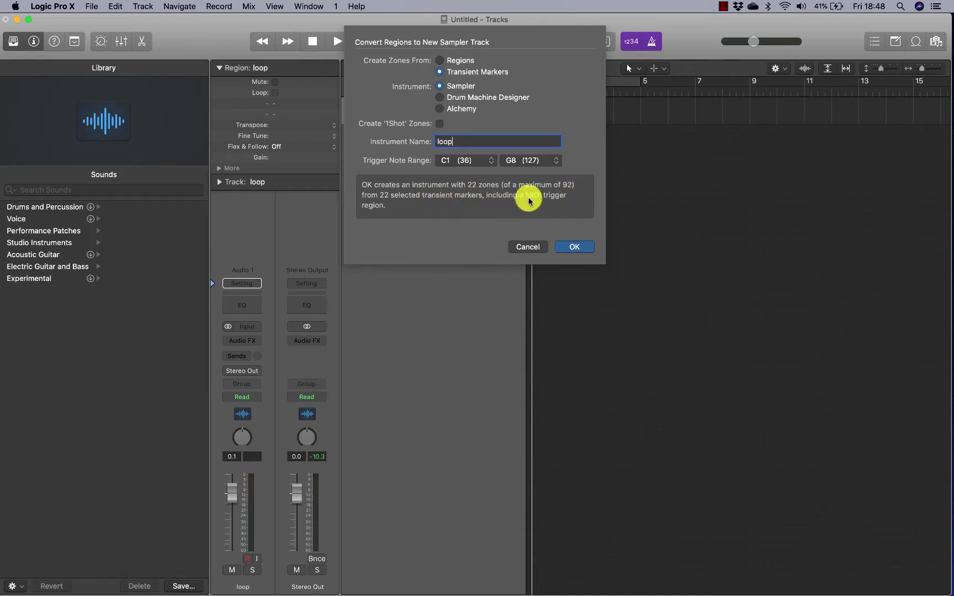
left_click(585, 248)
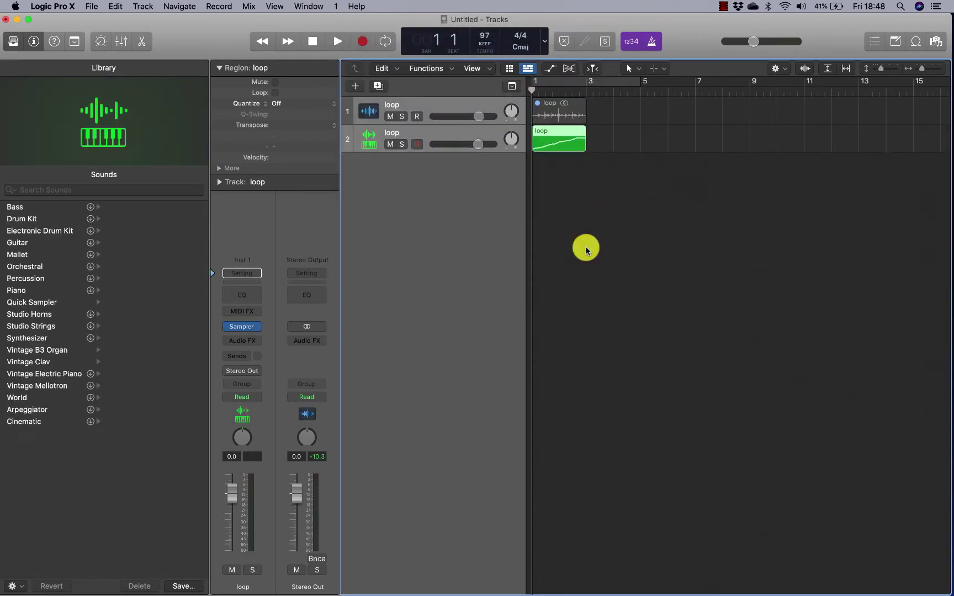
- Mute the original audio loop track and set the cycle range to the new MIDI region
left_click(428, 215)
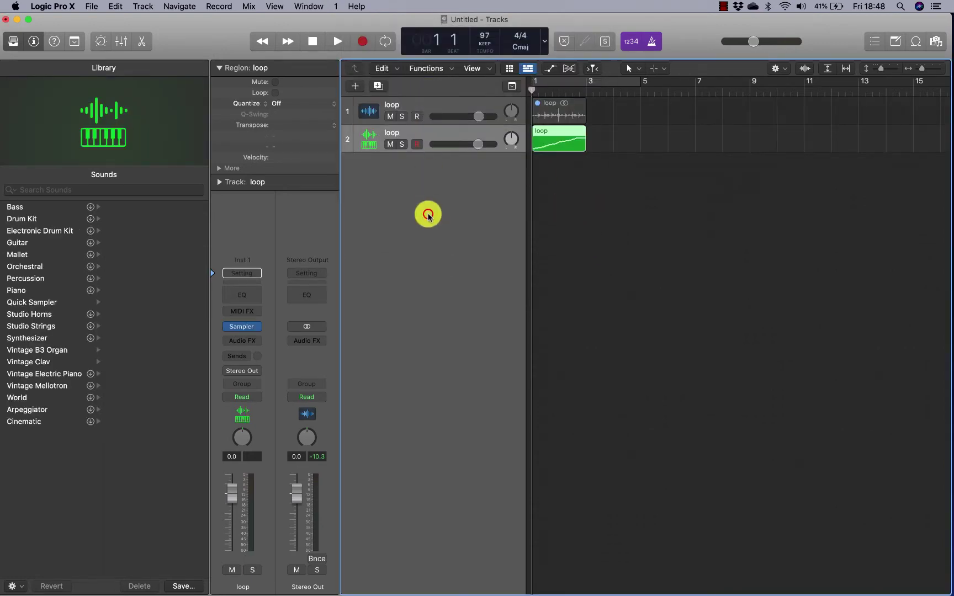
left_click(390, 116)
left_click(554, 135)
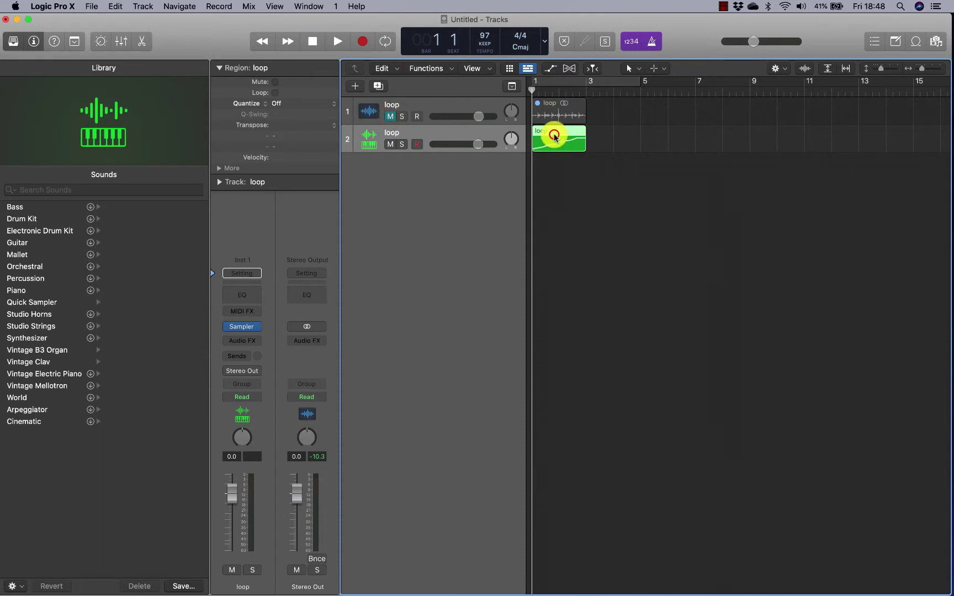
key("super+u")
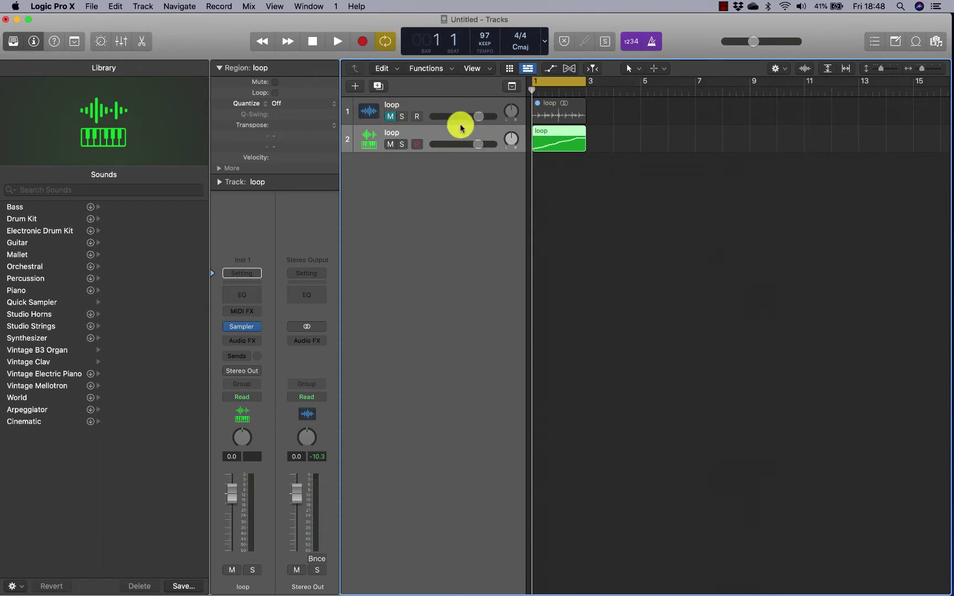
- Open the Sampler on the new loop track and display its Zone and Mapping sections
left_click(241, 327)
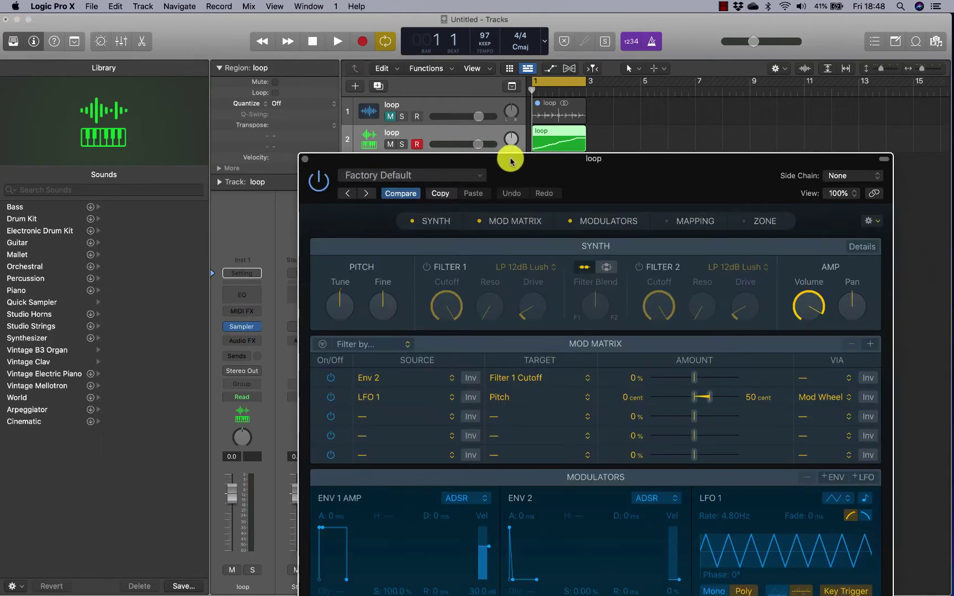
left_click_drag(510, 159, 268, 91)
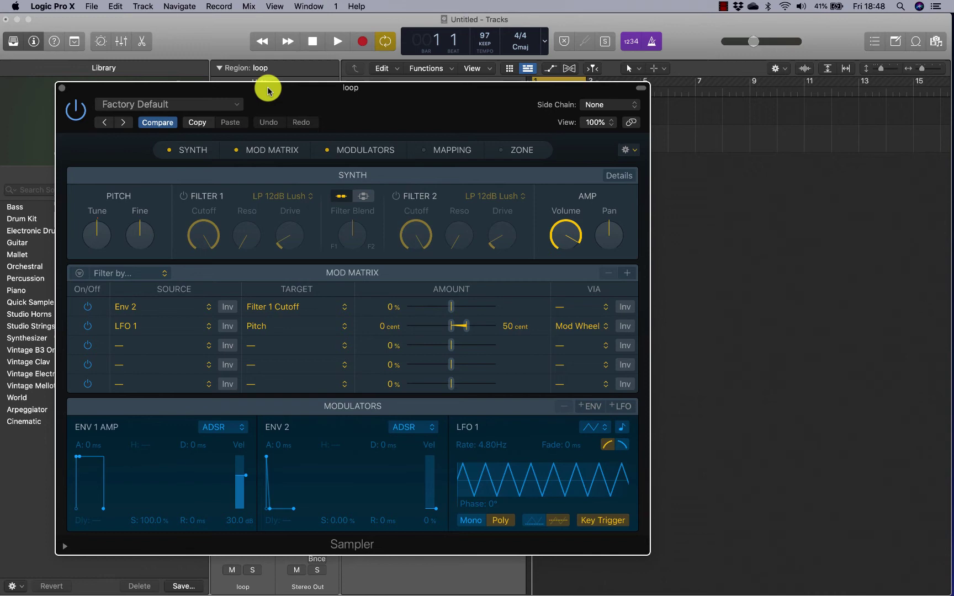
left_click(522, 150)
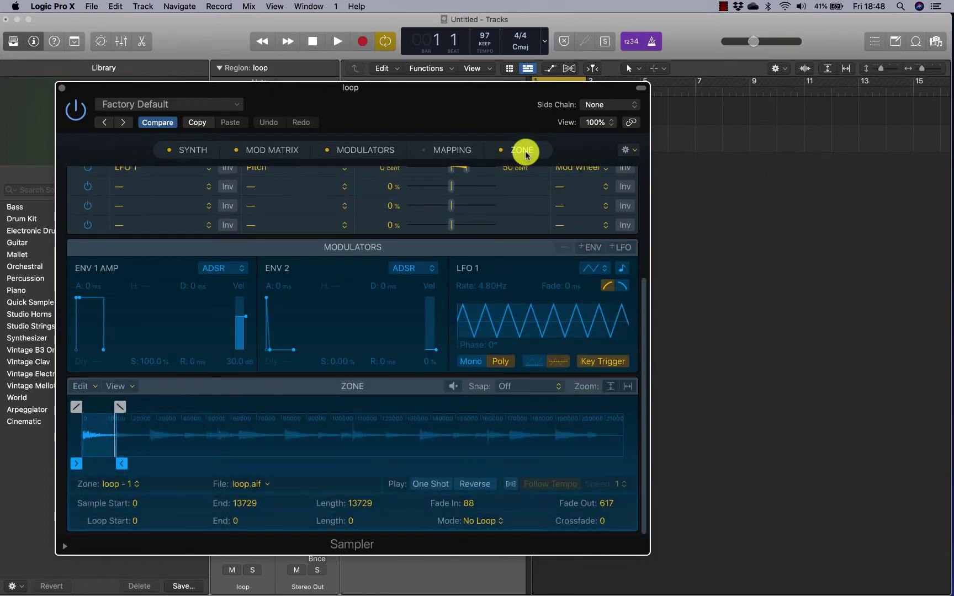
left_click(452, 150)
left_click_drag(500, 102, 574, 159)
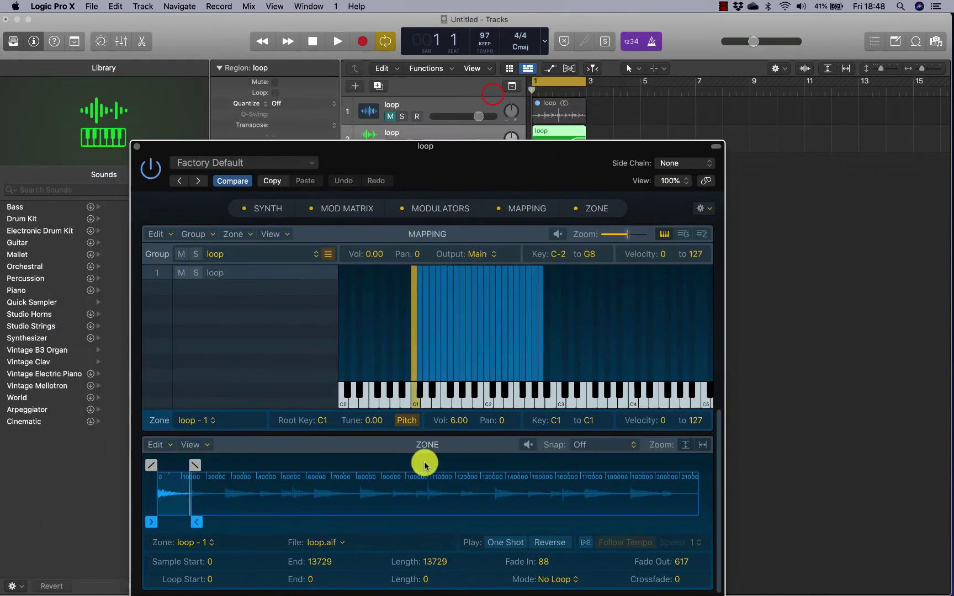
- Audition the loop slices mapped to successive keys from C1 up to G#1 in the Sampler's mapping view
left_click(420, 393)
left_click(425, 398)
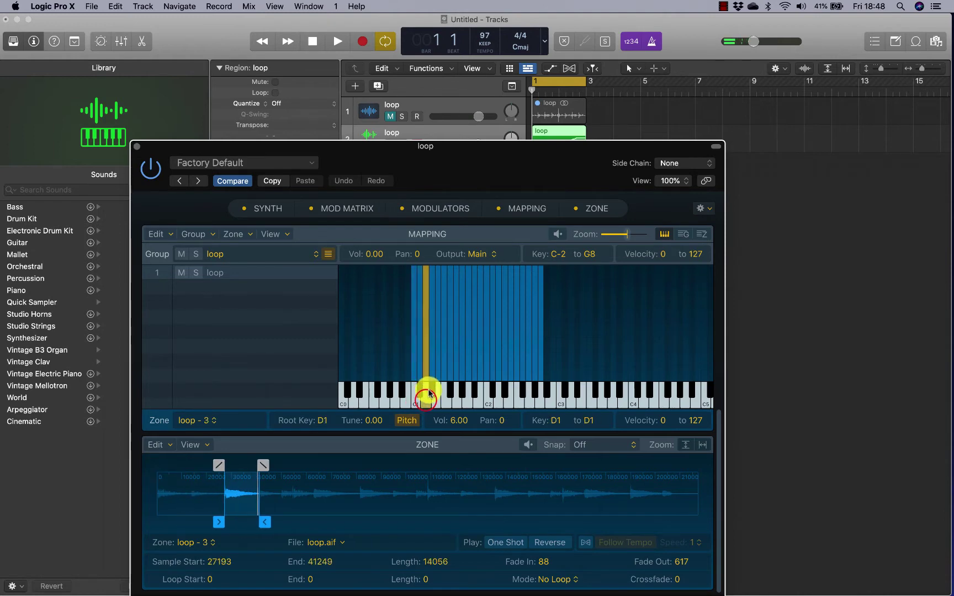
left_click(432, 395)
left_click(438, 396)
left_click(445, 391)
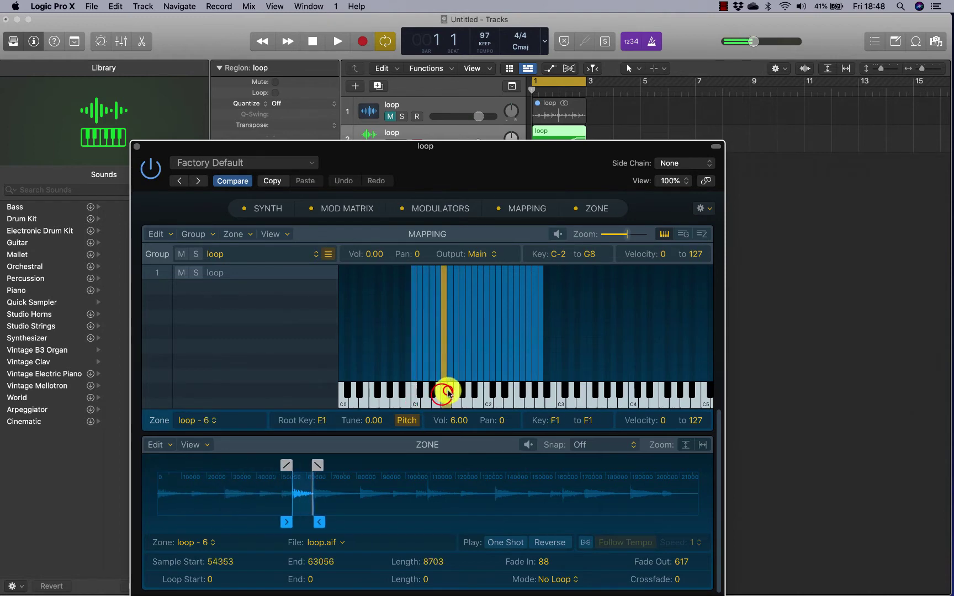
left_click(448, 394)
left_click(456, 398)
left_click(461, 392)
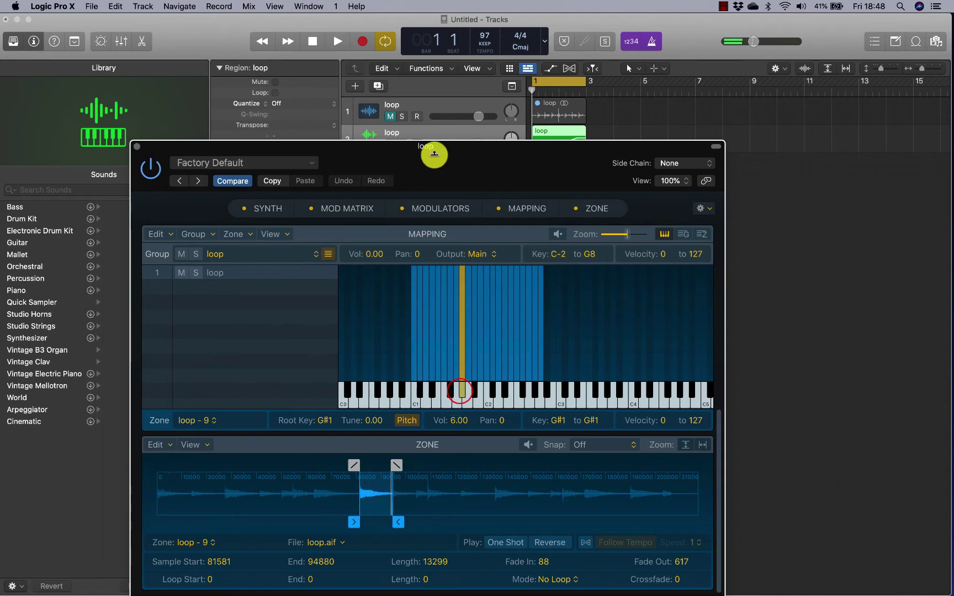
- Open the sampler track's MIDI region in the Piano Roll to examine its trigger notes
left_click_drag(440, 150, 437, 183)
left_click(564, 141)
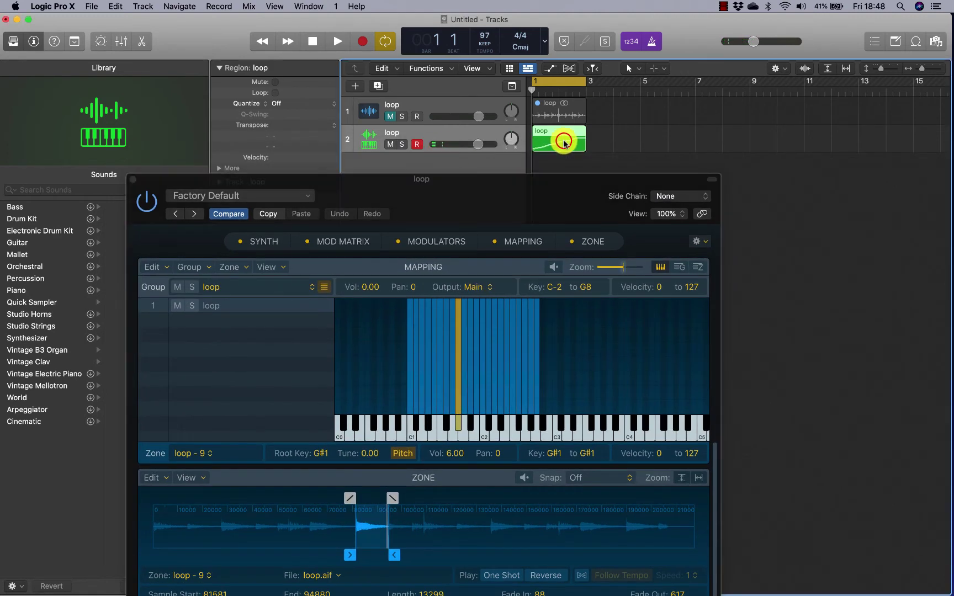
double_click(563, 142)
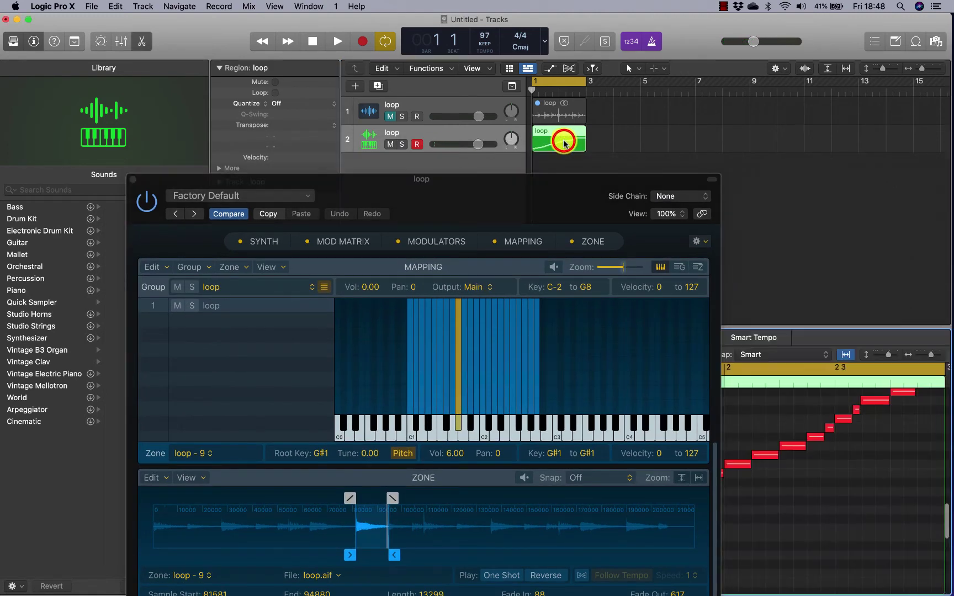
left_click(833, 339)
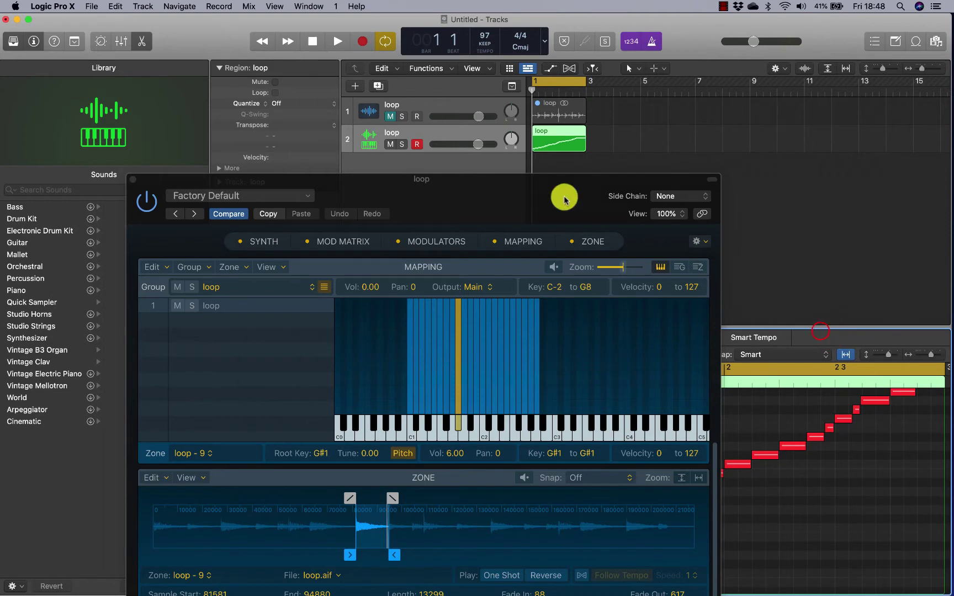
- Move the Sampler window clear of the Piano Roll notes and play back the cycled MIDI region
left_click(548, 189)
left_click_drag(548, 190, 296, 167)
key("space")
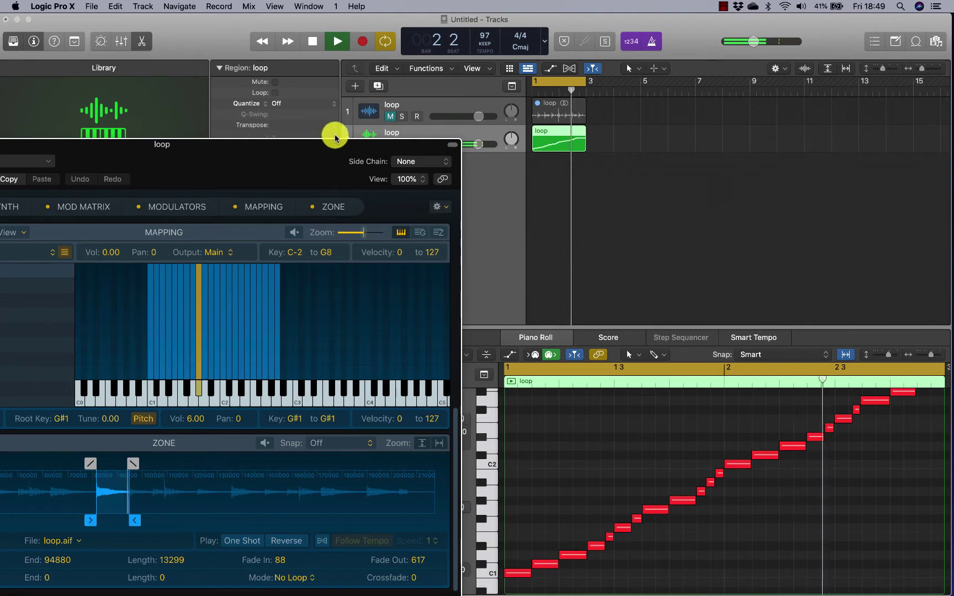
- Stop playback and close the Sampler window and the Piano Roll
key("space")
left_click_drag(316, 154, 723, 217)
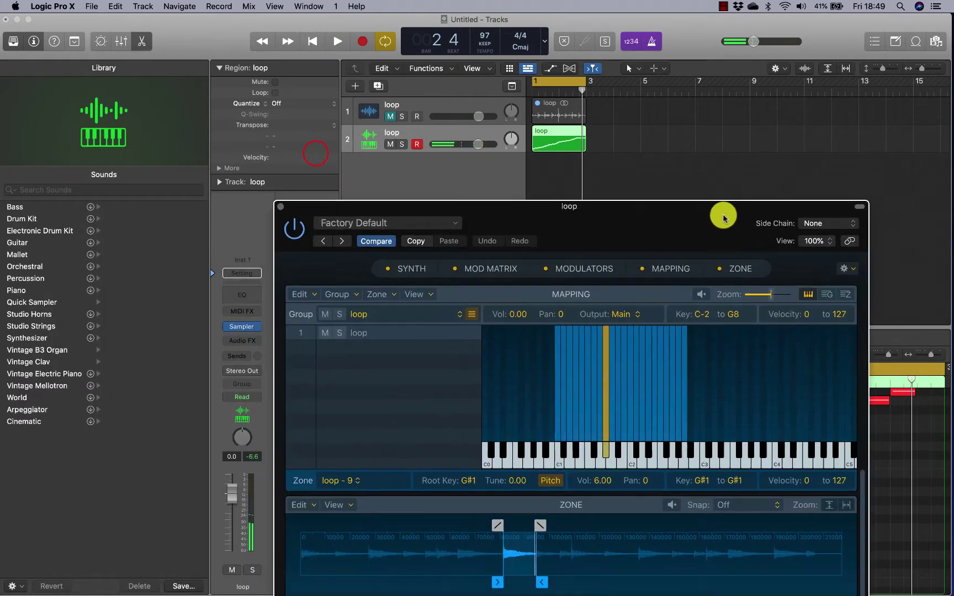
left_click(282, 208)
left_click(442, 328)
key("e")
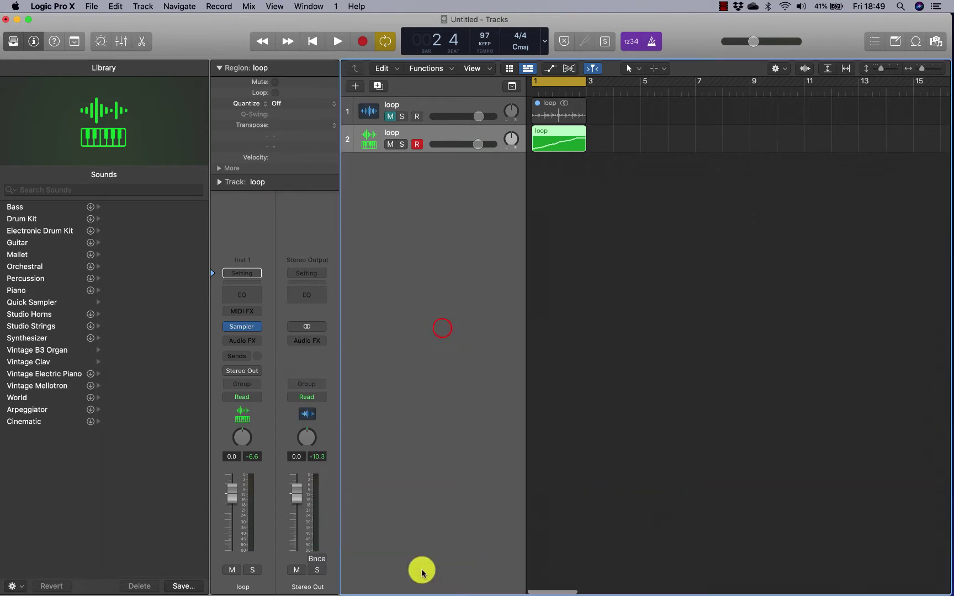
- Delete the Sampler loop track and show the Desktop file browser with the Library hidden
left_click(445, 130)
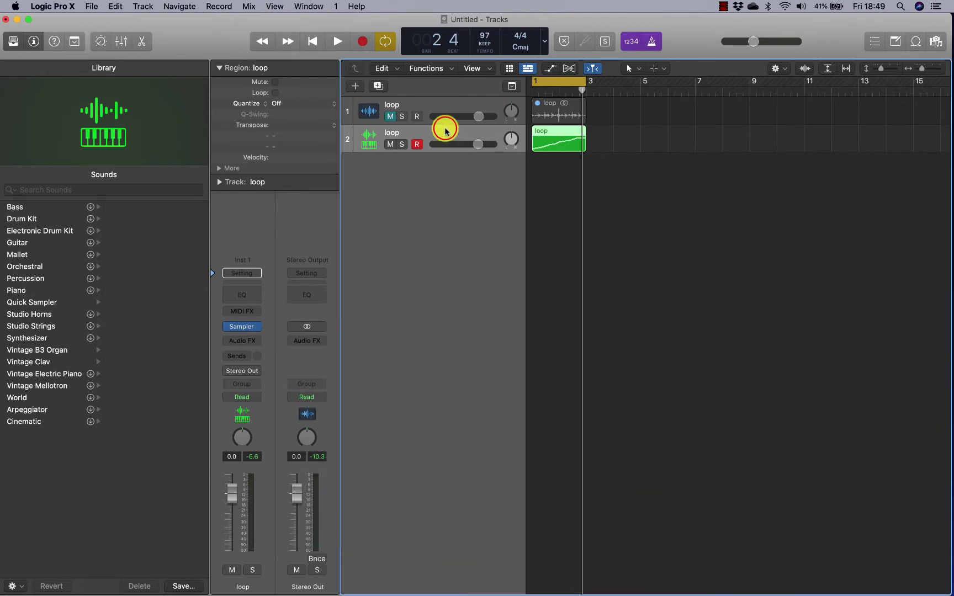
key("super+BackSpace")
left_click(932, 43)
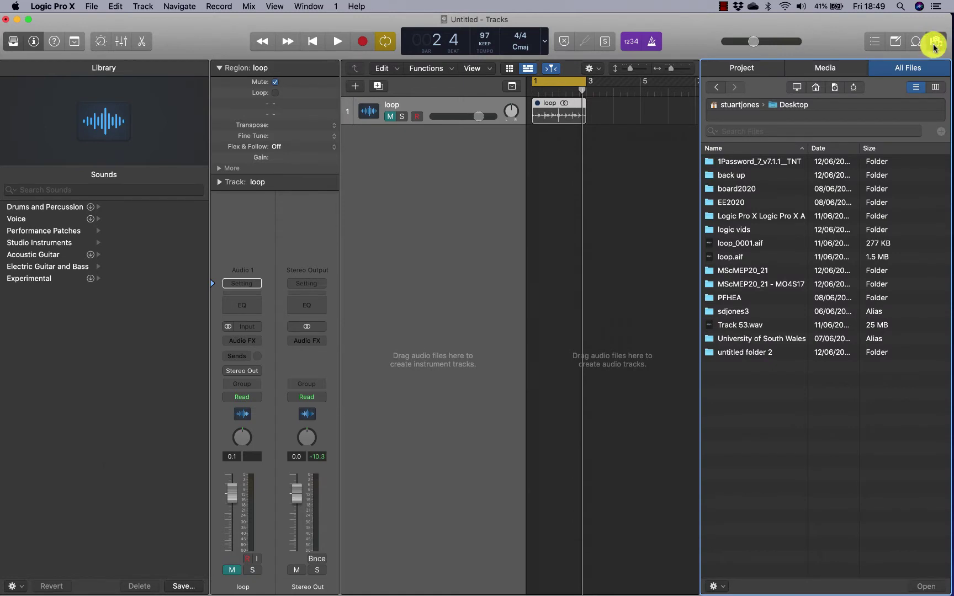
left_click(12, 41)
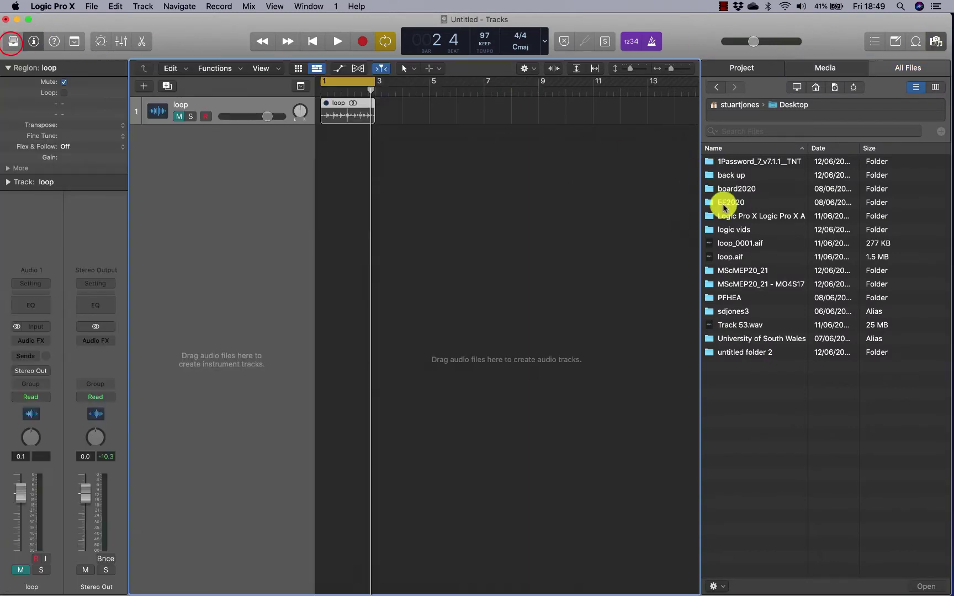
- Import loop.aif from the Desktop as a new sliced Quick Sampler track, and move the instrument window clear of the track headers
left_click_drag(731, 259, 204, 172)
left_click_drag(204, 171, 228, 154)
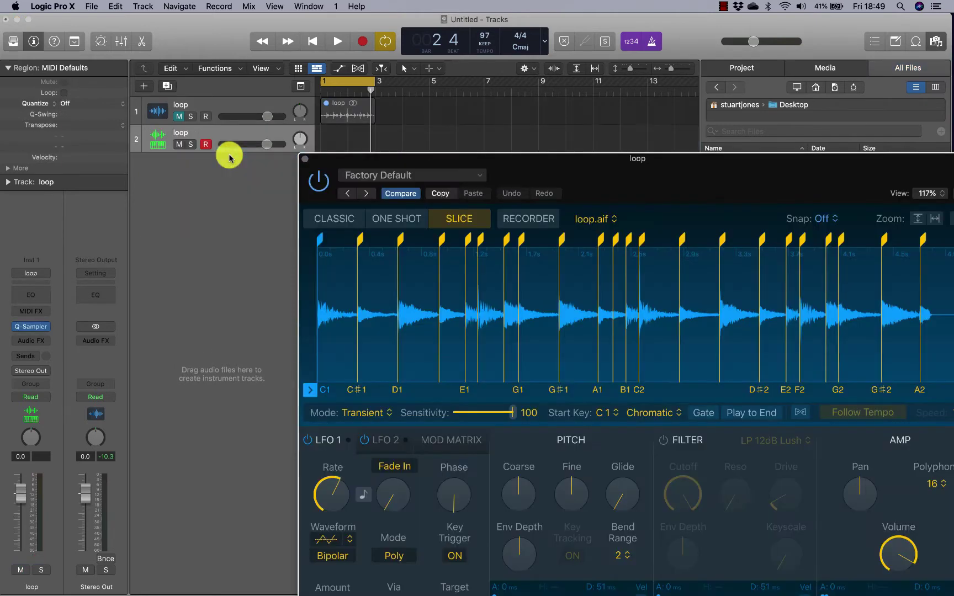
mouse_move(422, 164)
left_mouse_down()
mouse_move(256, 260)
mouse_move(216, 212)
left_mouse_up()
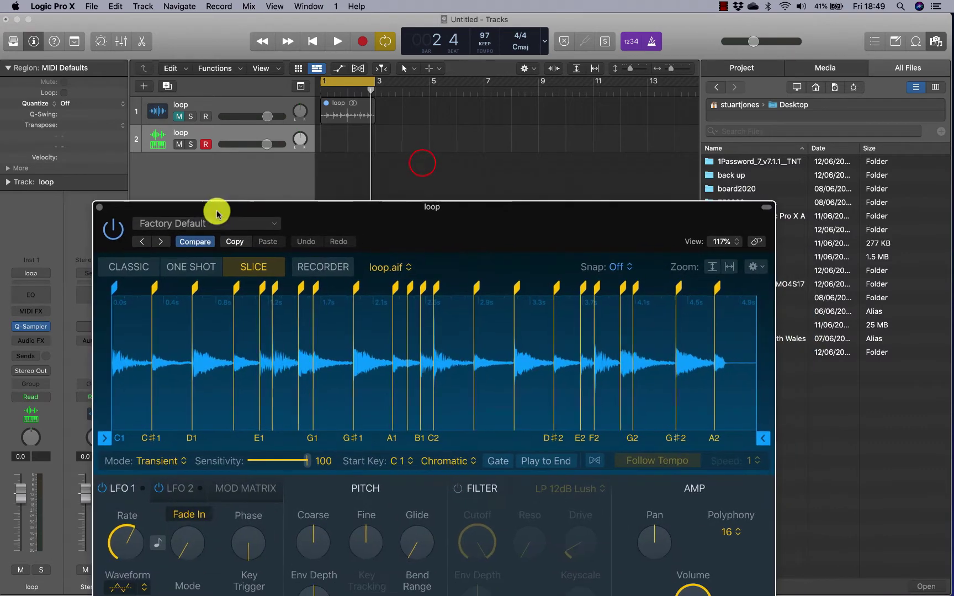
- Examine the transient slice markers across the Quick Sampler waveform, including the C#1 slice
left_click(229, 379)
left_click(414, 379)
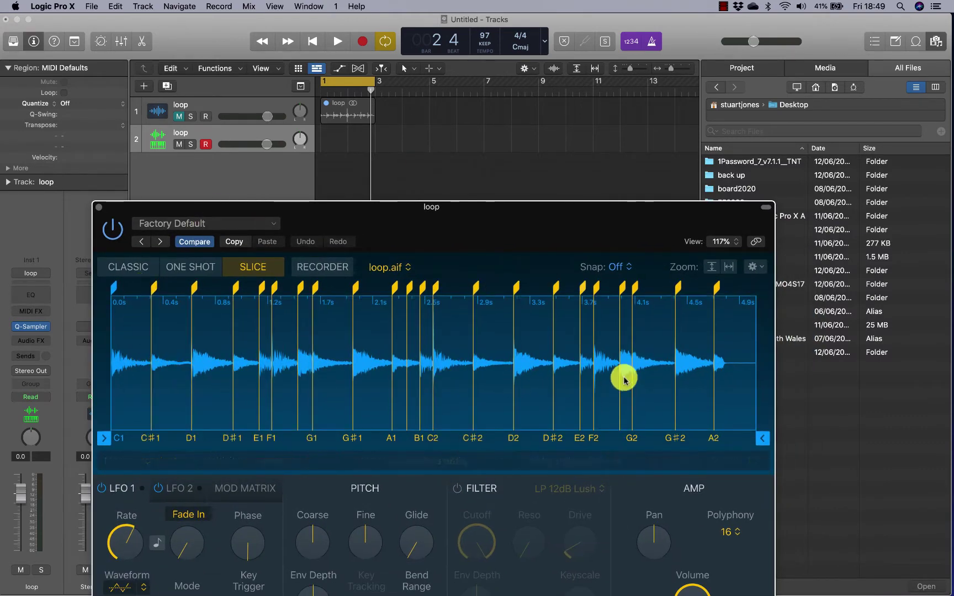
left_click(332, 356)
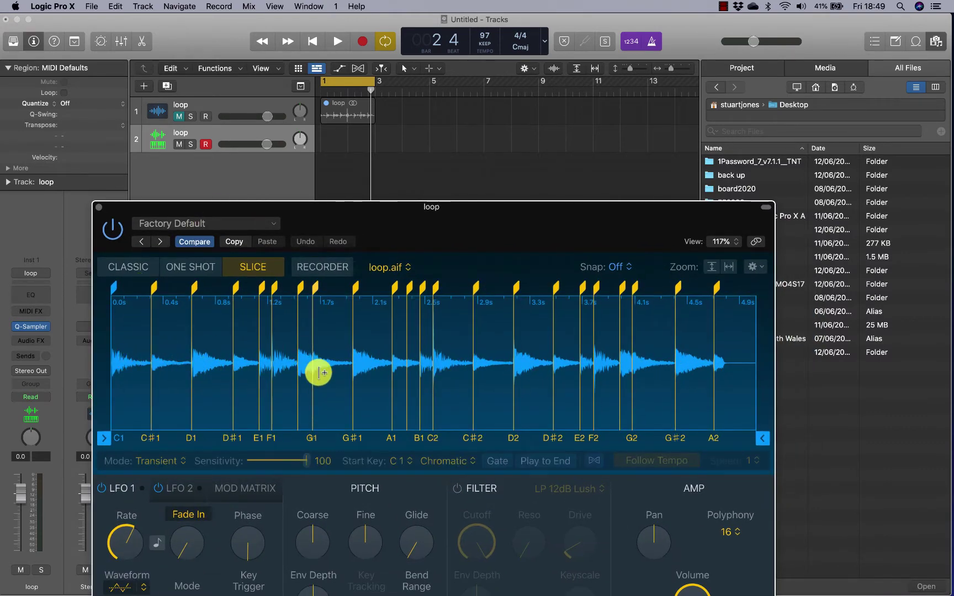
left_click(153, 335)
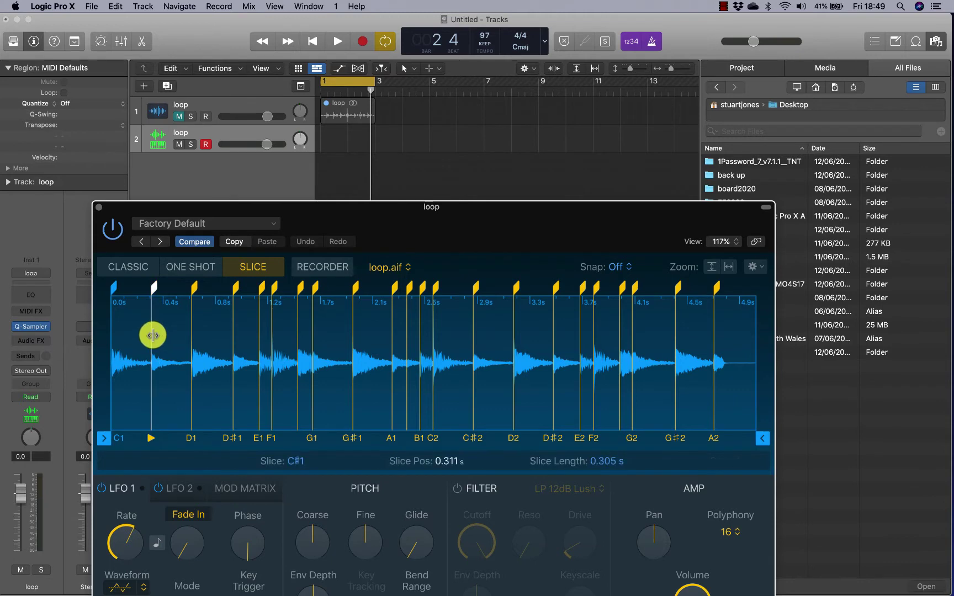
left_click_drag(325, 209, 344, 88)
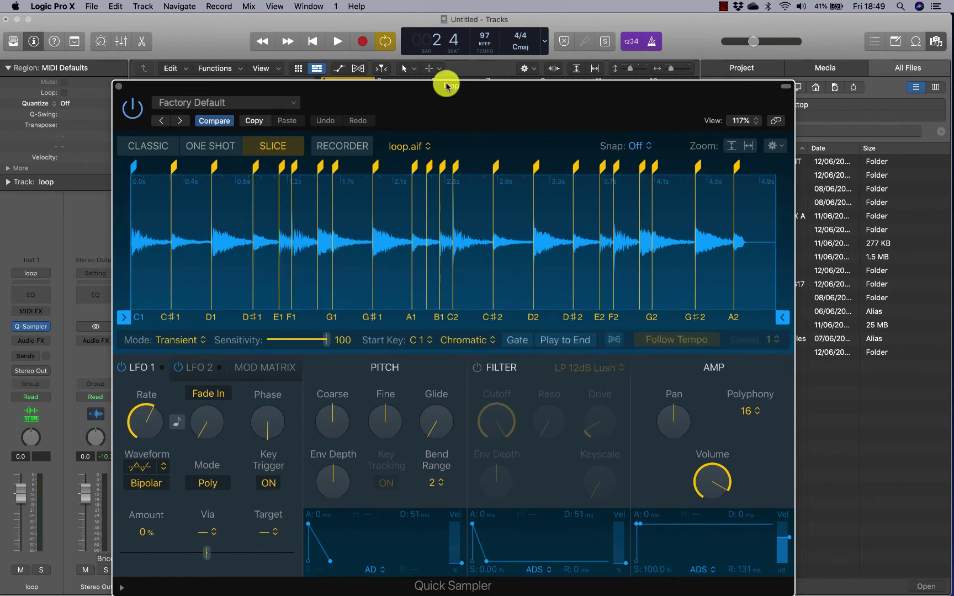
left_click_drag(448, 92, 447, 159)
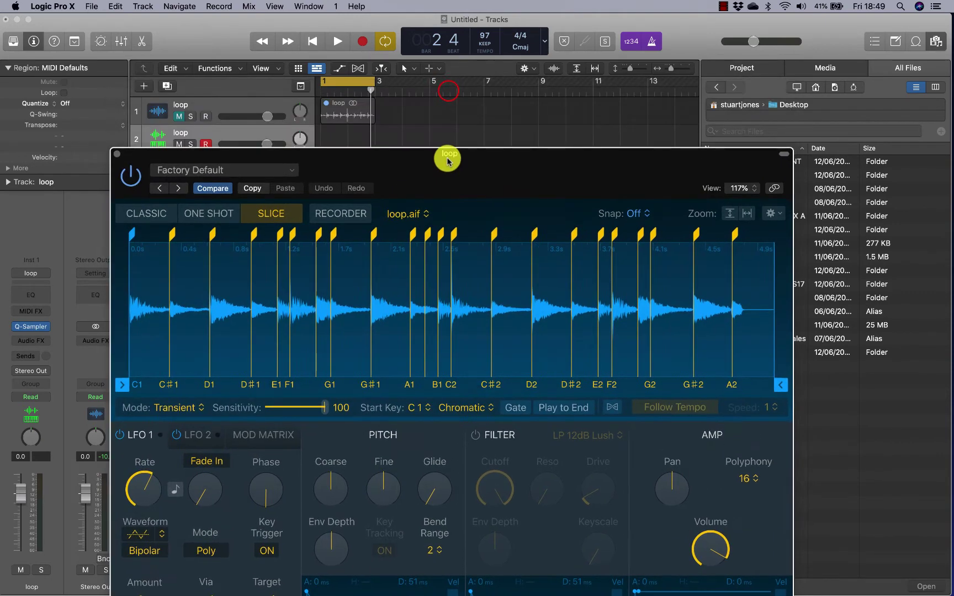
- Review the start key and key mapping options for the slices, keeping C1 and Chromatic
left_click(416, 408)
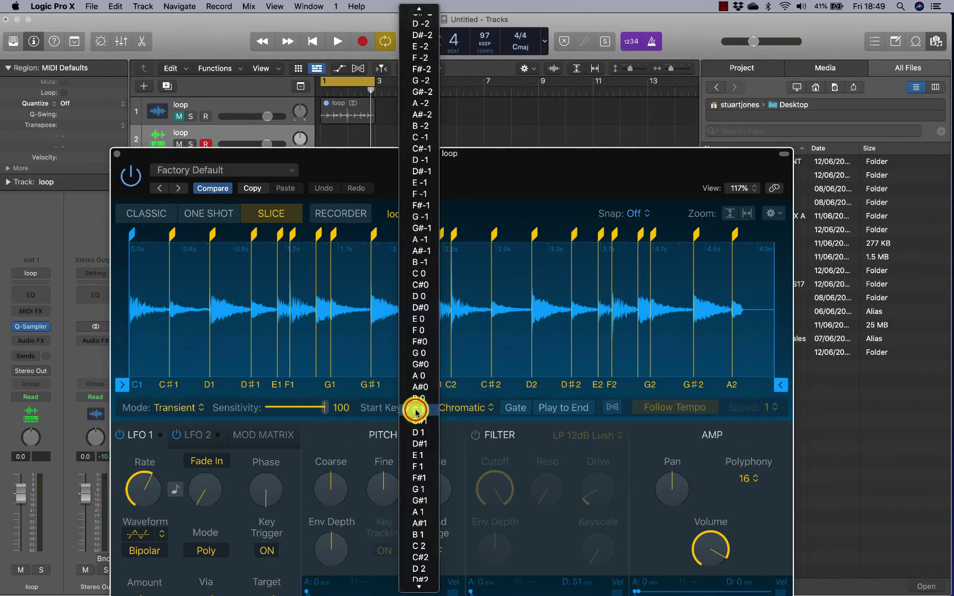
left_click(412, 411)
left_click(464, 409)
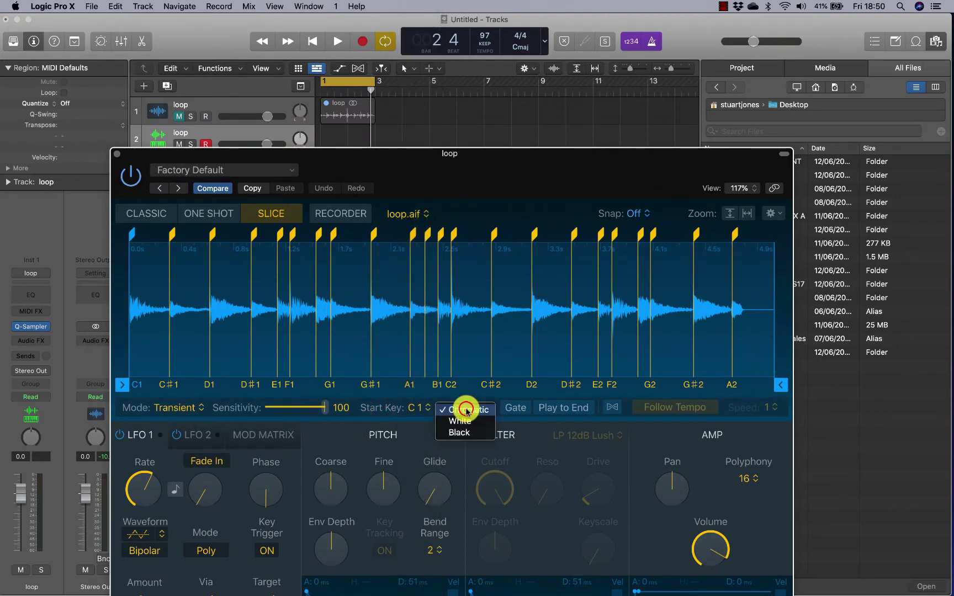
left_click(517, 179)
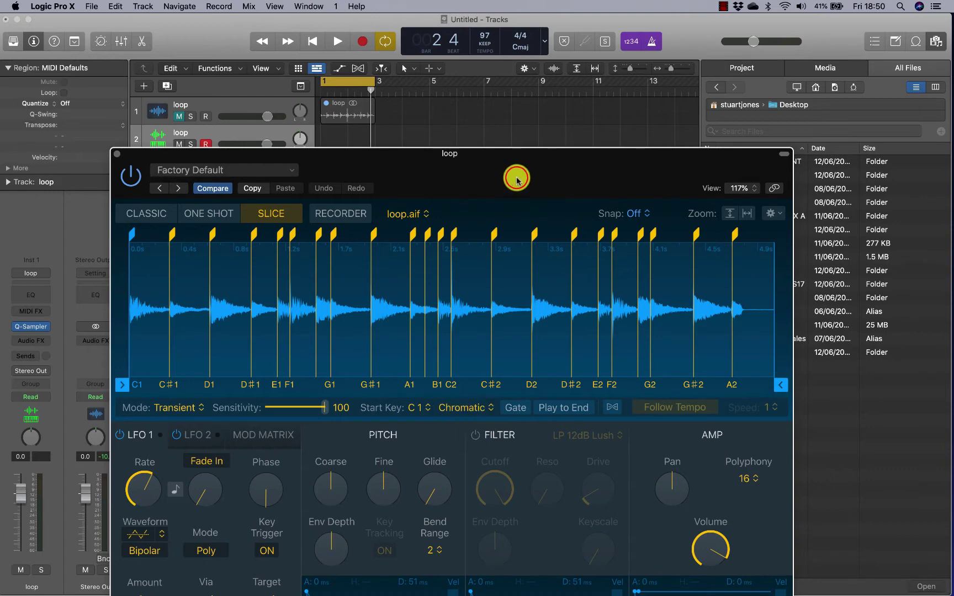
- Open Musical Typing and audition slices on keys from C1 up to F#1
key("super+k")
left_click(512, 422)
left_click(527, 394)
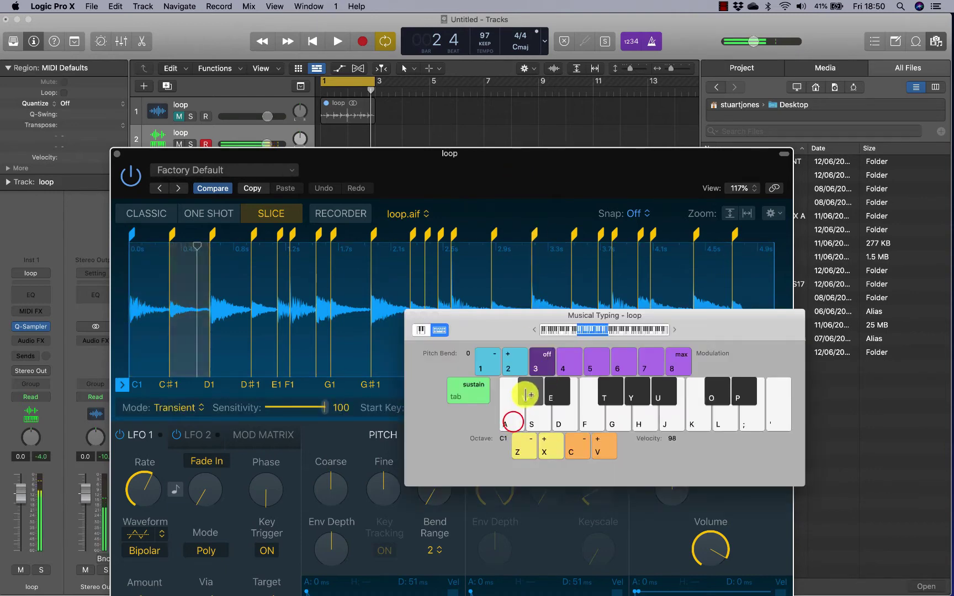
left_click(531, 414)
left_click(552, 395)
left_click(605, 395)
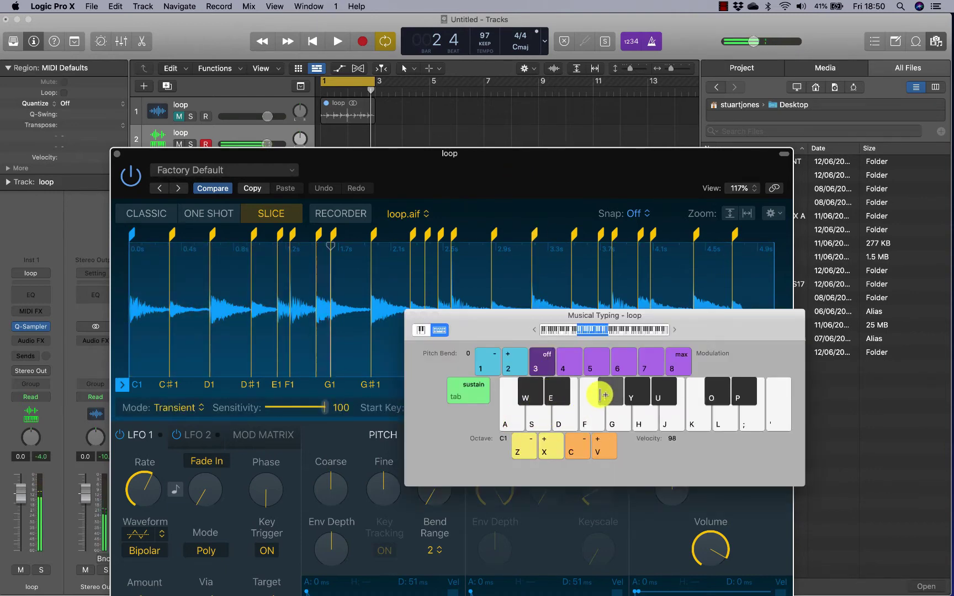
- Try the White and Black key mappings for the slices, and return the mapping to Chromatic
left_click_drag(524, 166, 394, 79)
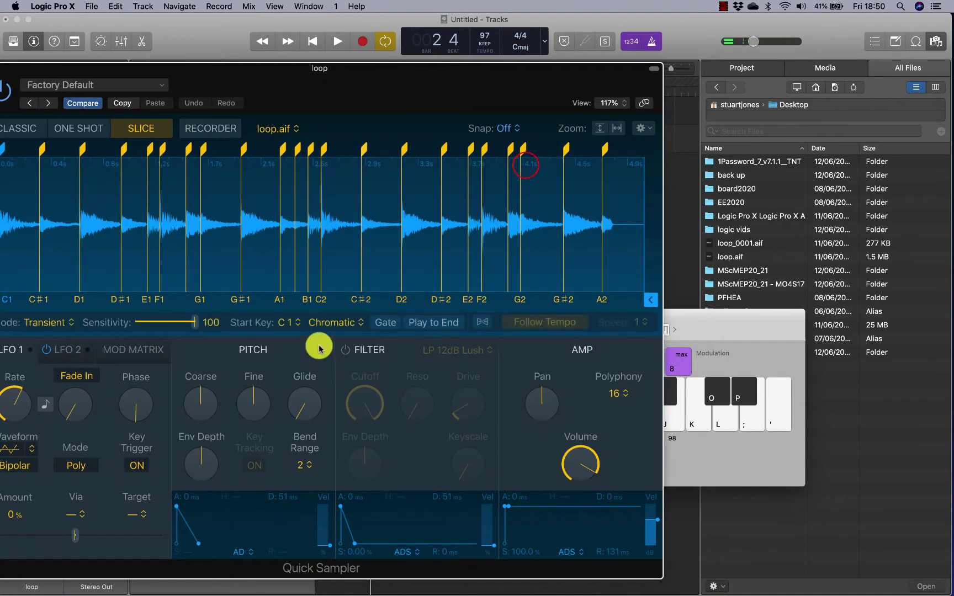
left_click(317, 321)
left_click(320, 337)
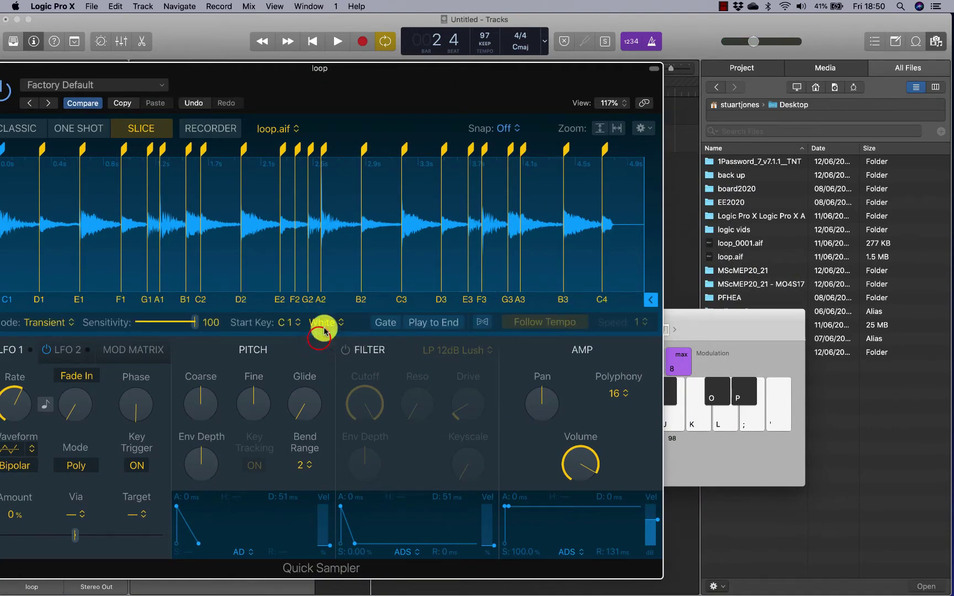
left_click(319, 323)
left_click(326, 313)
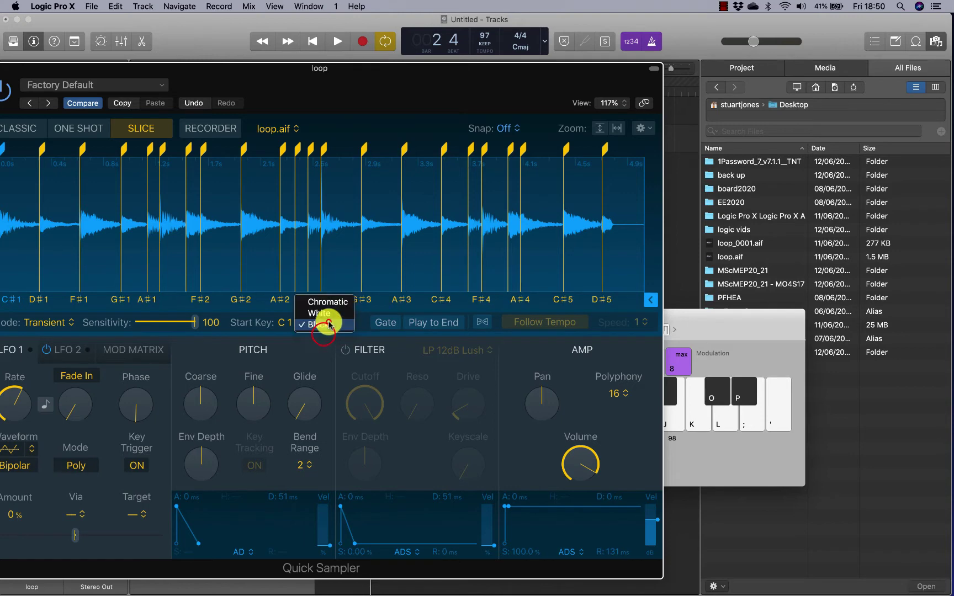
left_click_drag(352, 69, 517, 78)
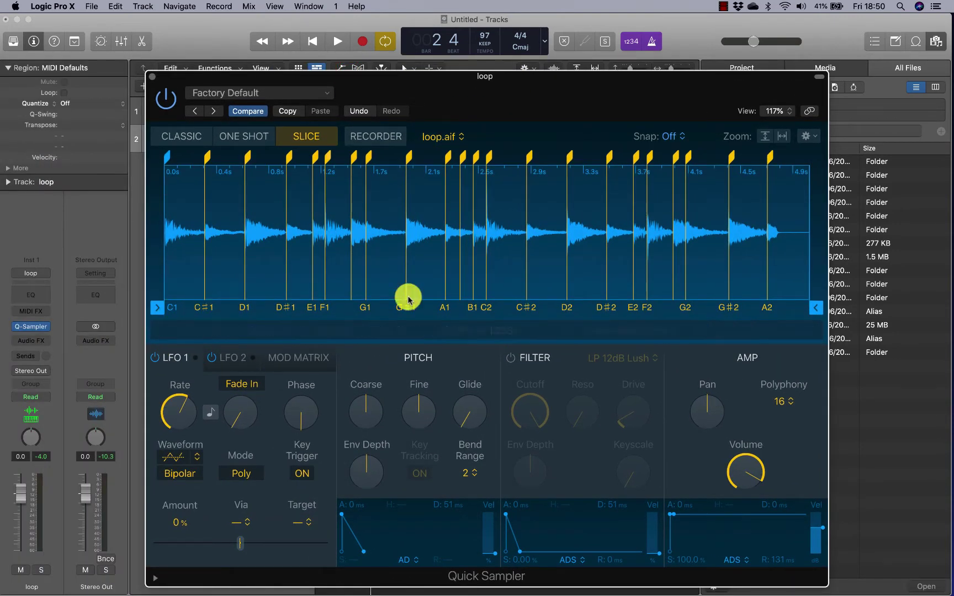
- Review Quick Sampler's start key choices and check its track in the tracks area for a MIDI region
left_click(450, 331)
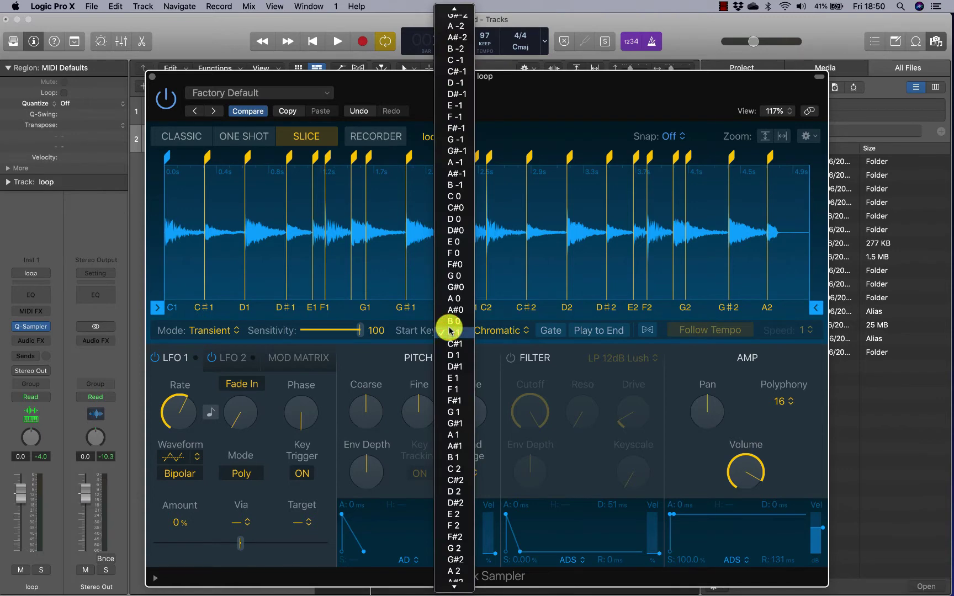
left_click(331, 84)
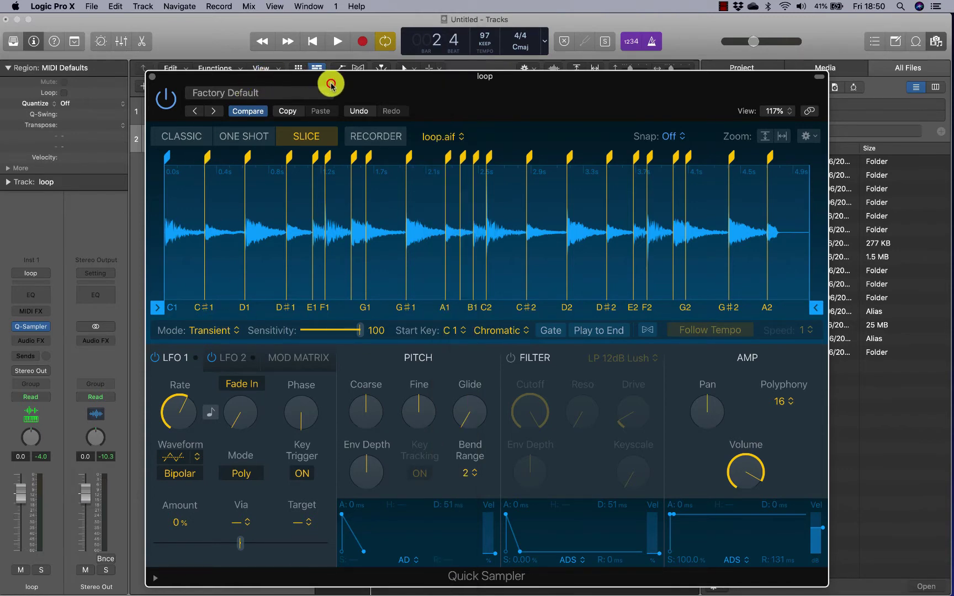
left_click_drag(383, 85, 362, 318)
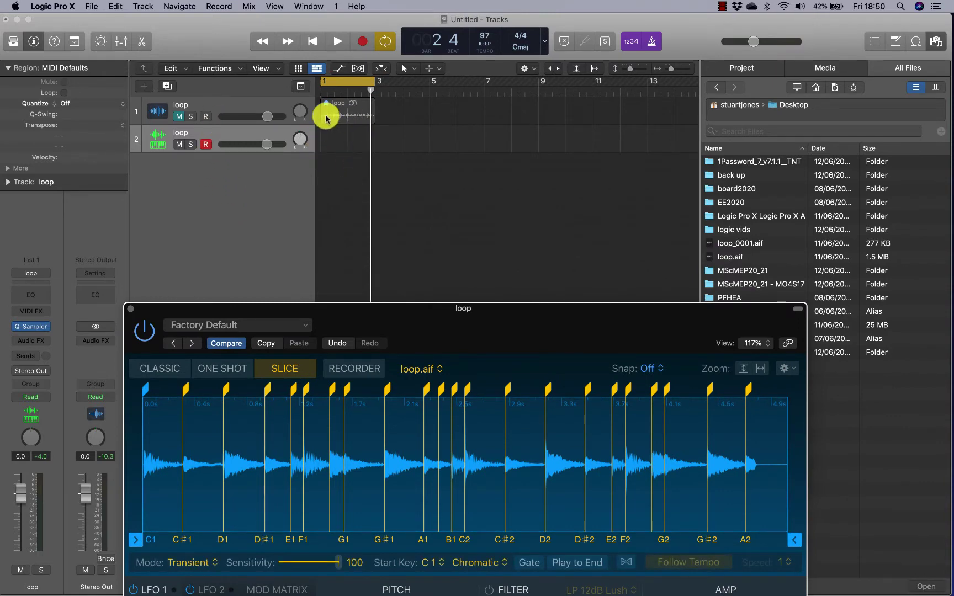
left_click_drag(327, 313, 209, 113)
- Close Quick Sampler, delete its loop track, and move the Musical Typing window clear of the tracks area
key("super+k")
left_click(711, 318)
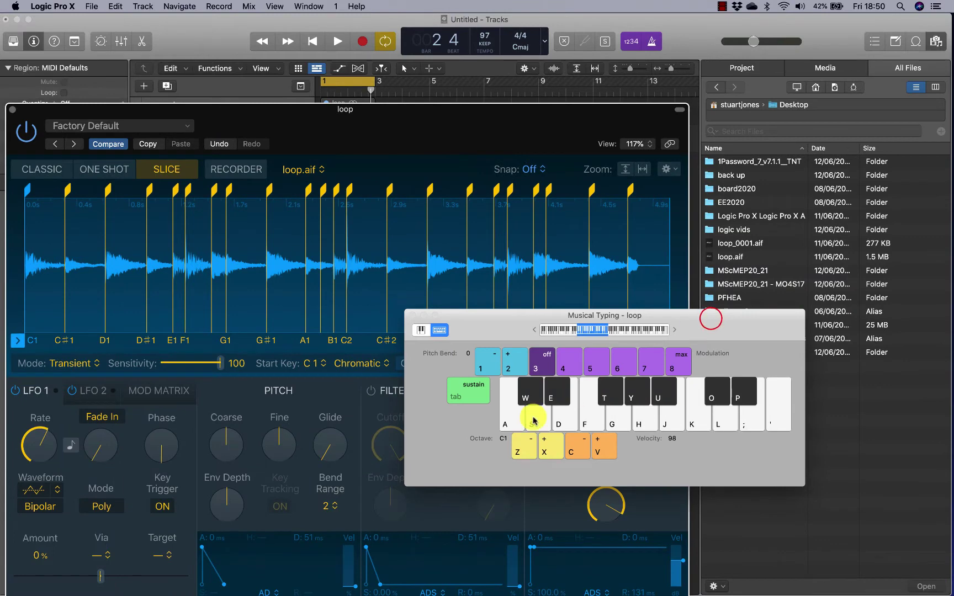
left_click_drag(417, 115, 597, 184)
left_click(192, 178)
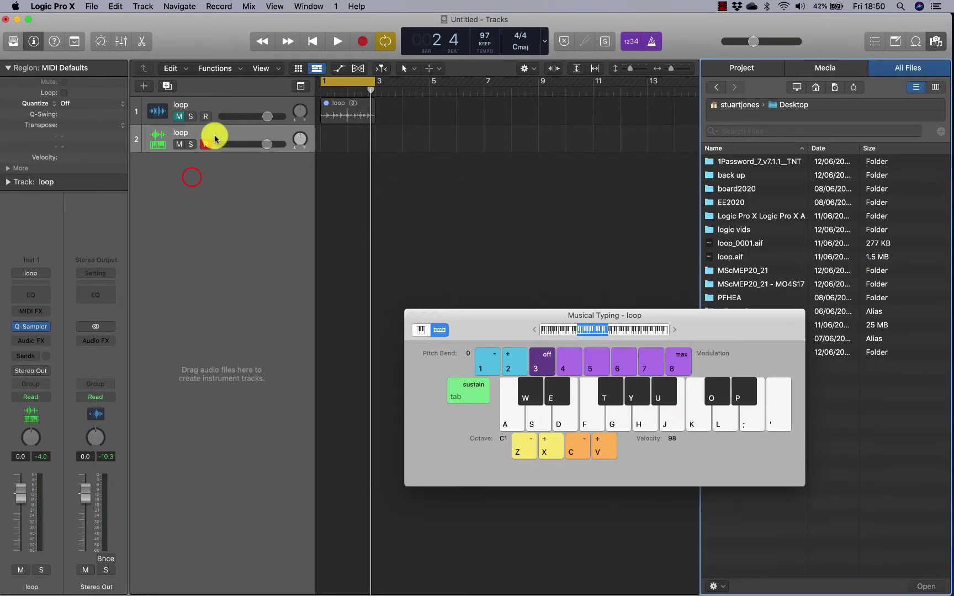
key("super+BackSpace")
left_click(213, 138)
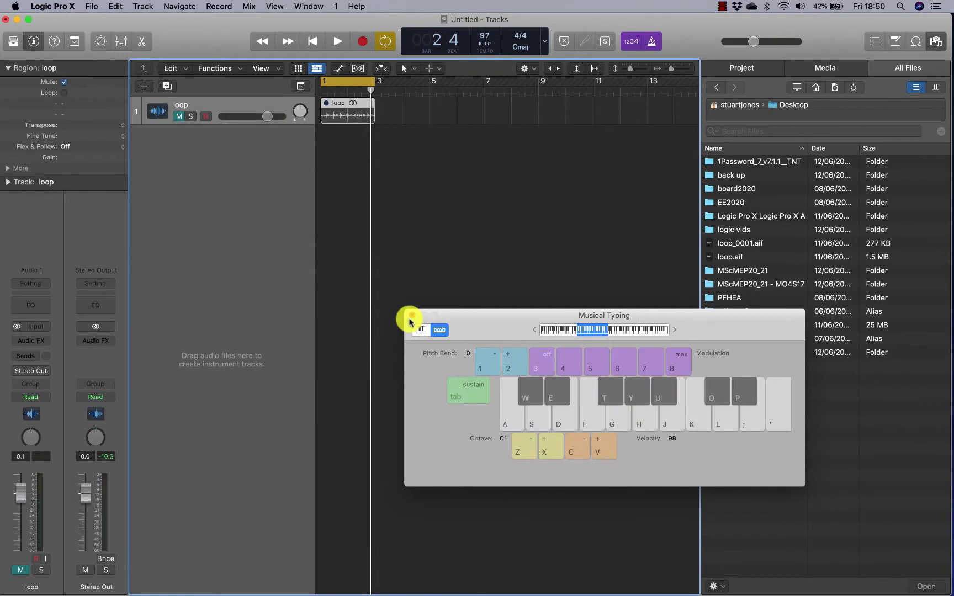
left_click_drag(458, 319, 408, 477)
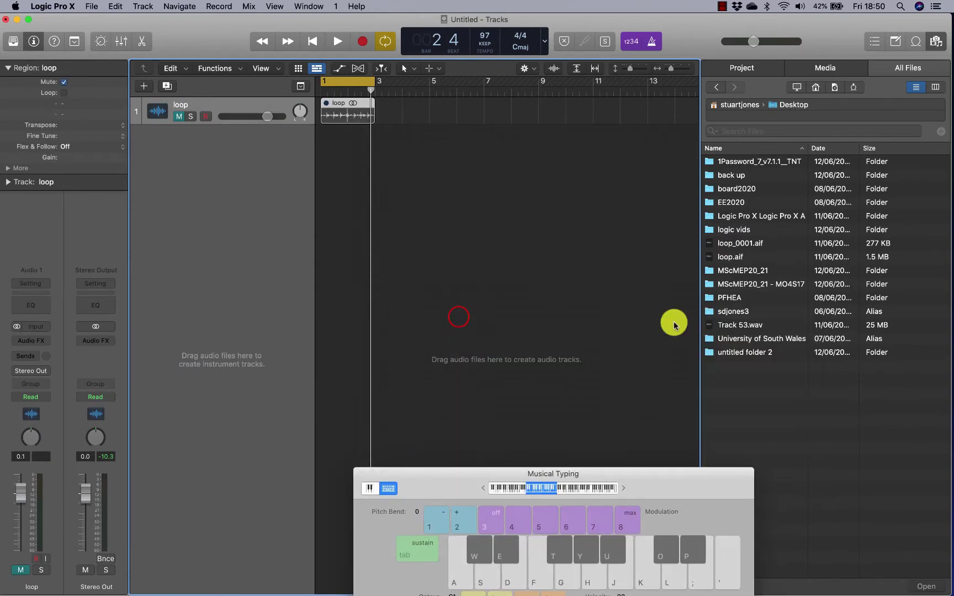
- Import loop.aif from the Desktop as a new Drum Machine Designer track with its slices spread across the pads
left_click(732, 257)
left_click_drag(729, 258, 223, 188)
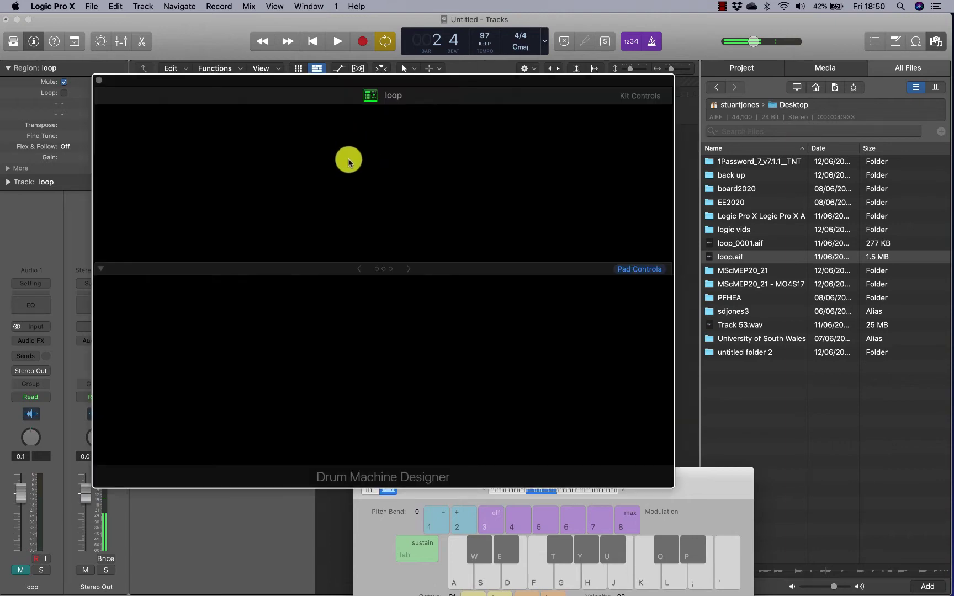
left_click_drag(311, 90, 330, 122)
left_click(346, 151)
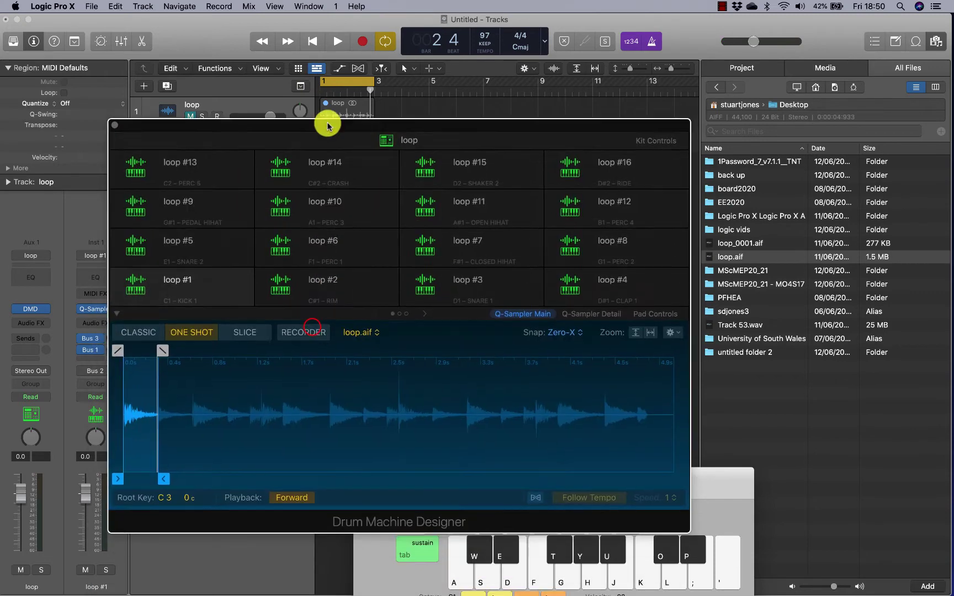
- Select the loop #13 pad in Drum Machine Designer and audition its slice
left_click(162, 396)
left_click(168, 166)
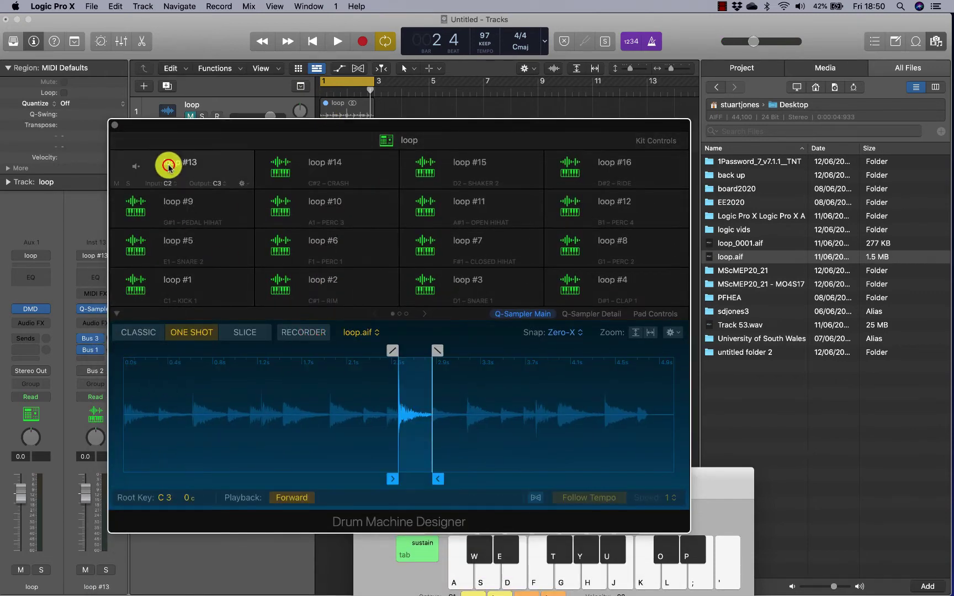
left_click(140, 169)
- Play back the Drum Machine Designer track's MIDI region with the plug-in window moved clear of it, and stop playback
key("space")
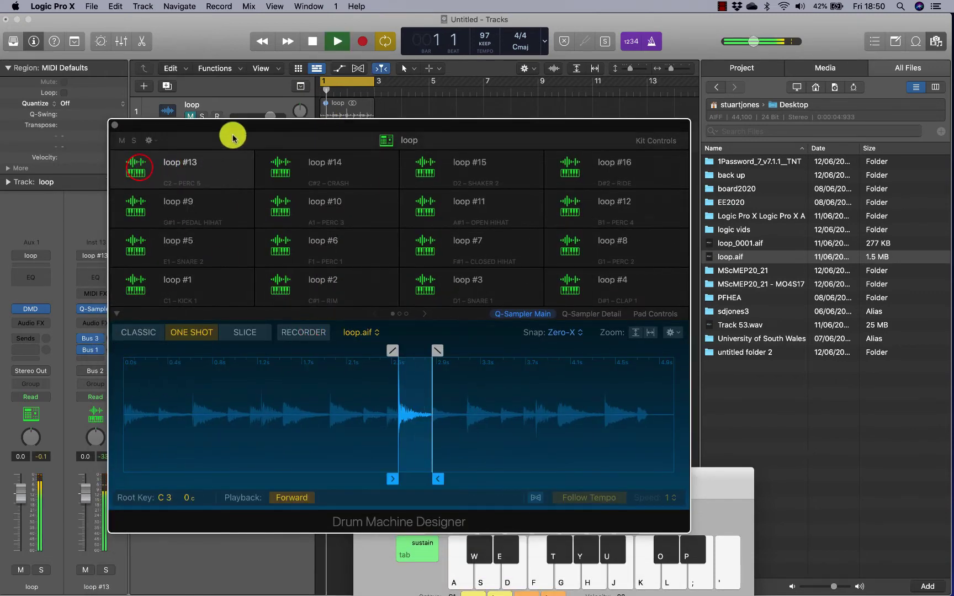
left_click(253, 126)
left_click_drag(252, 126, 291, 197)
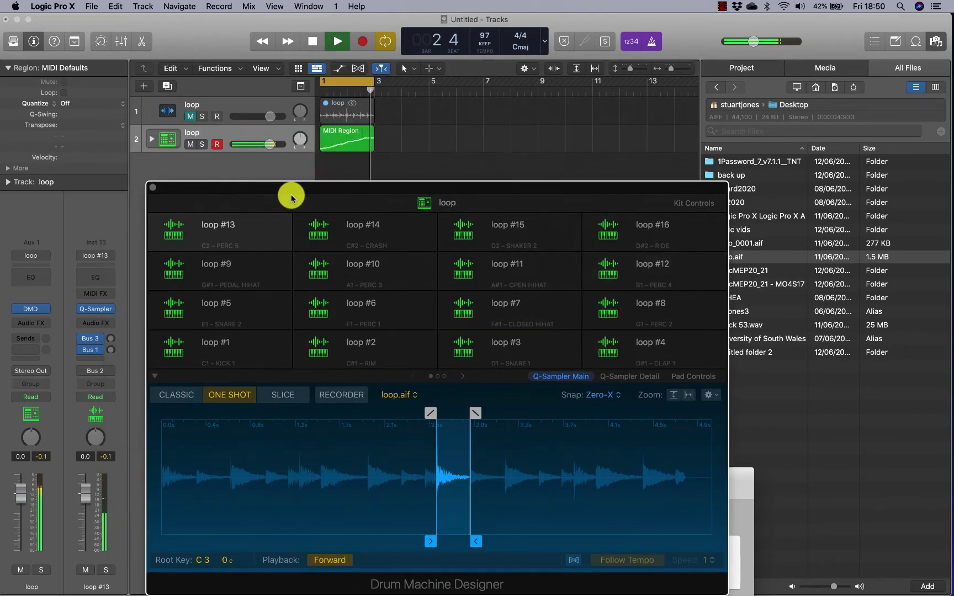
key("space")
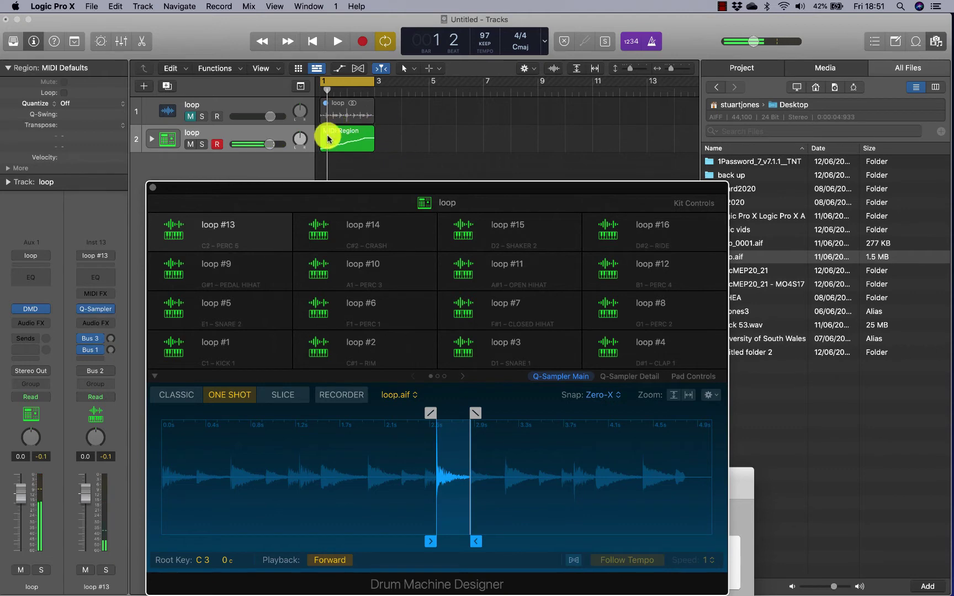
- Expand the Drum Machine Designer track stack and play the region while examining the individual slice tracks
left_click_drag(290, 191, 425, 271)
left_click(152, 138)
key("space")
left_click_drag(464, 243, 544, 180)
scroll(334, 313, "down", 8)
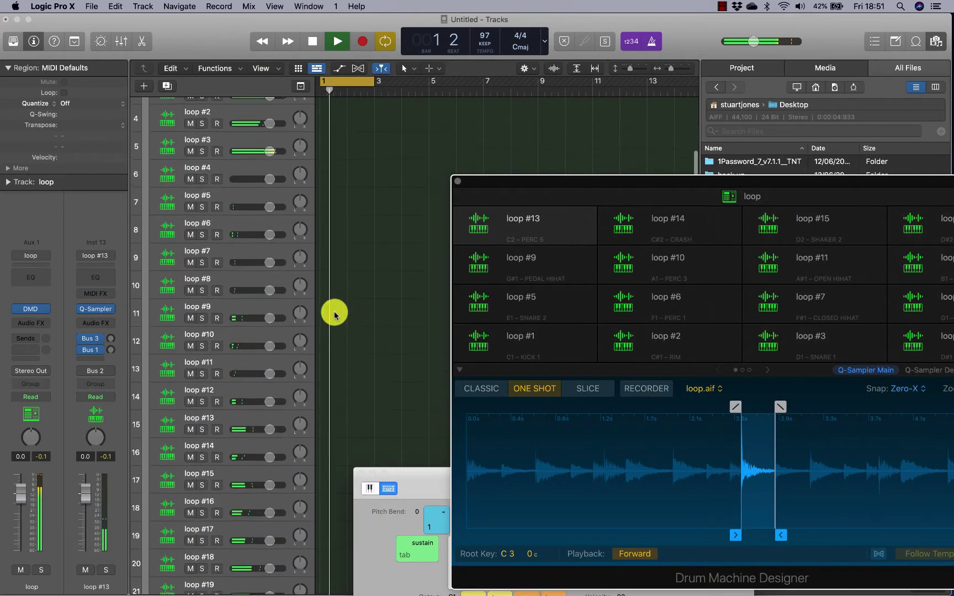
- Stop playback and collapse the loop Drum Machine Designer track stack
scroll(334, 313, "up", 6)
scroll(335, 313, "up", 1)
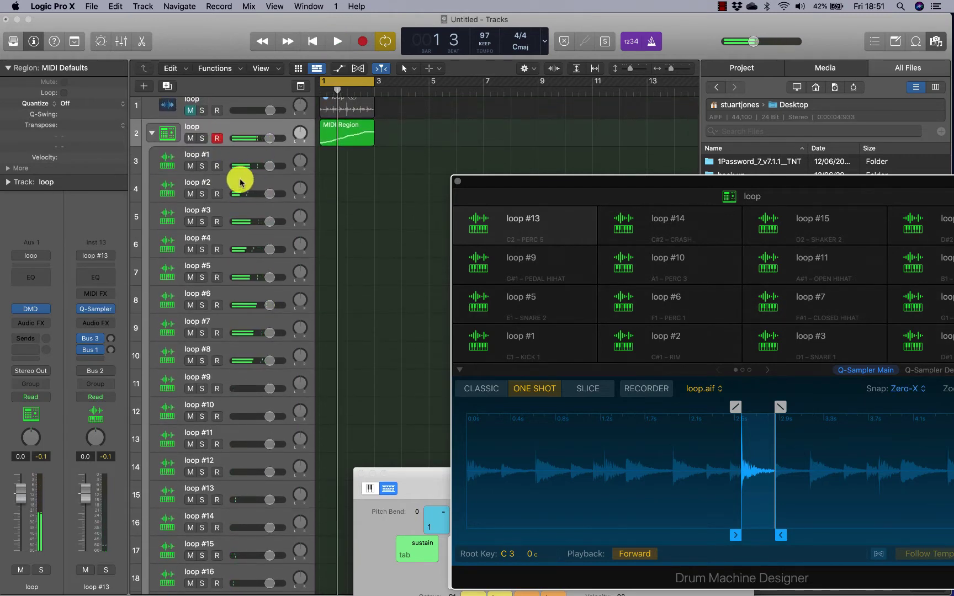
key("space")
left_click(152, 133)
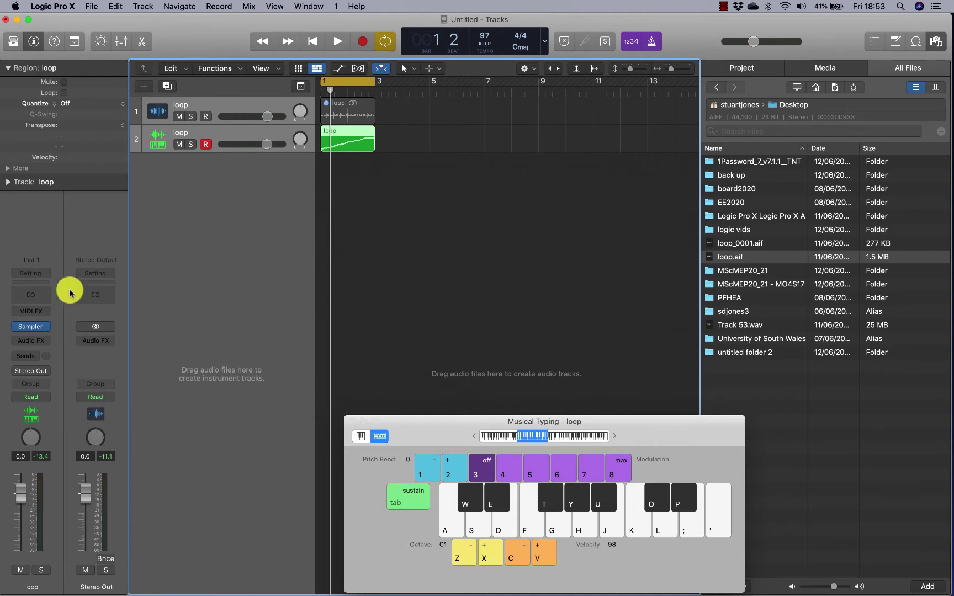
- Examine the loop track's Sampler plug-in and the alternative instruments such as Quick Sampler, and select loop.aif in the Desktop files
left_click(31, 330)
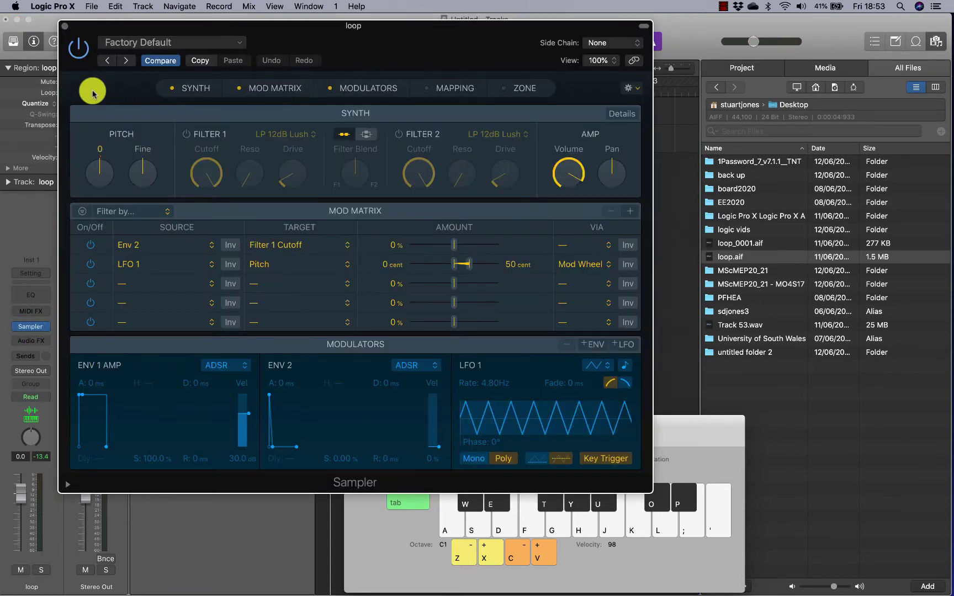
left_click(65, 28)
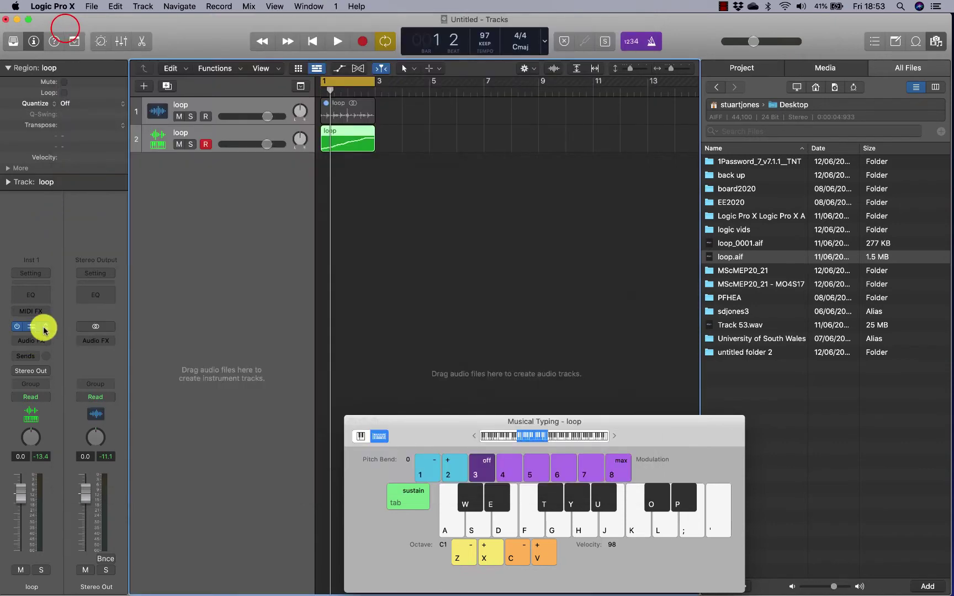
left_click(45, 329)
mouse_move(83, 450)
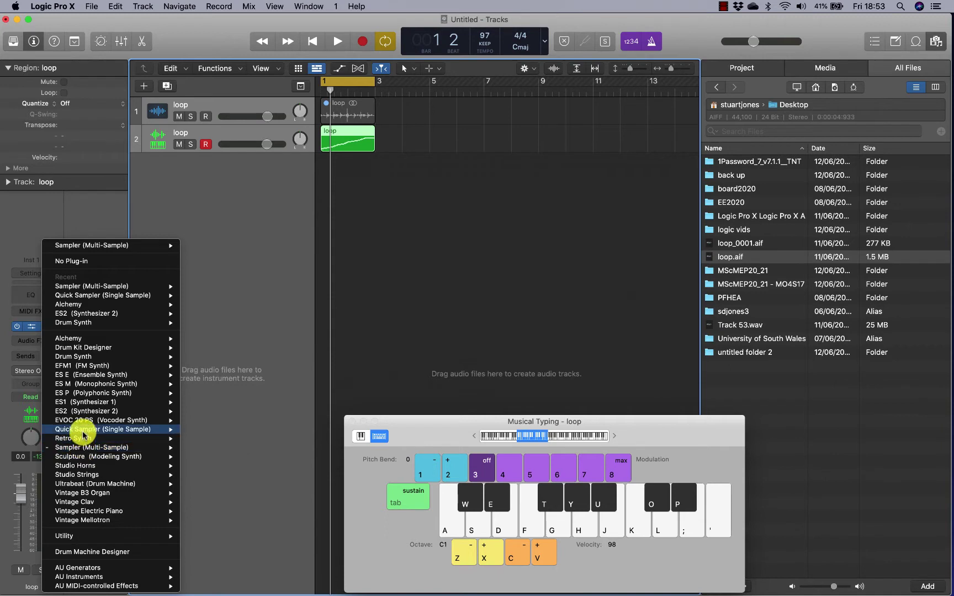
mouse_move(84, 430)
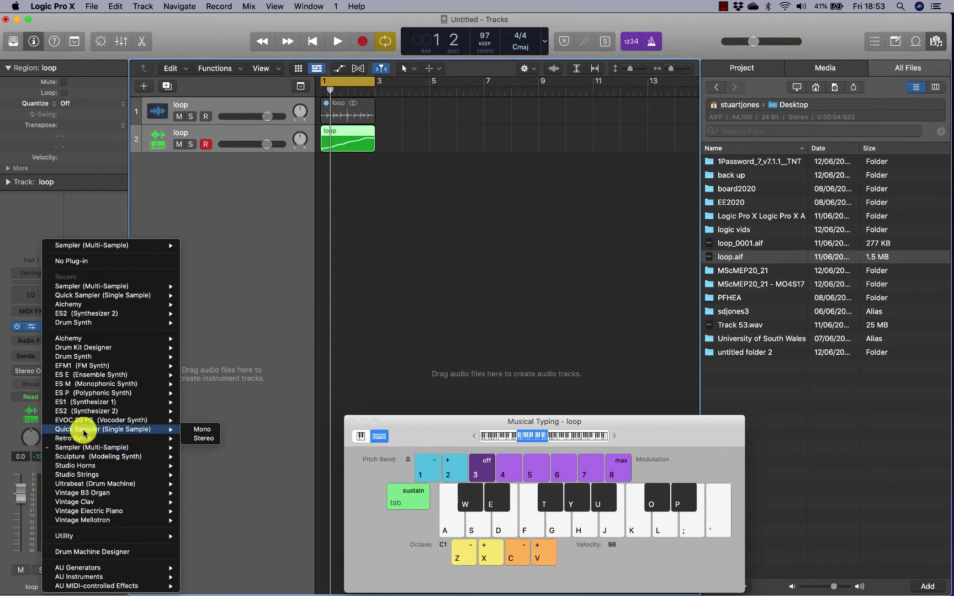
left_click(264, 256)
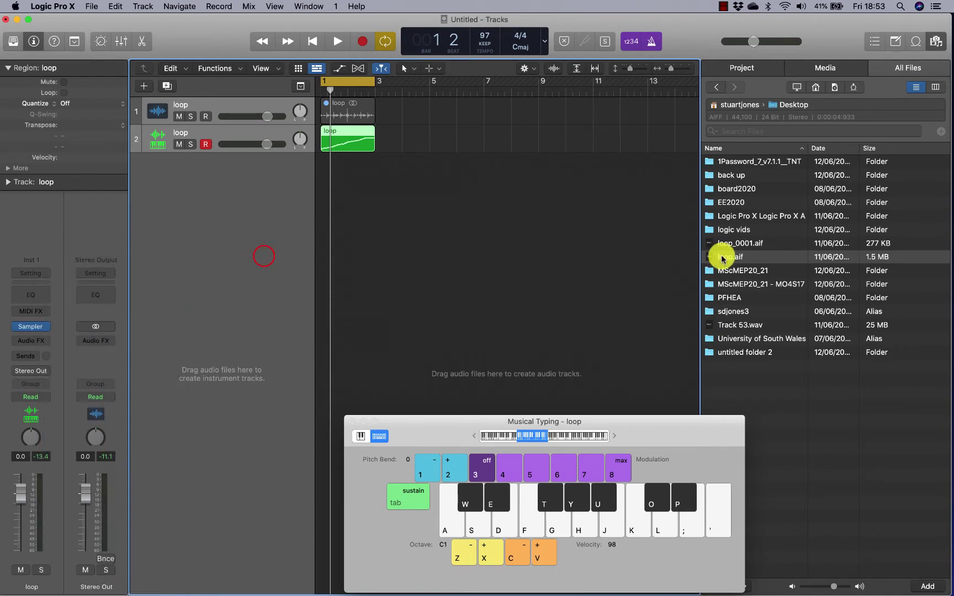
mouse_move(732, 258)
left_mouse_down()
mouse_move(251, 249)
mouse_move(251, 183)
mouse_move(718, 262)
left_mouse_up()
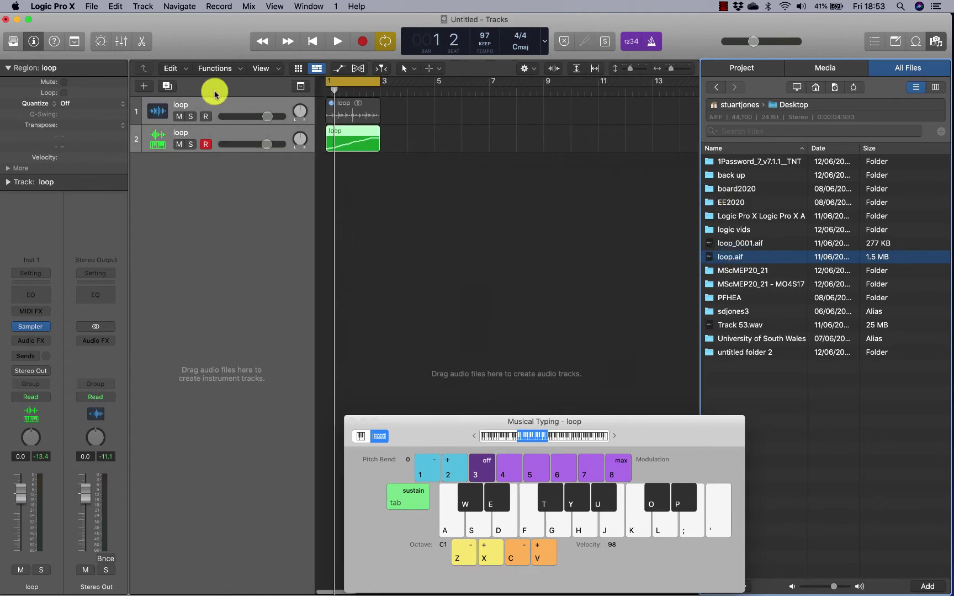
- Convert the loop audio region on track 1 to a new Sampler track and open its Sampler plug-in
left_click(205, 103)
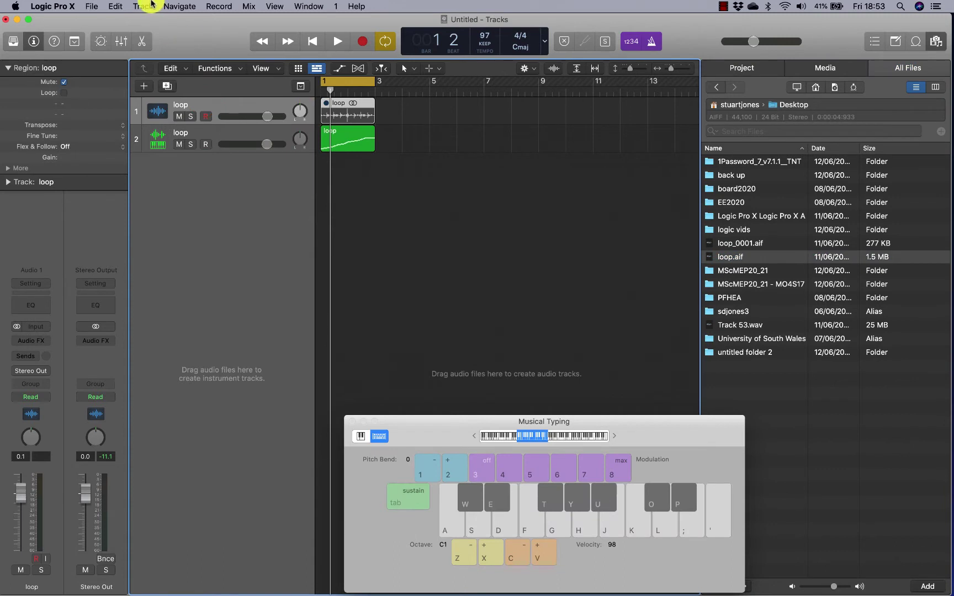
left_click(143, 6)
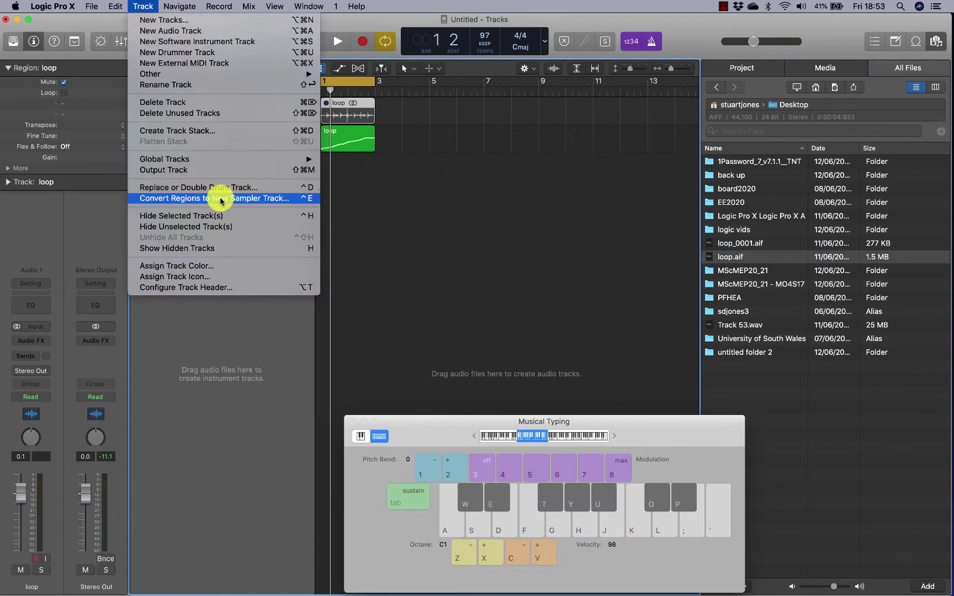
left_click(248, 198)
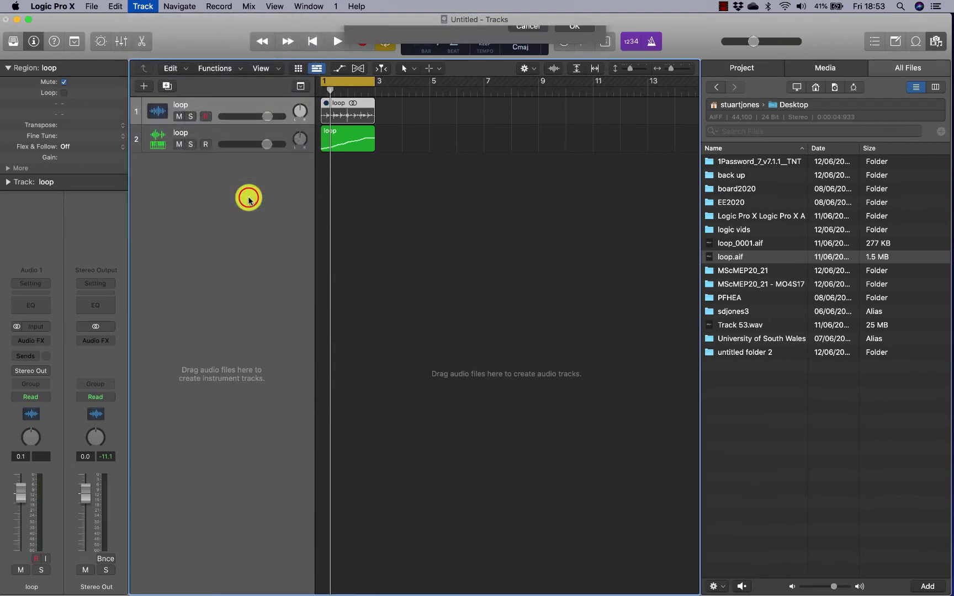
left_click(582, 251)
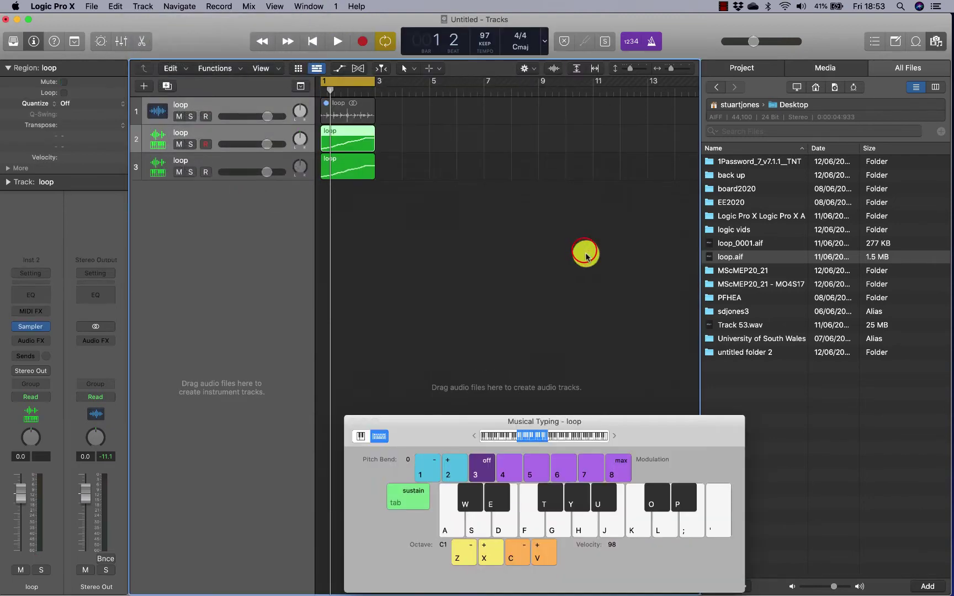
left_click(34, 327)
left_click_drag(349, 159, 215, 55)
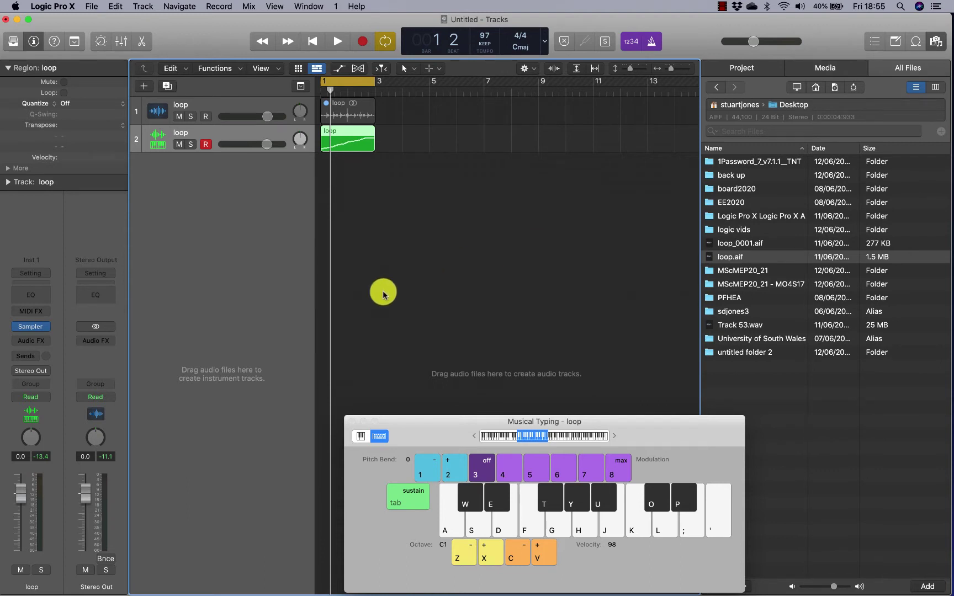
- Open the Sampler plug-in on the loop instrument track and reposition its window
mouse_move(26, 332)
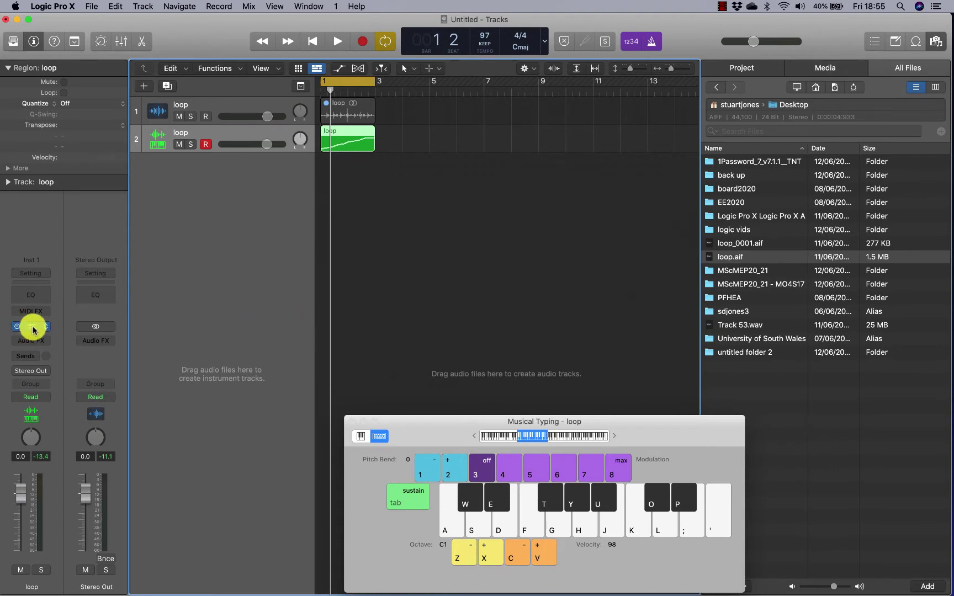
left_click(33, 329)
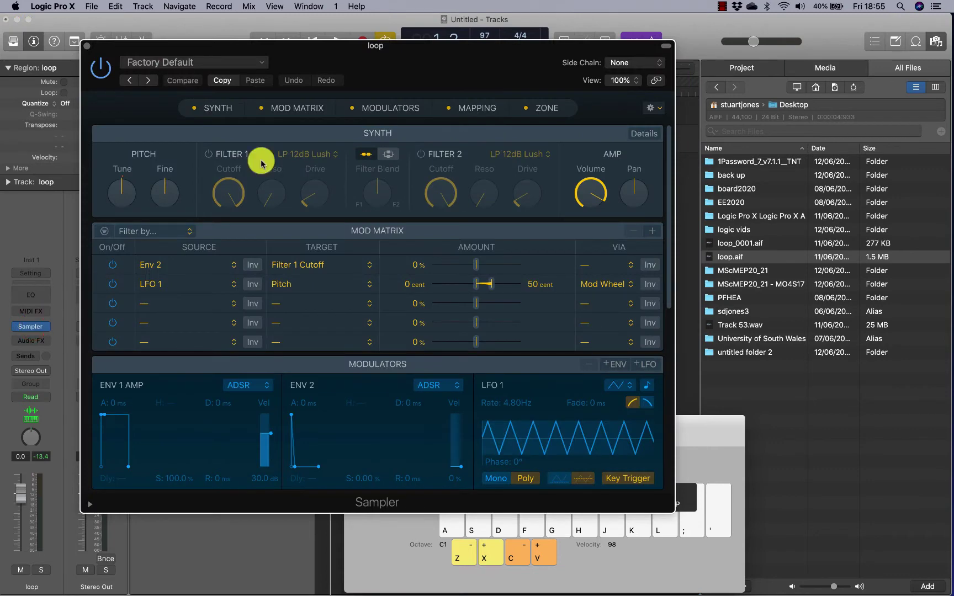
left_click(473, 65)
left_click_drag(474, 66, 506, 74)
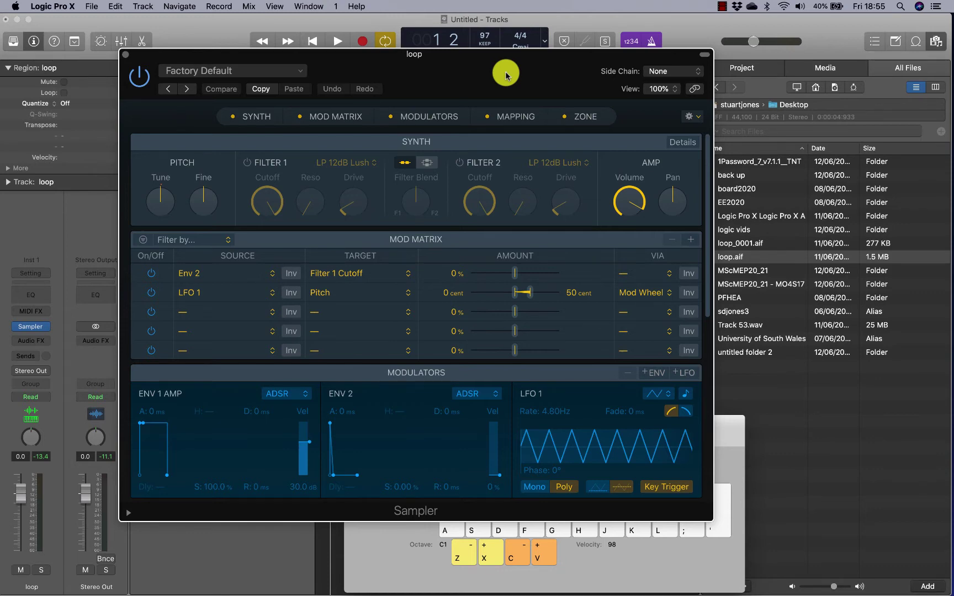
- Hide and show Sampler's Synth, Mod Matrix, Modulators, Mapping and Zone sections one after another
left_click(252, 120)
left_click(246, 118)
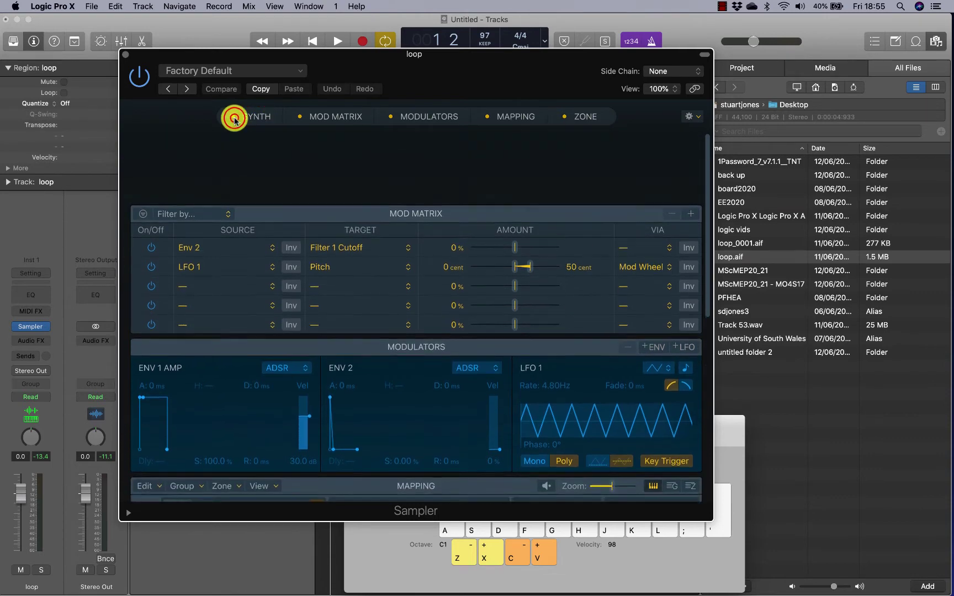
left_click(297, 118)
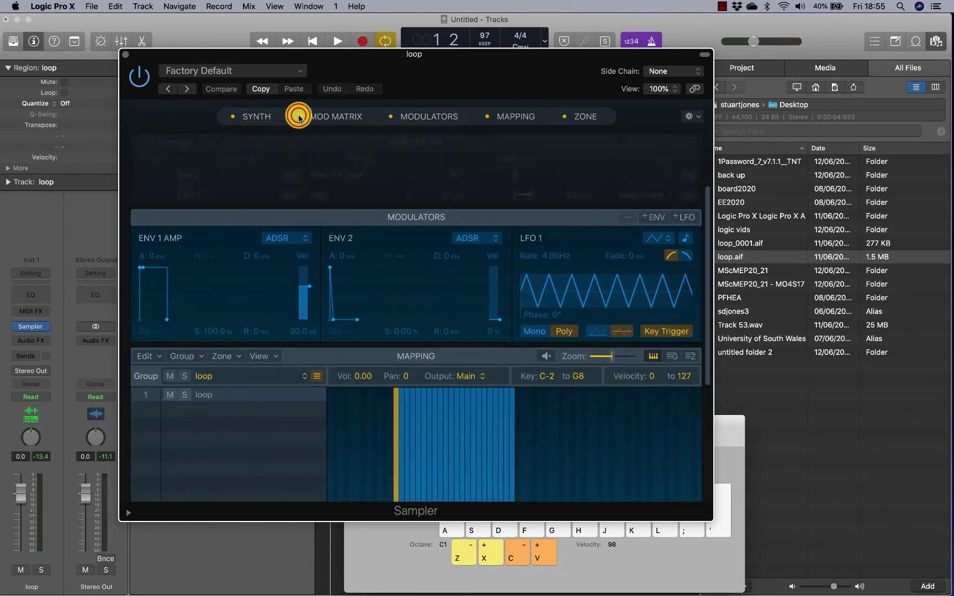
left_click(298, 118)
left_click(389, 117)
left_click(388, 116)
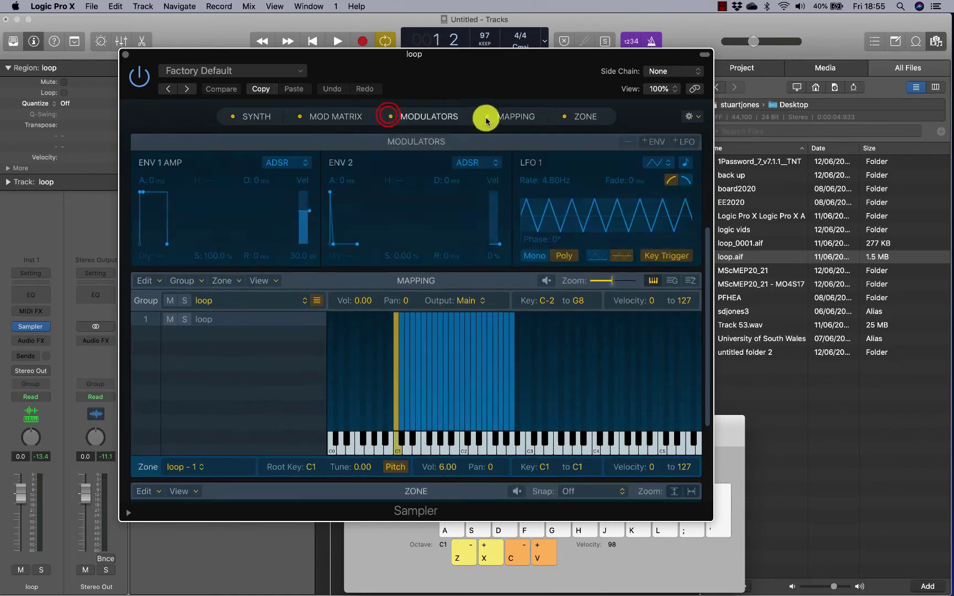
left_click(488, 117)
left_click(488, 118)
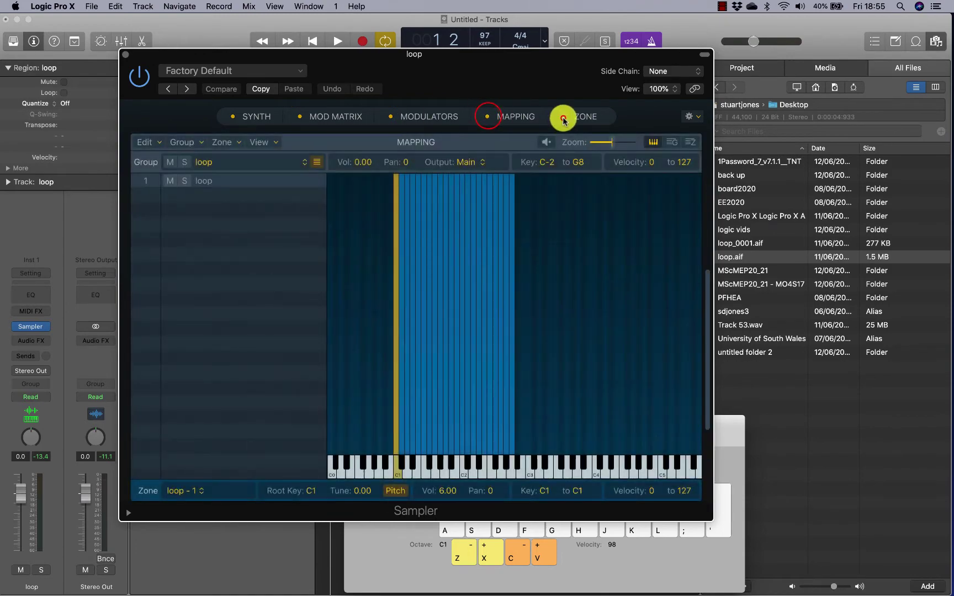
left_click(562, 118)
left_click(563, 118)
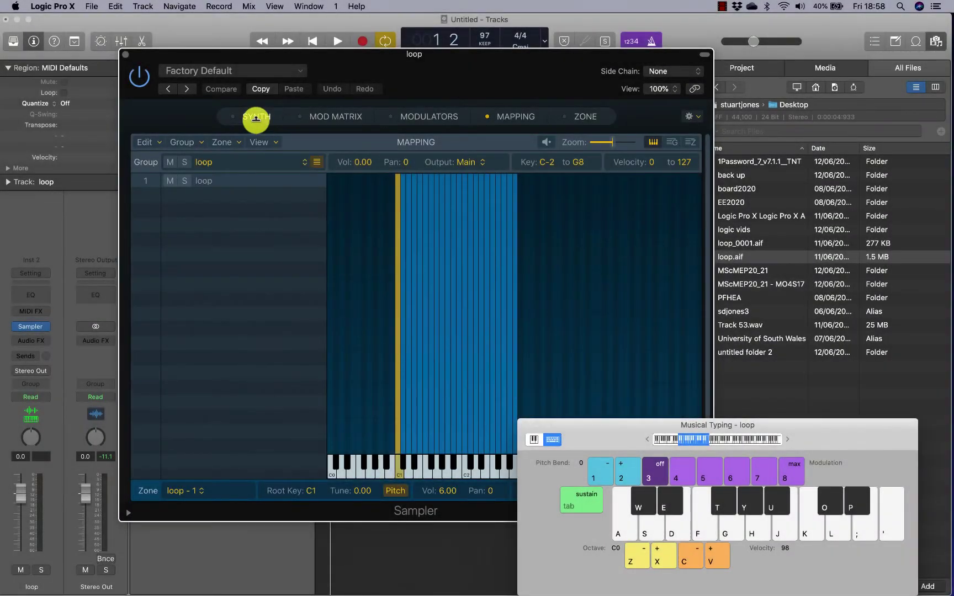
- Toggle Sampler's Synth, Mod Matrix and Modulators sections, leaving only the Mapping section displayed
left_click(256, 118)
left_click(234, 118)
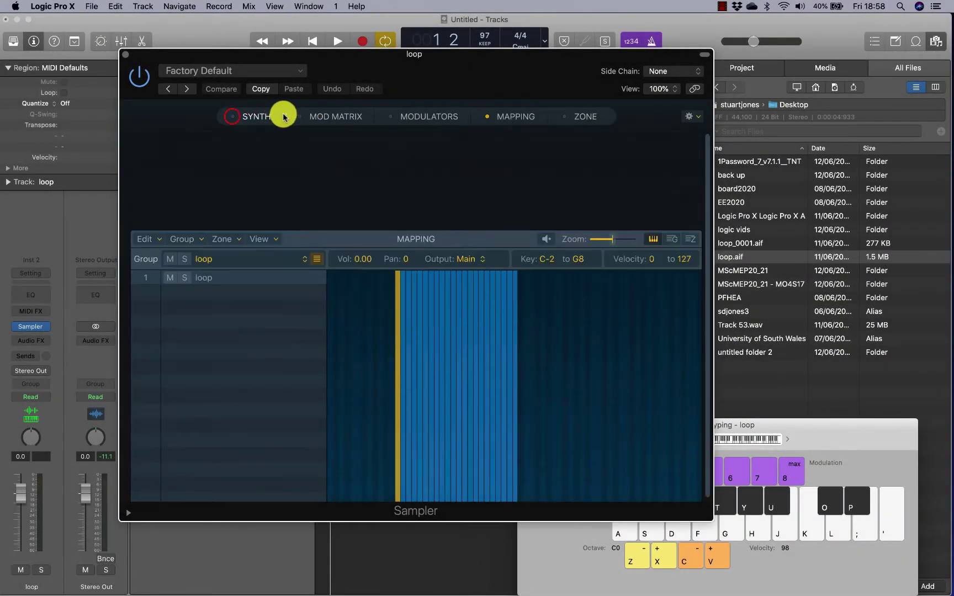
left_click(298, 117)
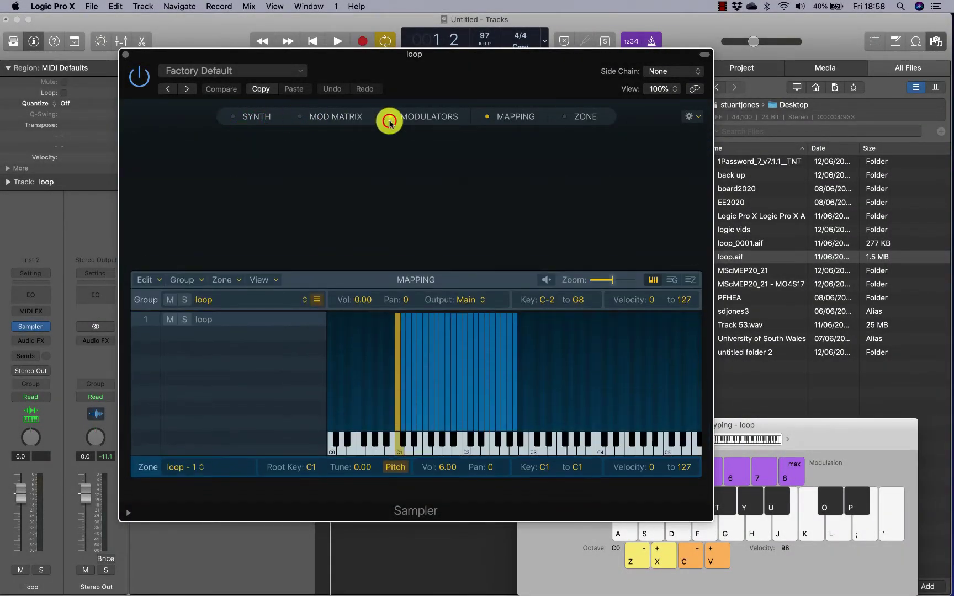
left_click(390, 118)
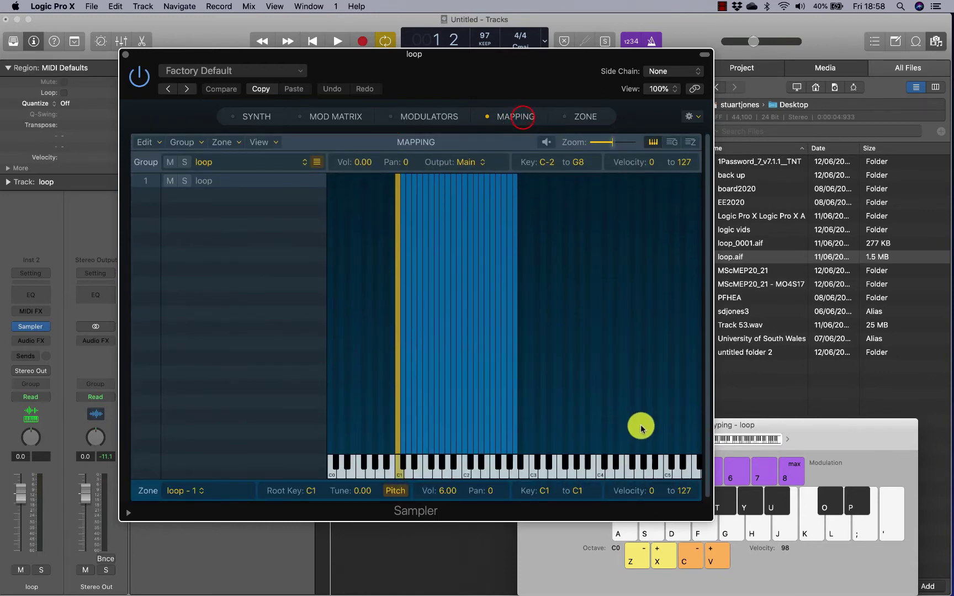
- Enlarge the Sampler window to 117% and audition the mapped slices on the keys from C1 to F1
left_click_drag(710, 519, 817, 591)
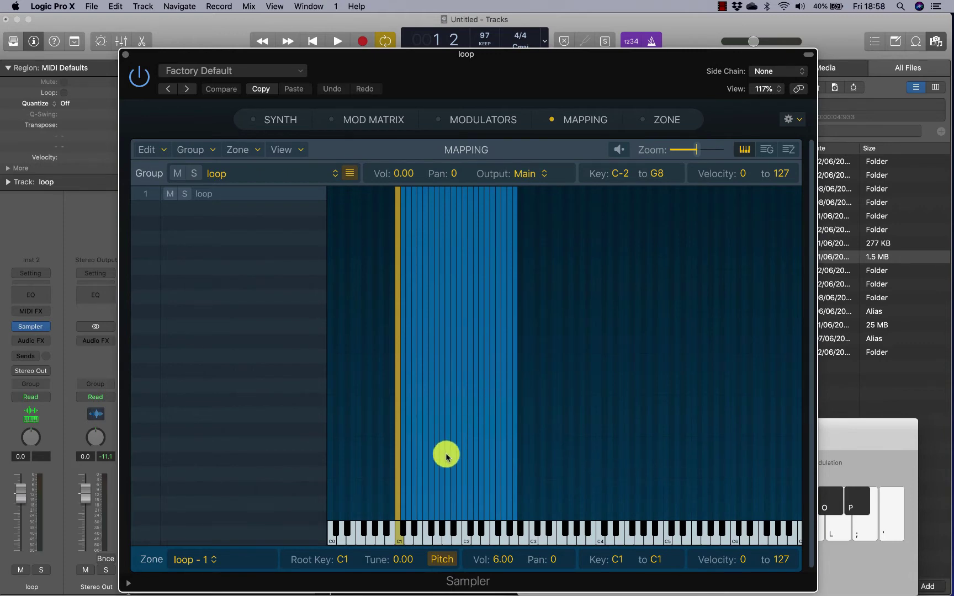
left_click(397, 537)
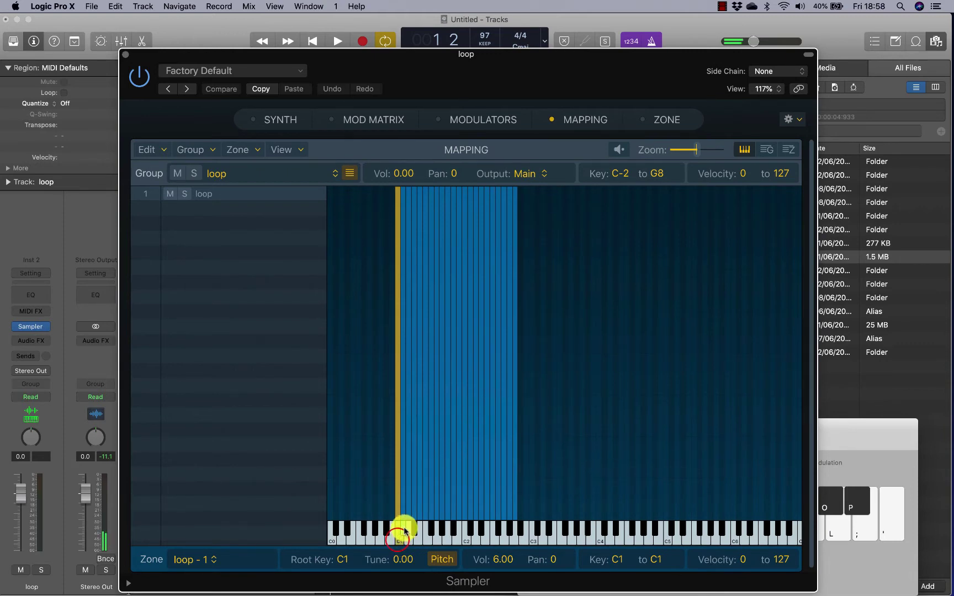
left_click_drag(404, 531, 426, 543)
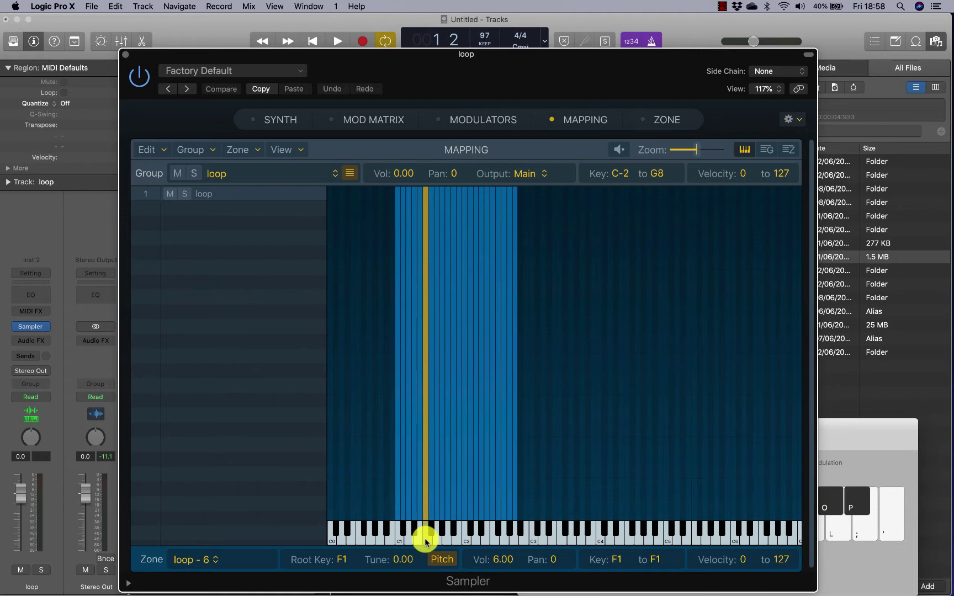
- Extend the loop - 1 zone's key range down to F0 and audition it on the keys from F0 to C1
left_click(394, 489)
left_click_drag(395, 488, 352, 490)
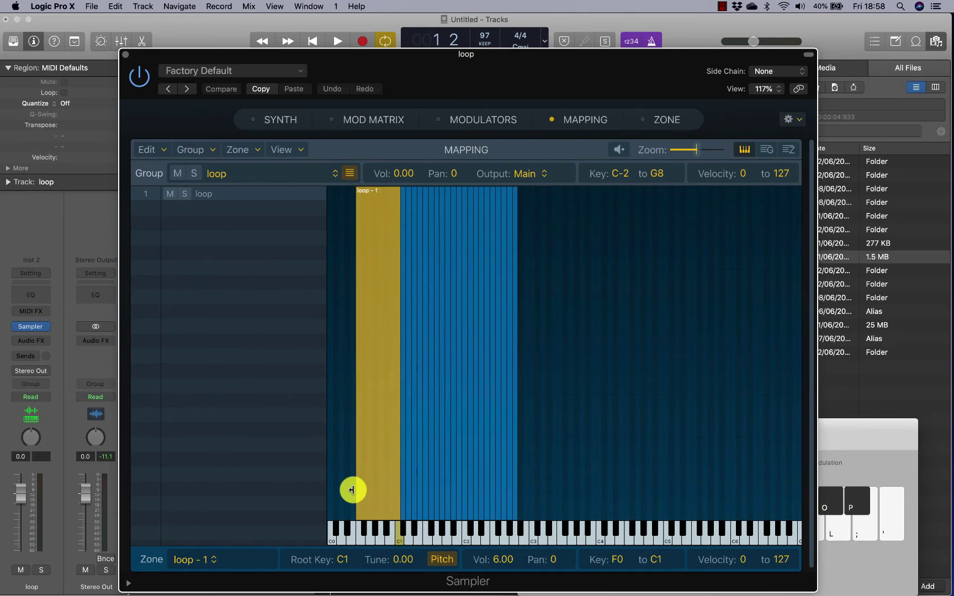
left_click_drag(353, 493, 353, 492)
left_click(357, 536)
left_click(393, 538)
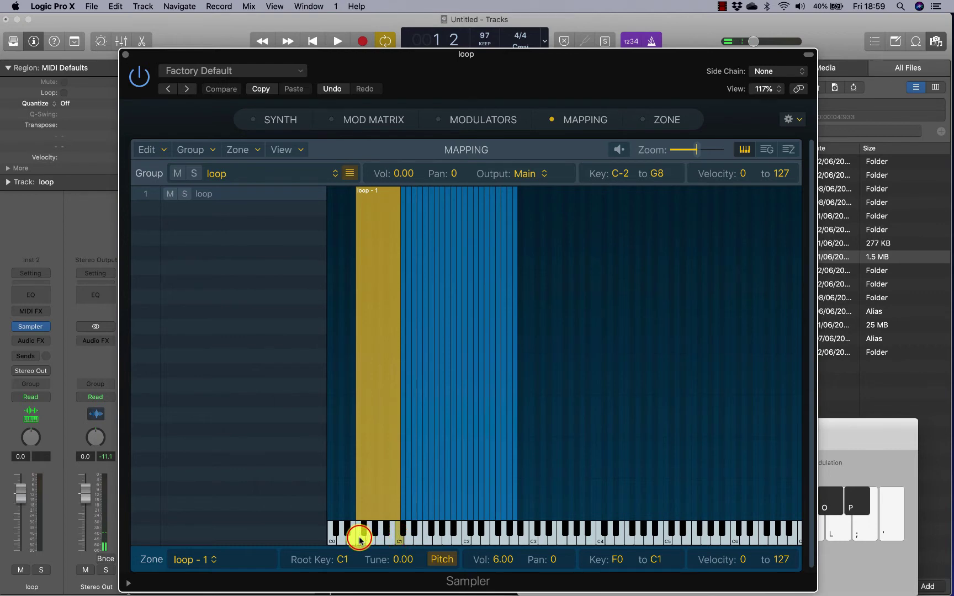
- Compare the loop - 1 zone on the keys from F0 to C1 with Pitch switched off and back on
left_click(451, 559)
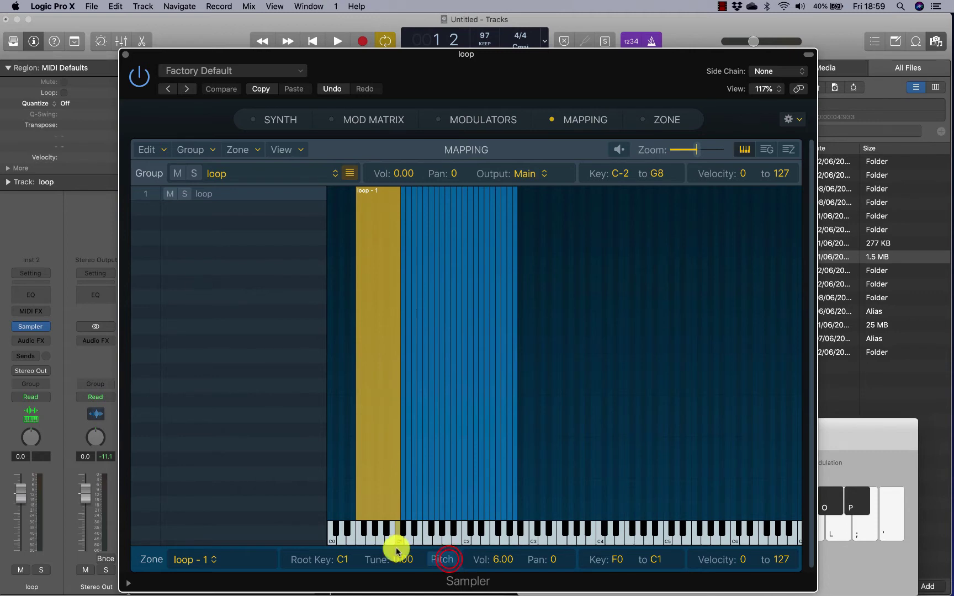
left_click_drag(359, 543, 392, 537)
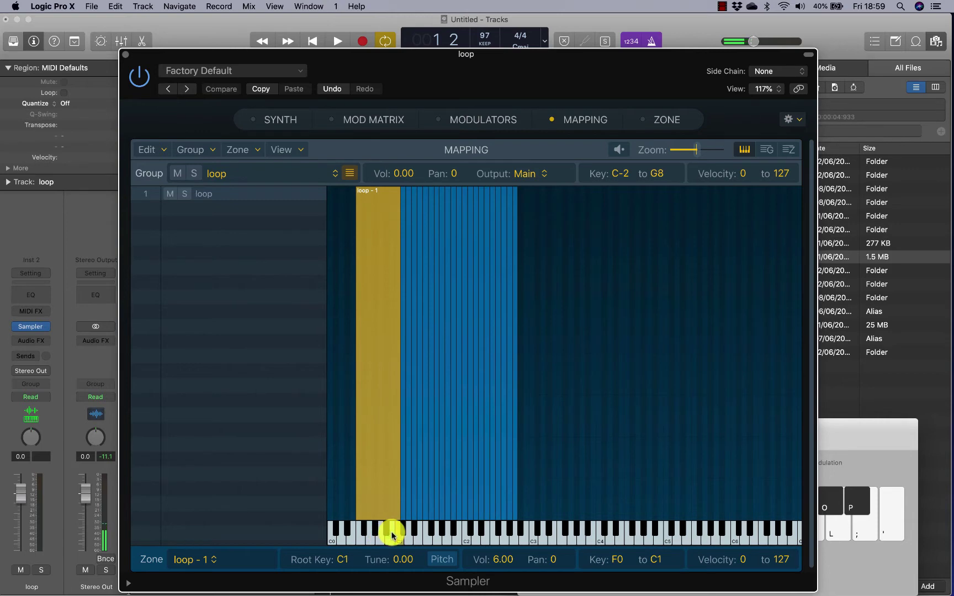
left_click(442, 559)
left_click(359, 541)
mouse_move(359, 541)
left_mouse_down()
mouse_move(383, 532)
mouse_move(398, 541)
left_mouse_up()
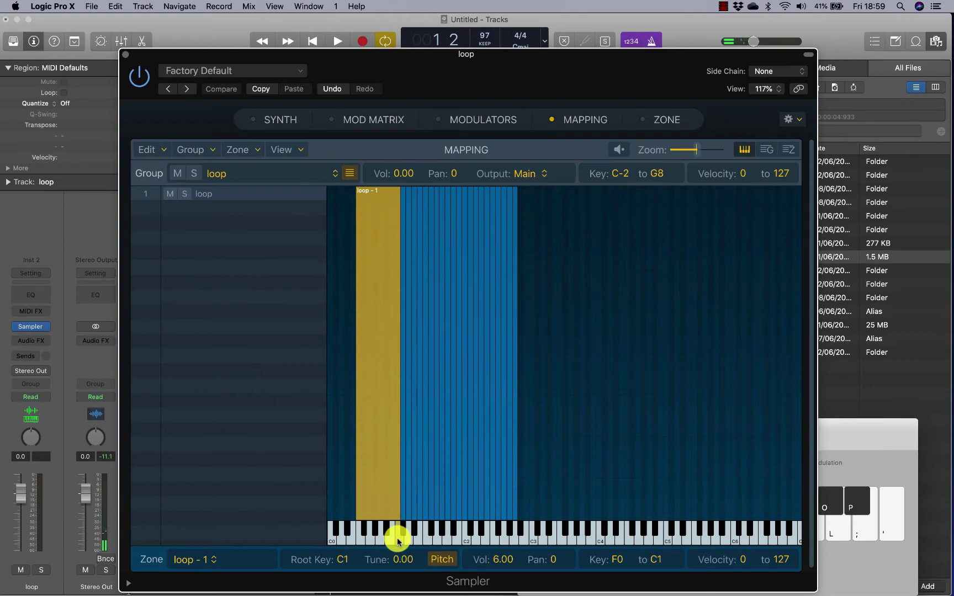
- Show Sampler's Zone section alongside Mapping and examine the loop - 1 slice's end marker in the waveform
left_click(722, 6)
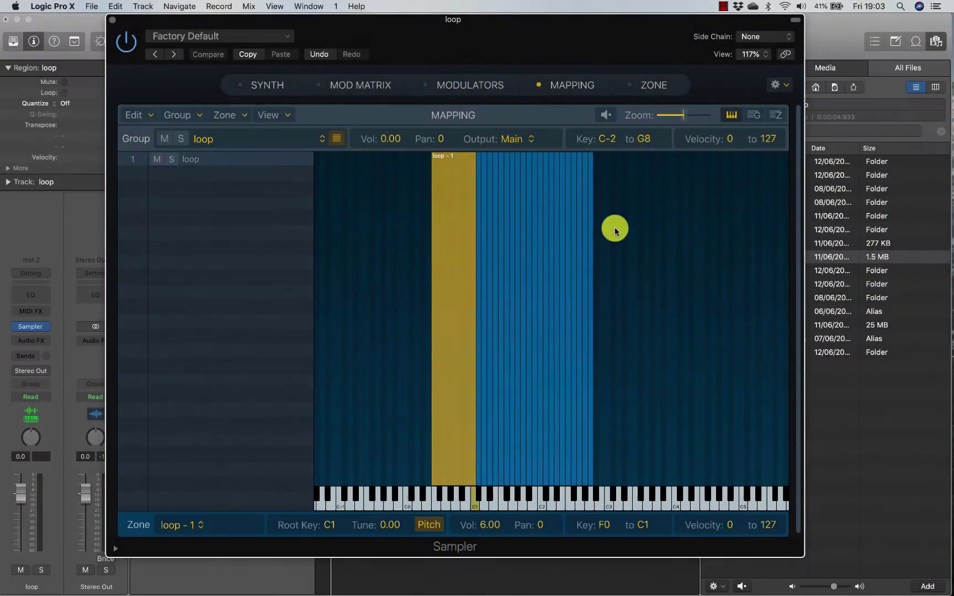
left_click(644, 85)
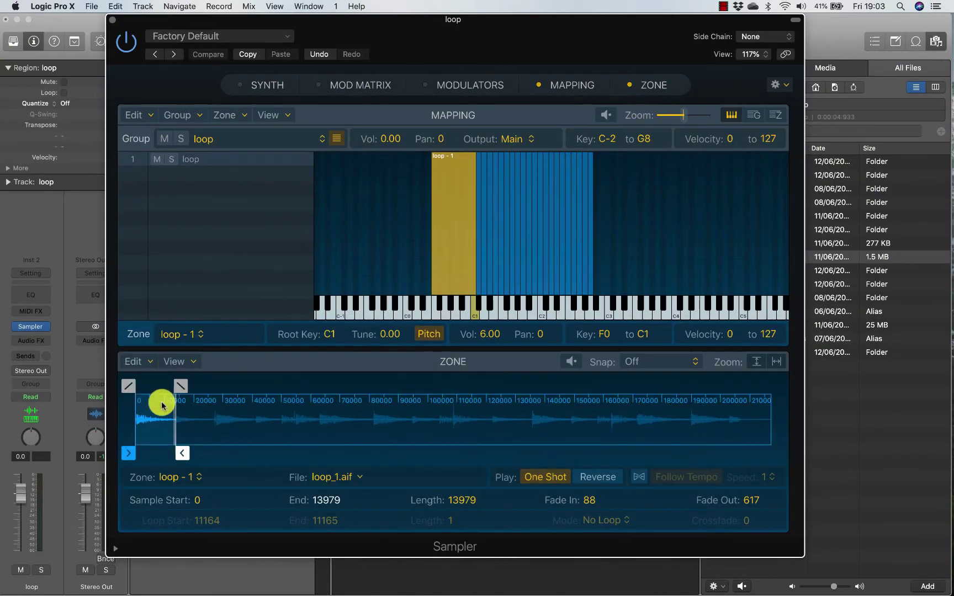
left_click(173, 411)
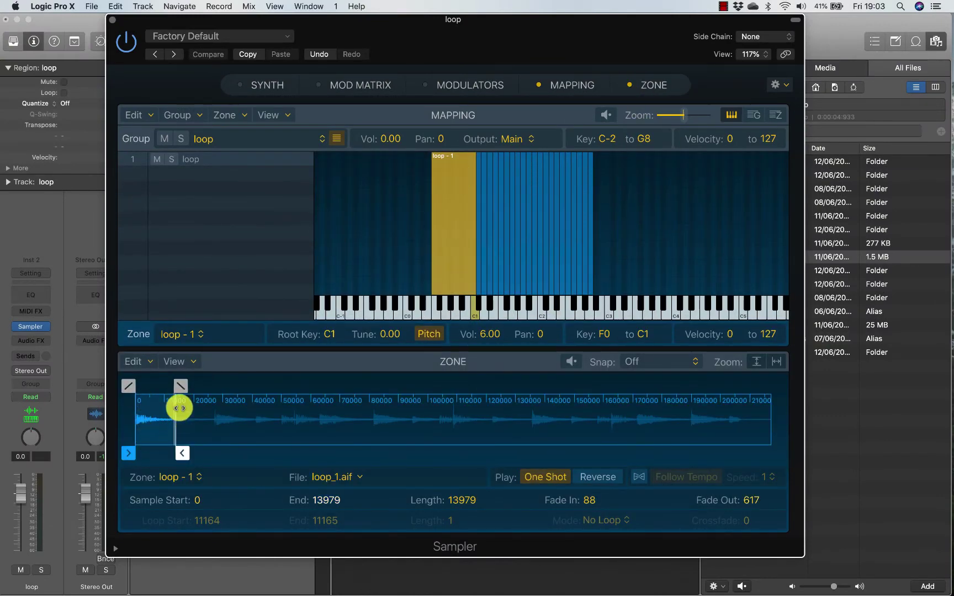
- Compare the slices on C#1 and C1, extend the loop - 1 sample end to about 27634 and audition it on C1
left_click(479, 311)
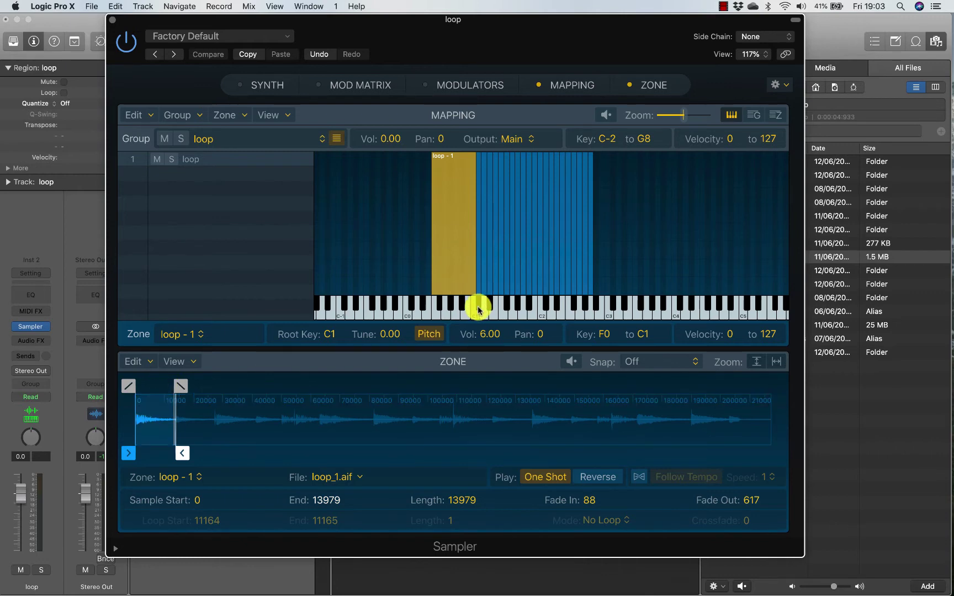
left_click_drag(478, 310, 478, 310)
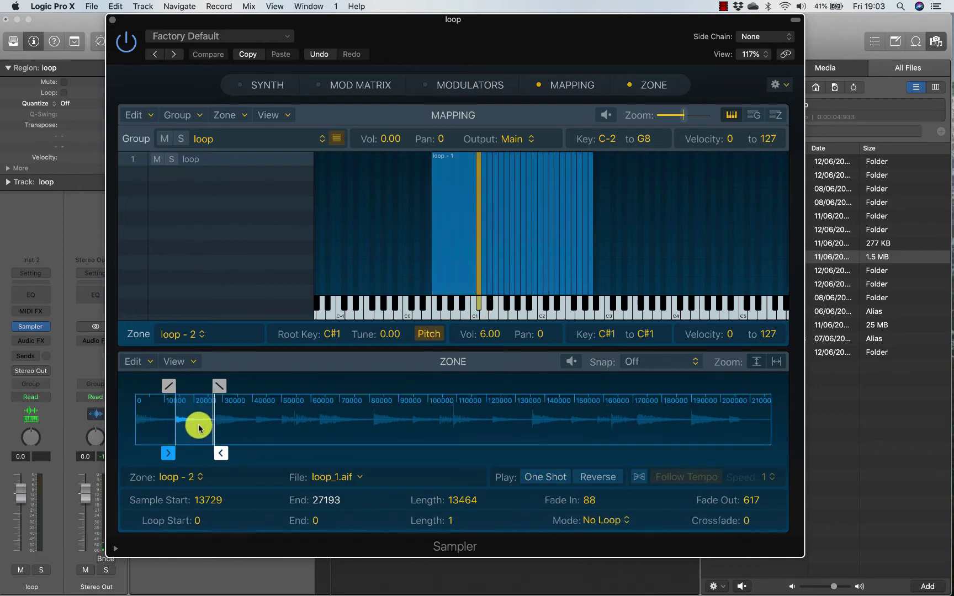
left_click(476, 317)
left_click(474, 313)
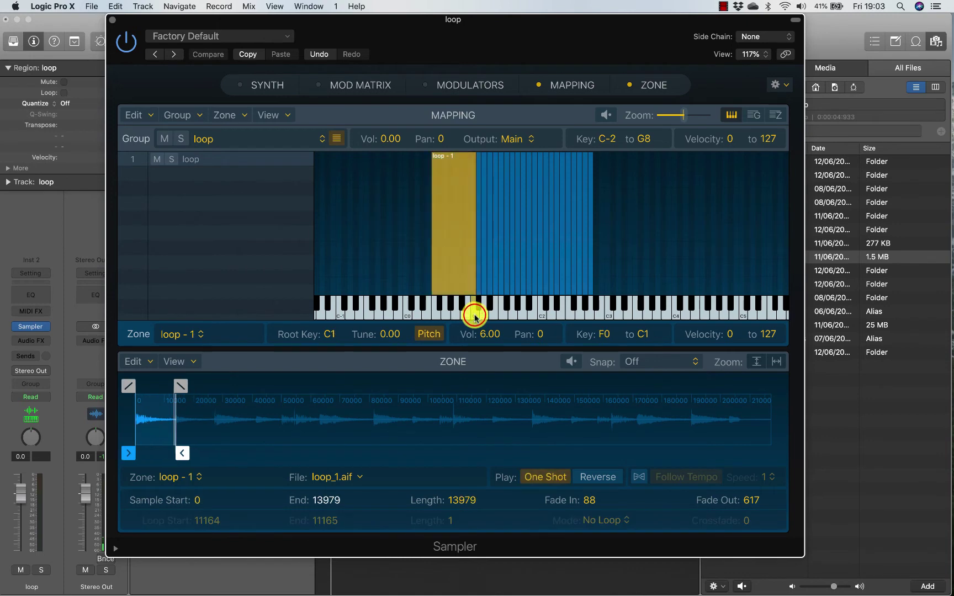
left_click_drag(176, 453, 219, 452)
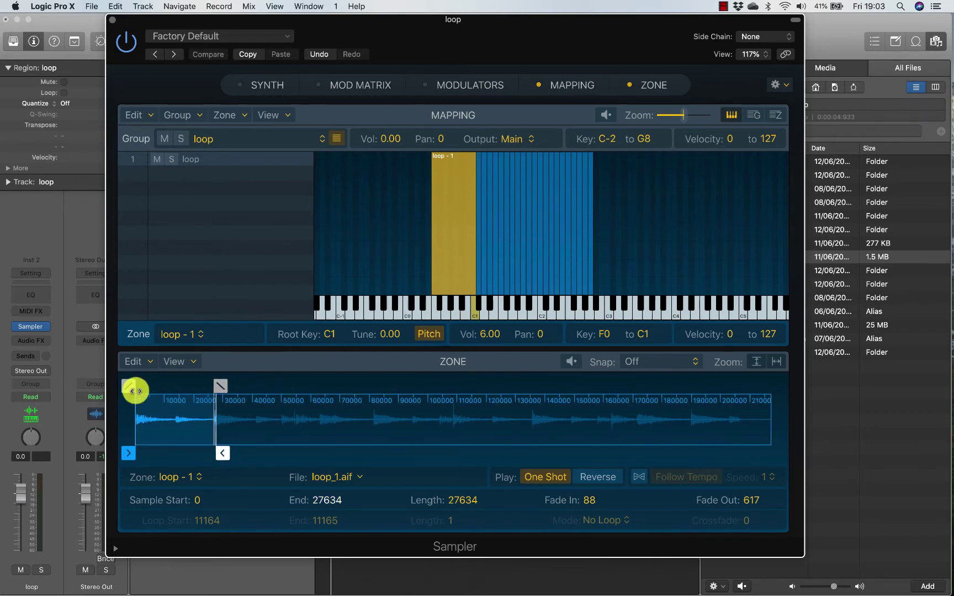
left_click(474, 314)
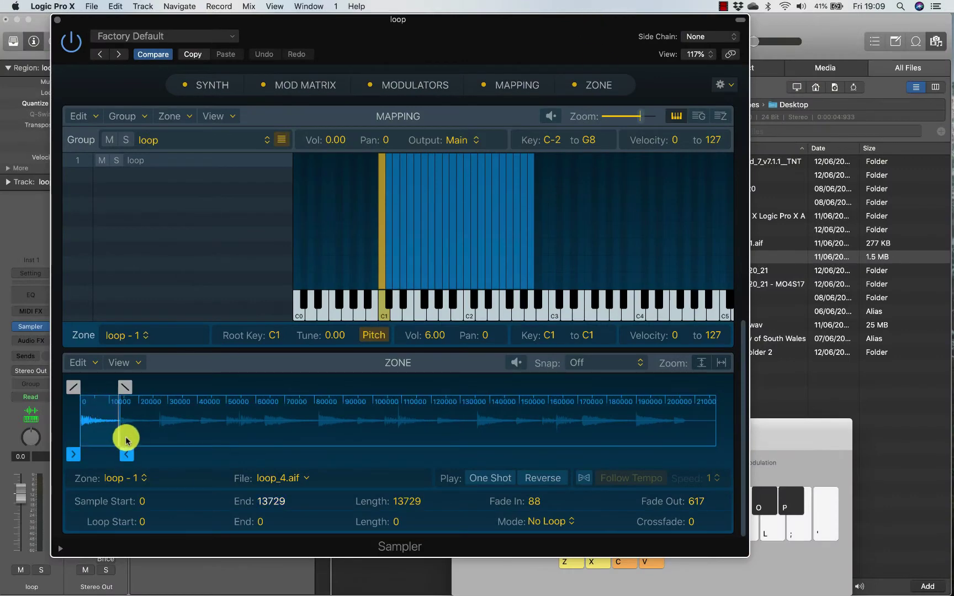
- Audition the slices on C#1 and C1 and extend the loop - 1 zone's sample end to about 109229
left_click(388, 302)
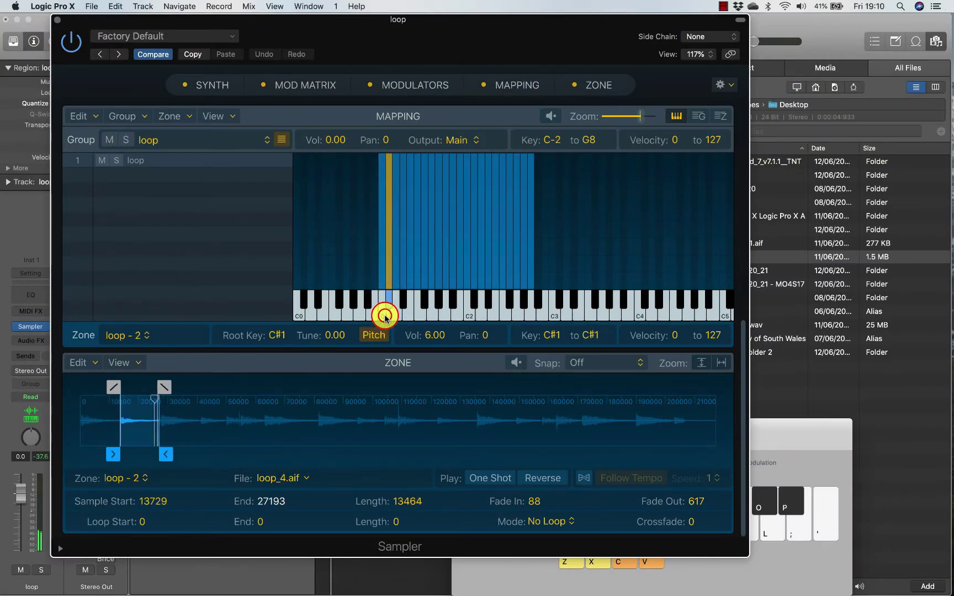
left_click(384, 317)
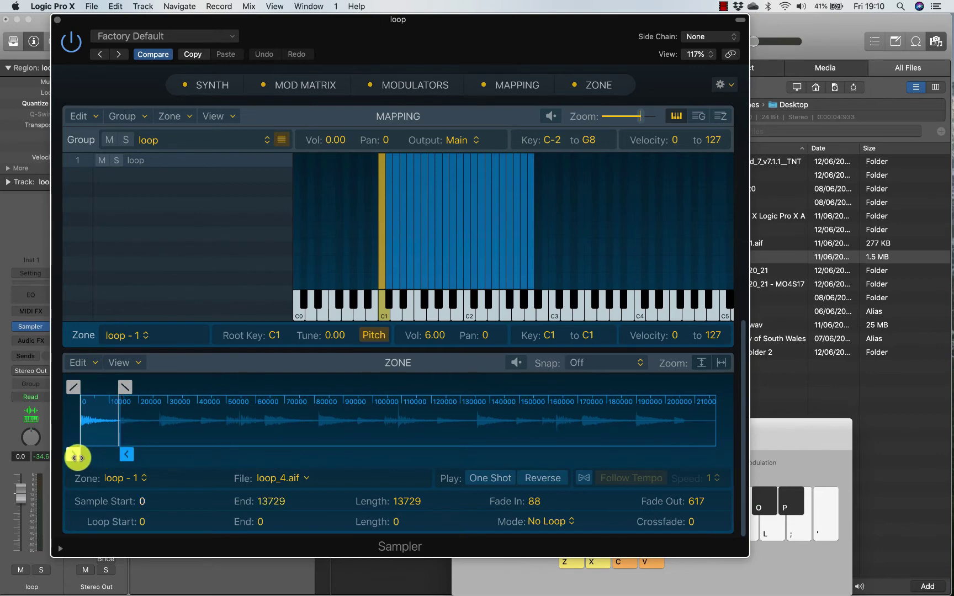
left_click_drag(77, 457, 400, 454)
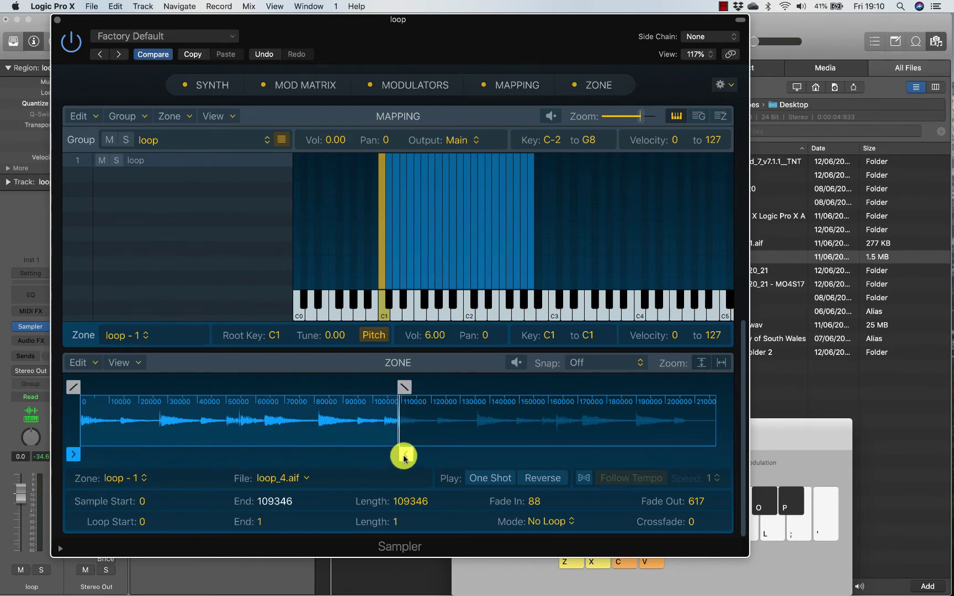
left_click(384, 313)
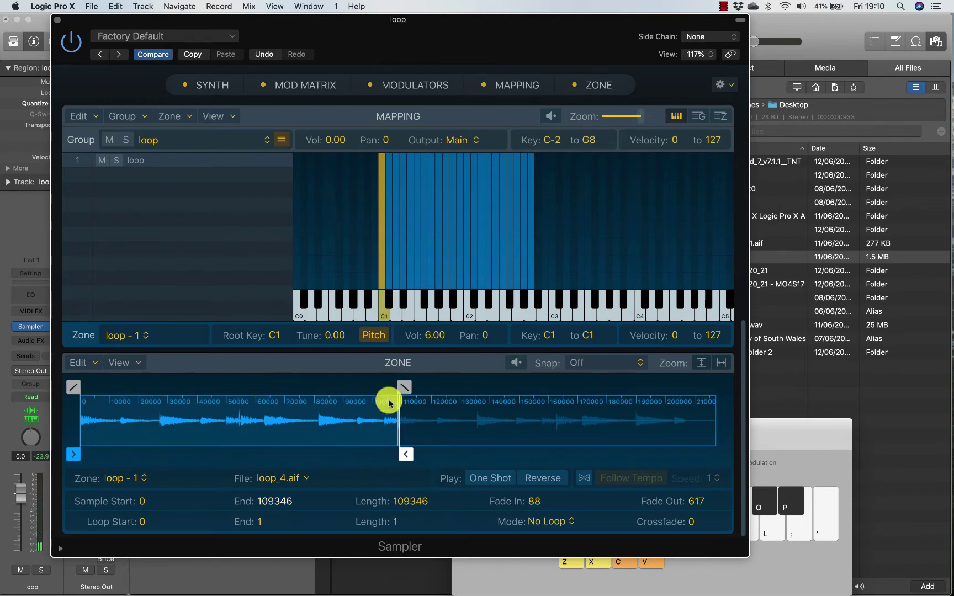
left_click(405, 453)
left_click_drag(405, 454, 405, 454)
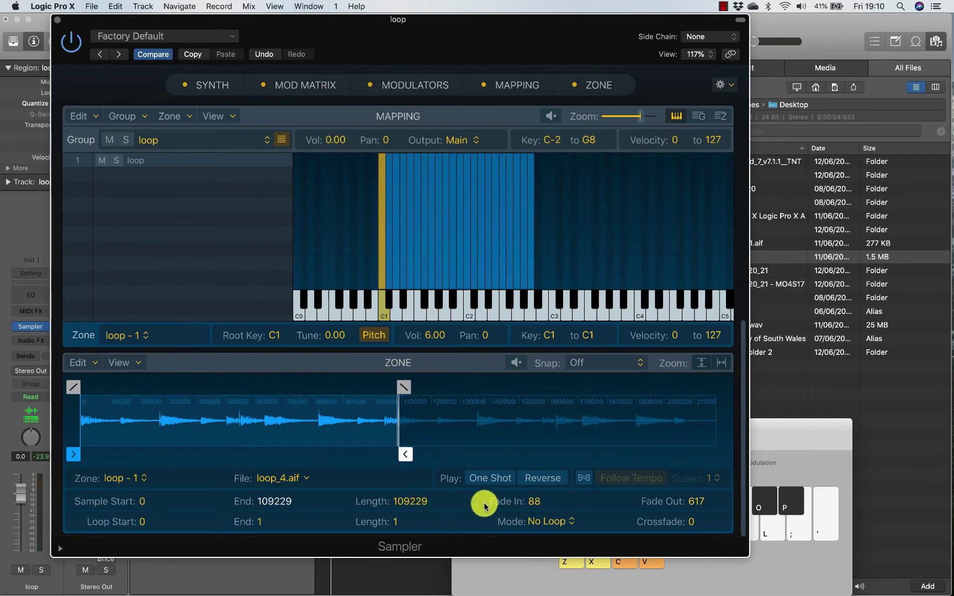
- Set the loop - 1 zone's loop mode to Forward, stretch the loop end to 109229 and audition it on C1
left_click(551, 522)
left_click(549, 533)
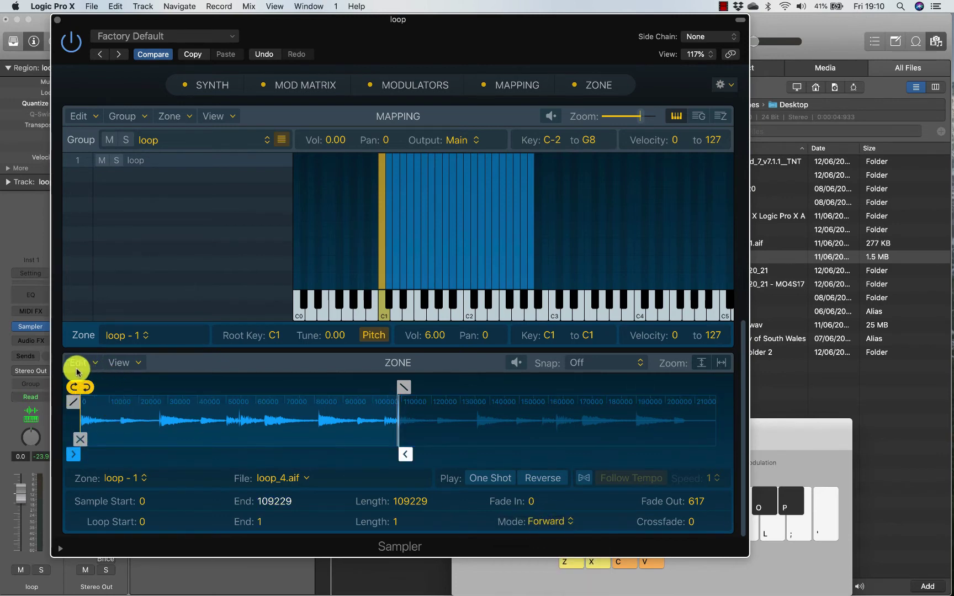
mouse_move(96, 388)
left_mouse_down()
mouse_move(83, 386)
mouse_move(330, 403)
mouse_move(288, 393)
mouse_move(409, 394)
left_mouse_up()
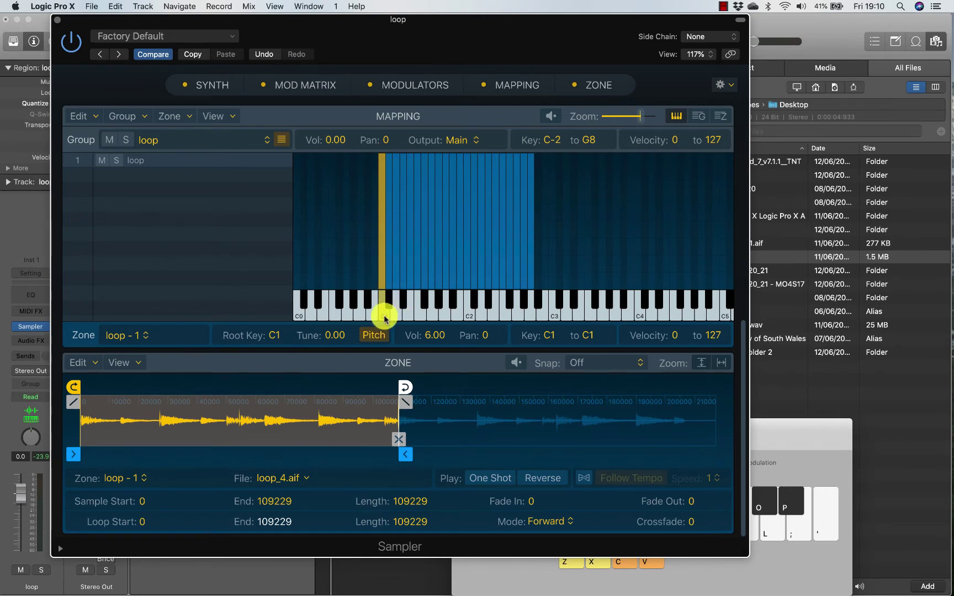
left_click(384, 315)
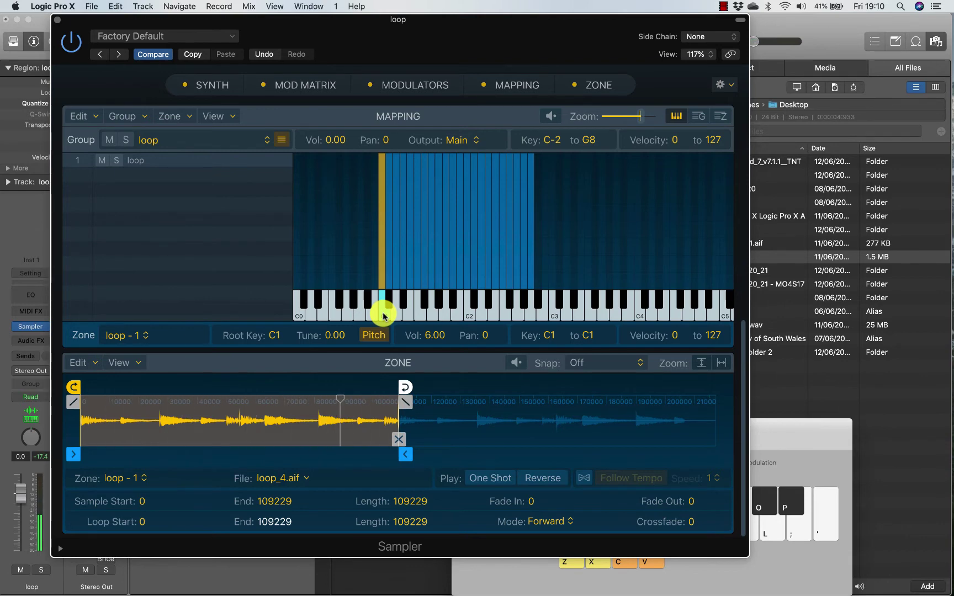
- Tighten the loop - 1 zone's loop end and sample end to about 108512 and audition the loop on C1
left_click_drag(415, 454, 406, 439)
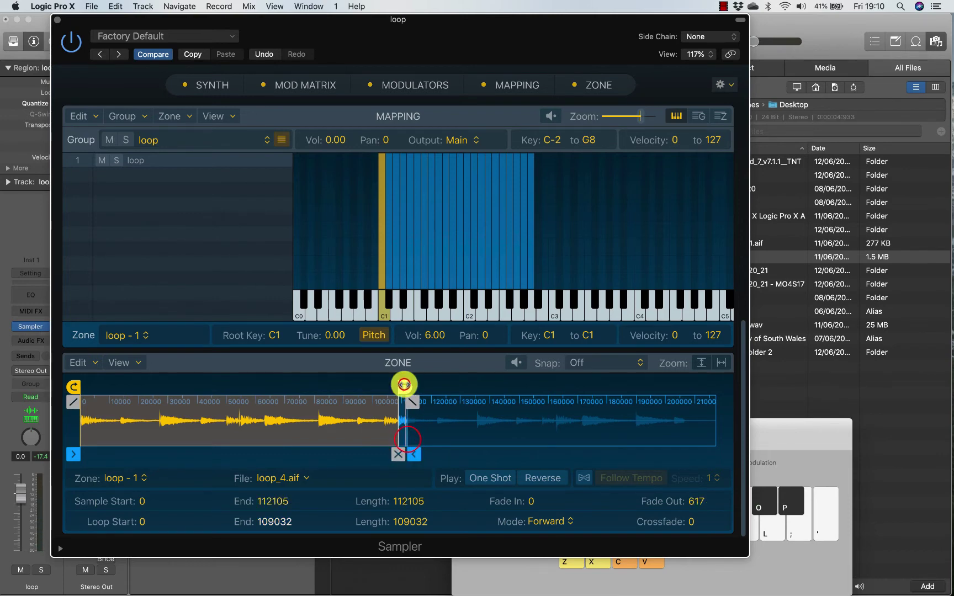
left_click_drag(404, 385, 404, 386)
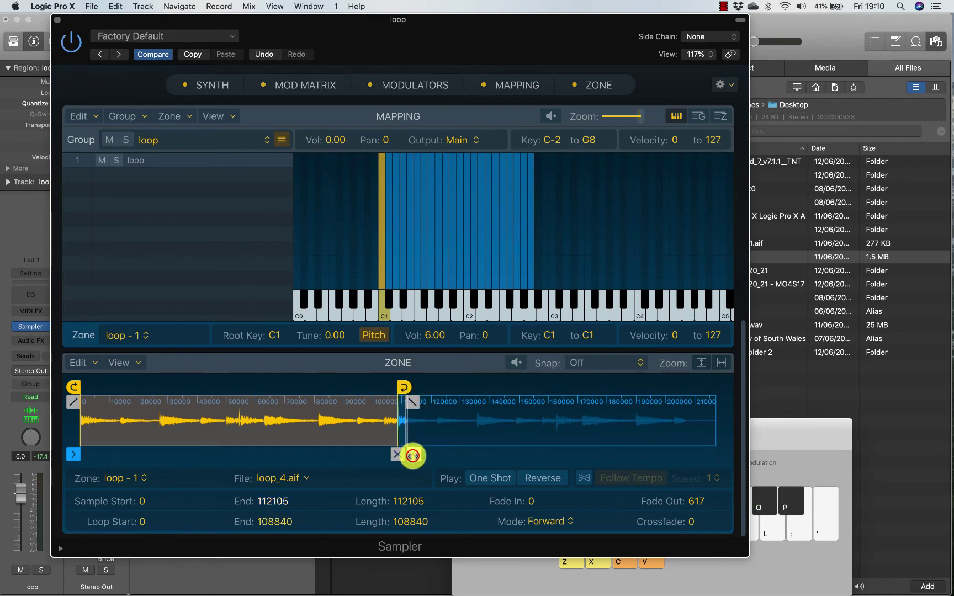
left_click(413, 455)
left_click_drag(413, 456, 396, 452)
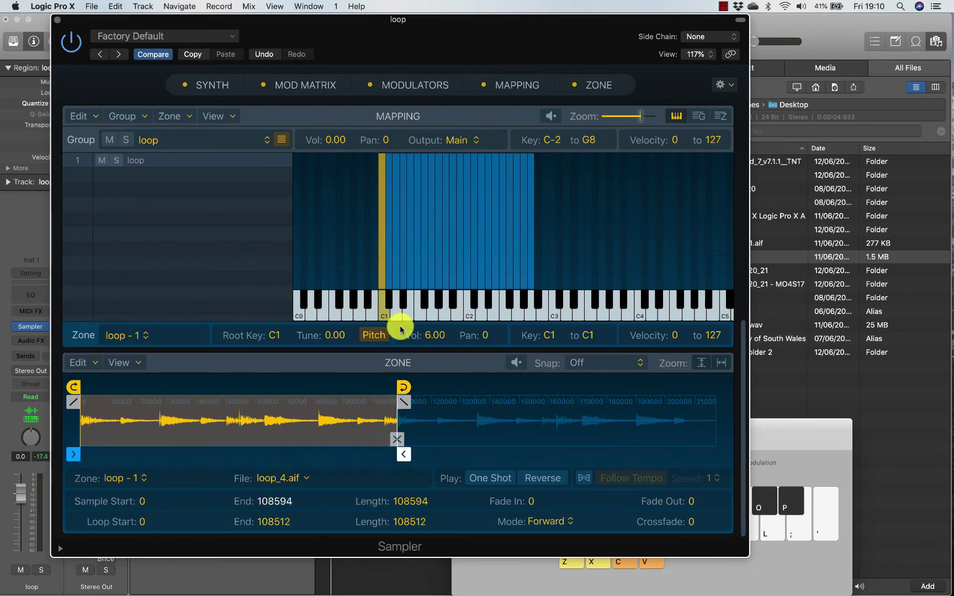
left_click(387, 315)
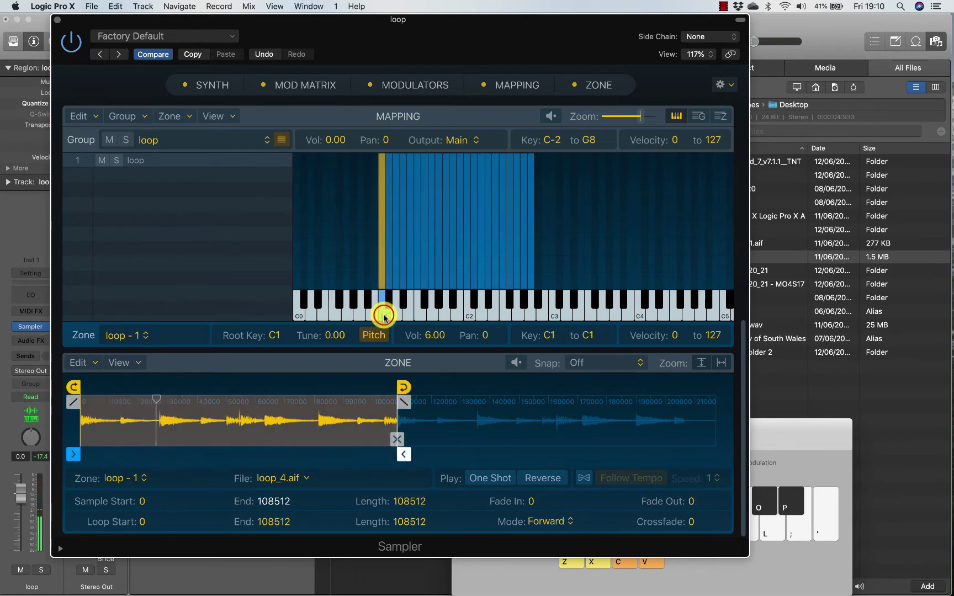
left_click(385, 316)
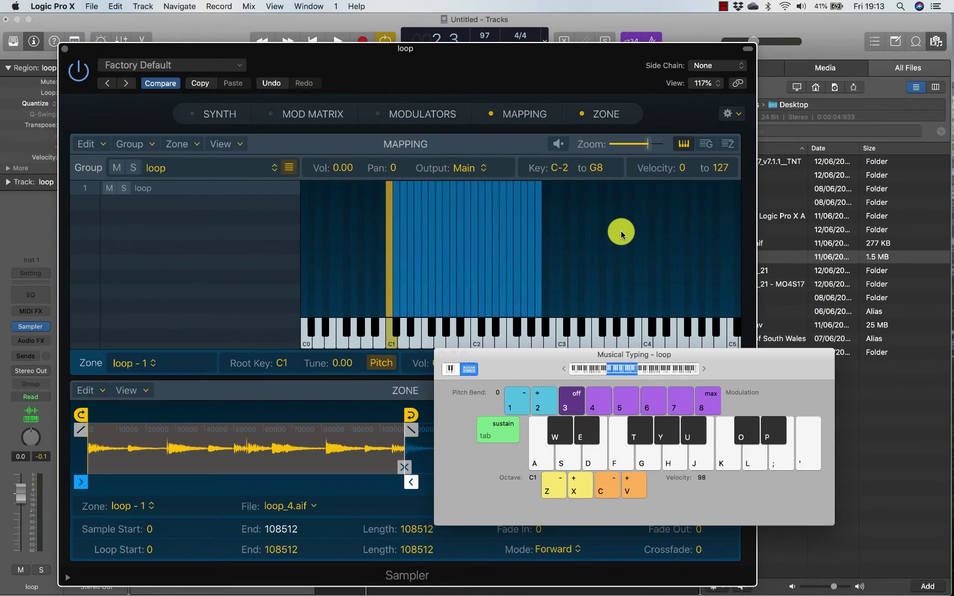
- Reposition the Sampler window, show its Synth section and bring up the Musical Typing keyboard
left_click_drag(551, 53, 566, 45)
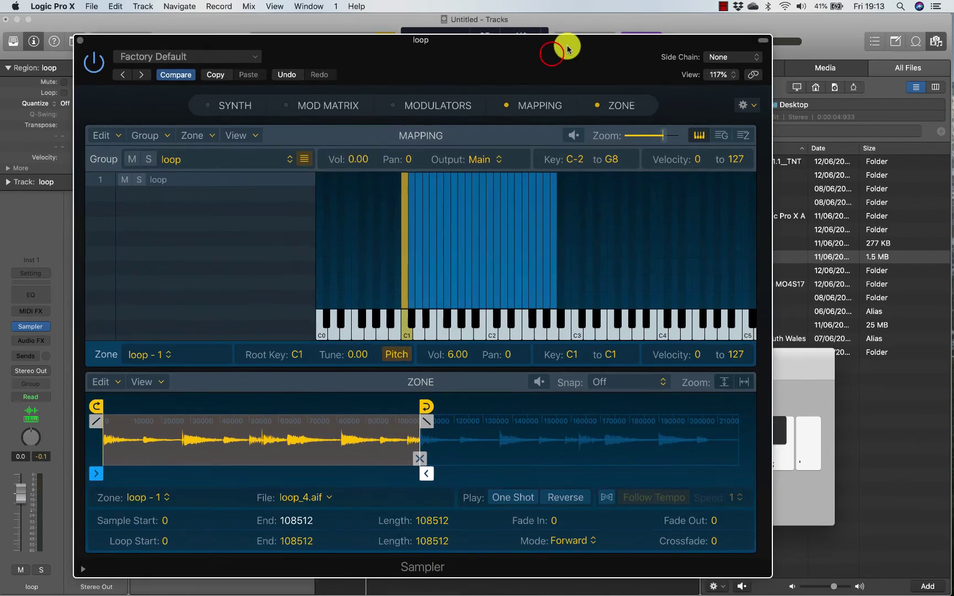
left_click(209, 105)
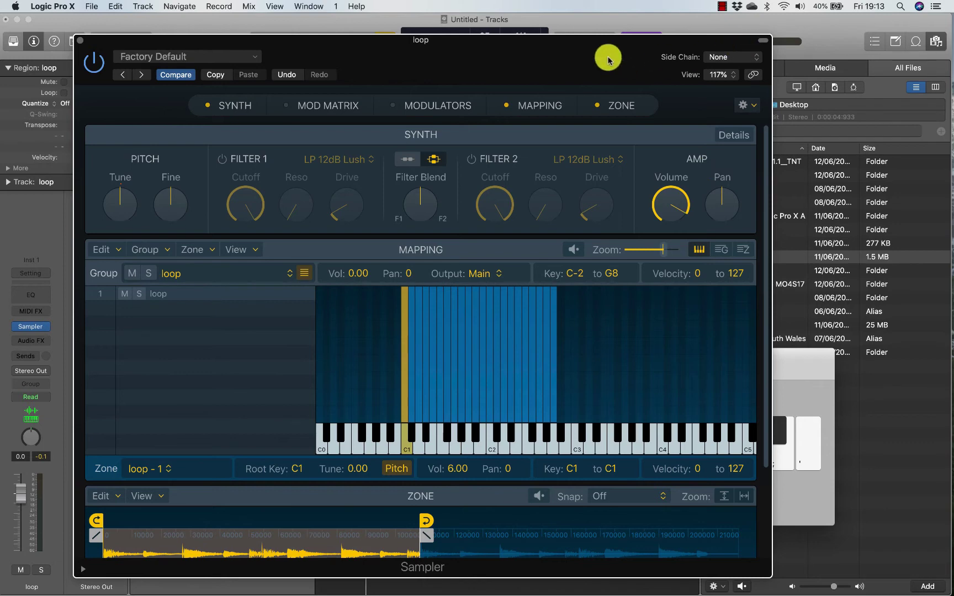
left_click_drag(602, 59, 630, 53)
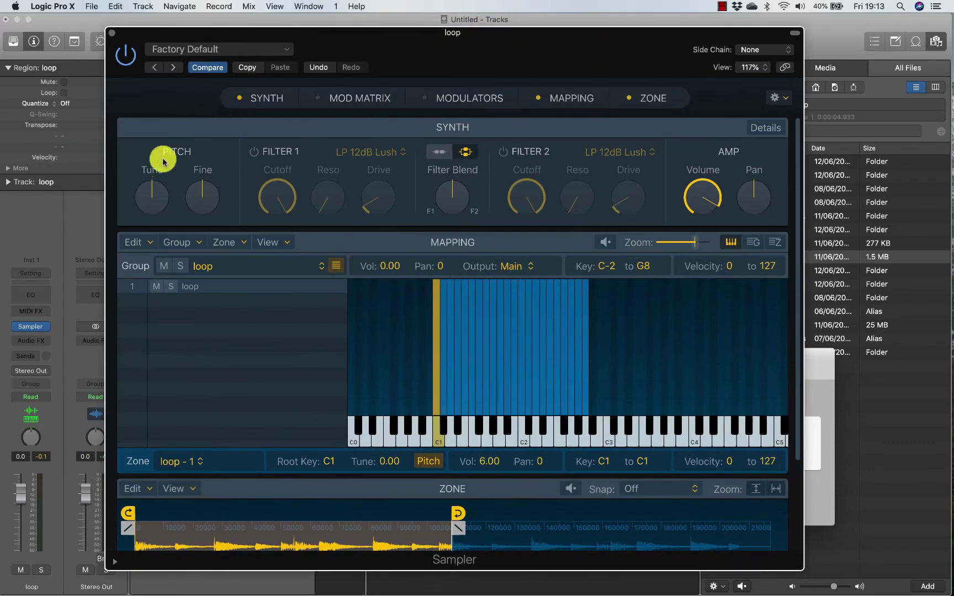
left_click(821, 366)
key("super+k")
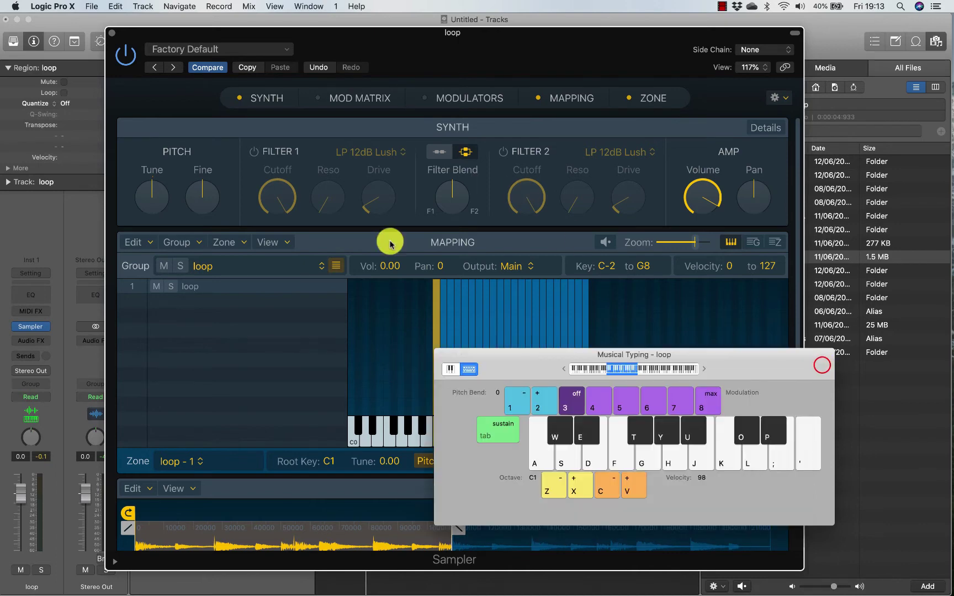
- Play the looped slice on C1 while trying out the Synth section's Tune and Fine pitch controls
key("a")
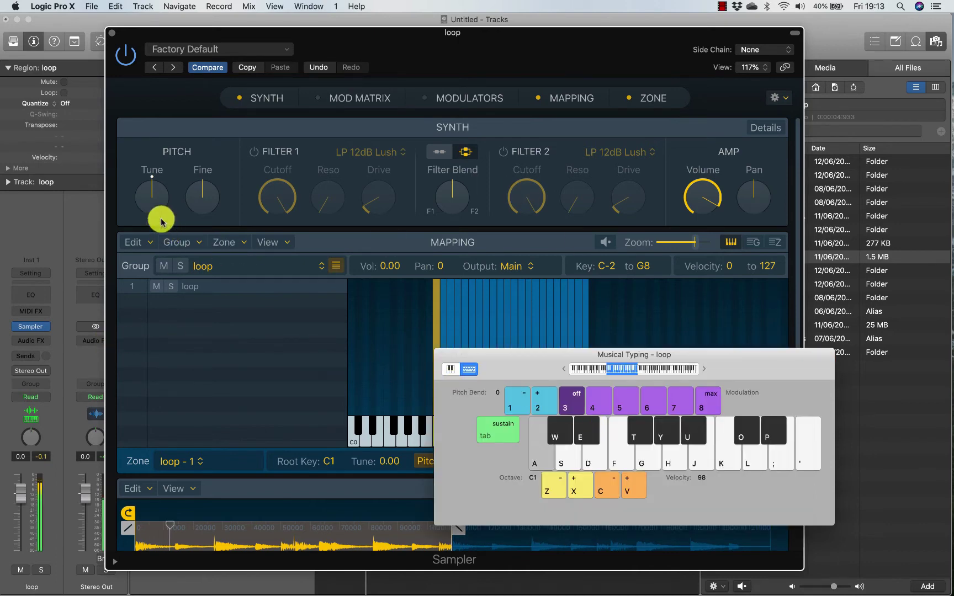
left_click_drag(156, 199, 188, 188)
left_click(207, 199)
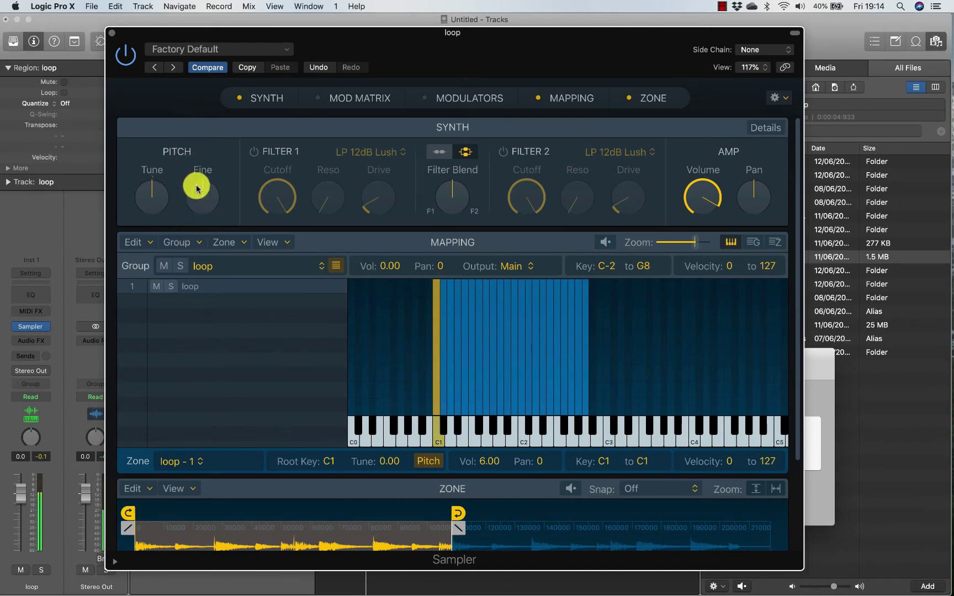
- Enable Filter 1 in the Synth section and set its type to LP 12dB Creamy
left_click(253, 152)
left_click(397, 149)
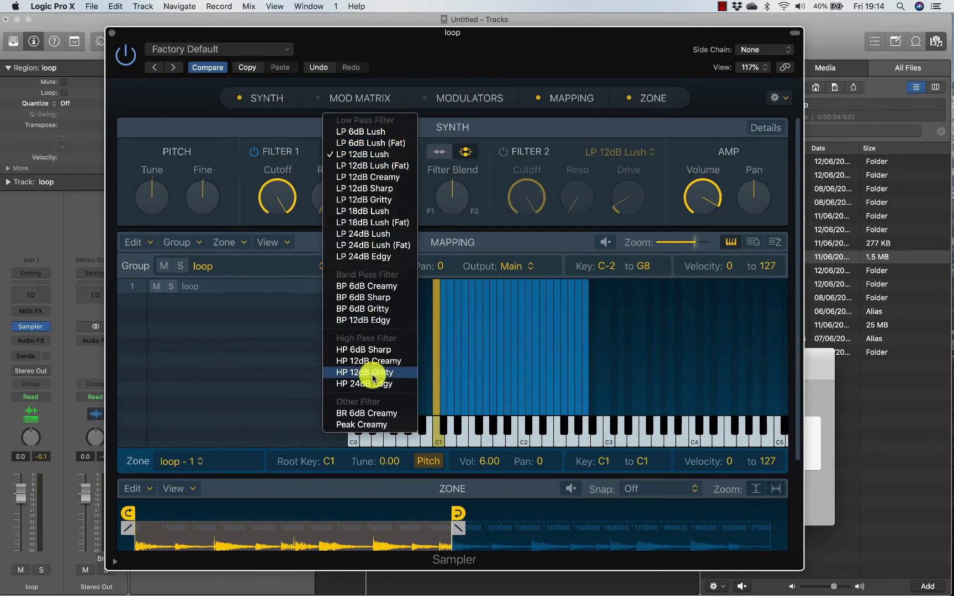
left_click(366, 177)
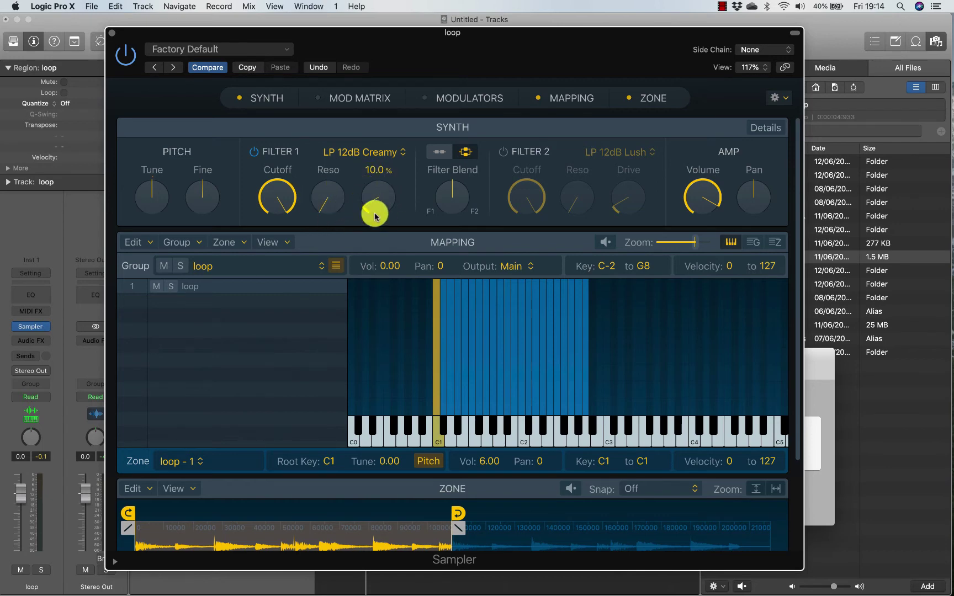
- Lower Filter 1's Cutoff and raise its Reso to about halfway, and increase its Drive slightly while the slice plays
key("space")
left_click_drag(285, 186, 287, 274)
left_click_drag(320, 209, 292, 102)
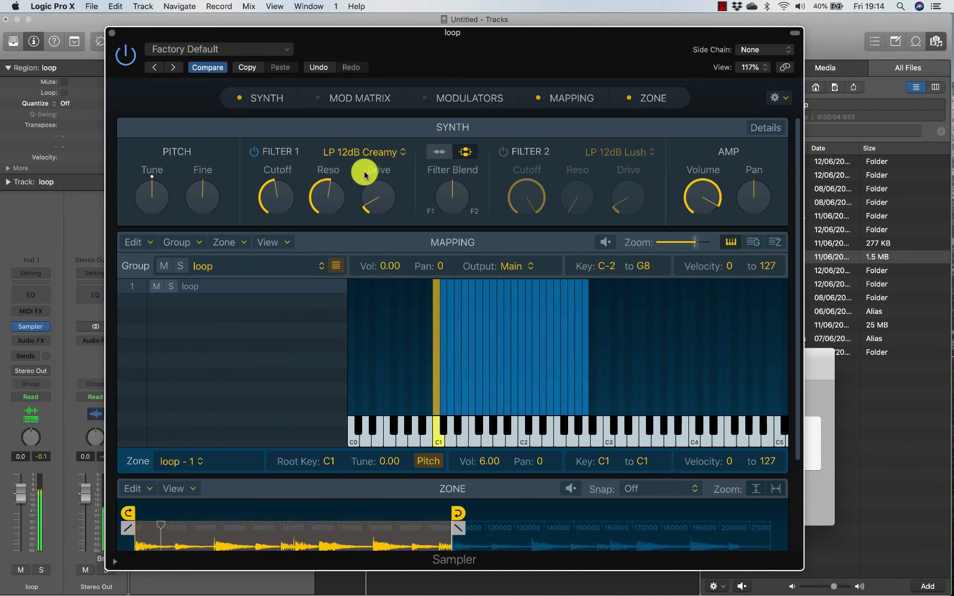
left_click_drag(382, 208, 367, 196)
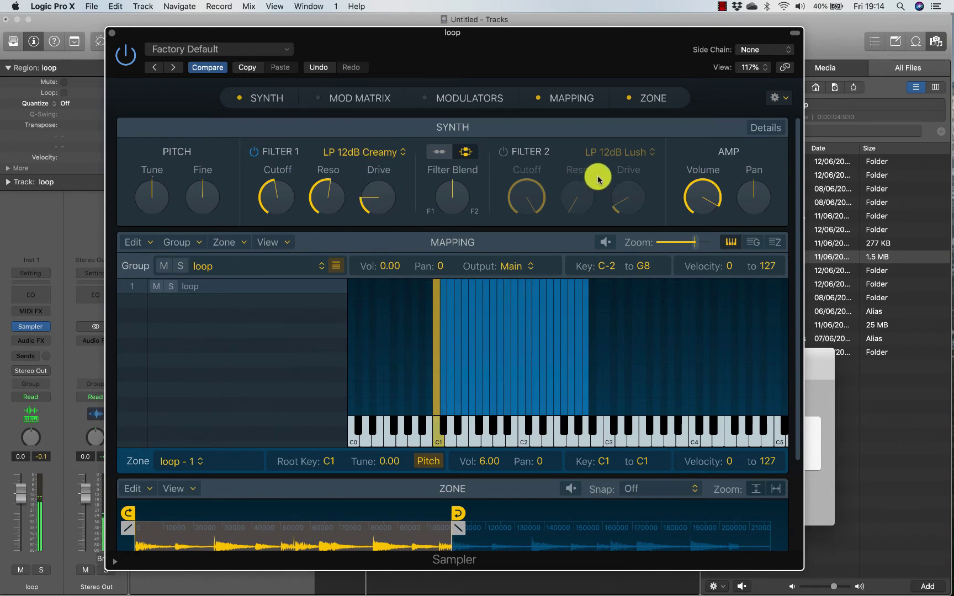
- Enable Filter 2 with the LP 12dB Sharp type and switch Filter 1 off
left_click(502, 153)
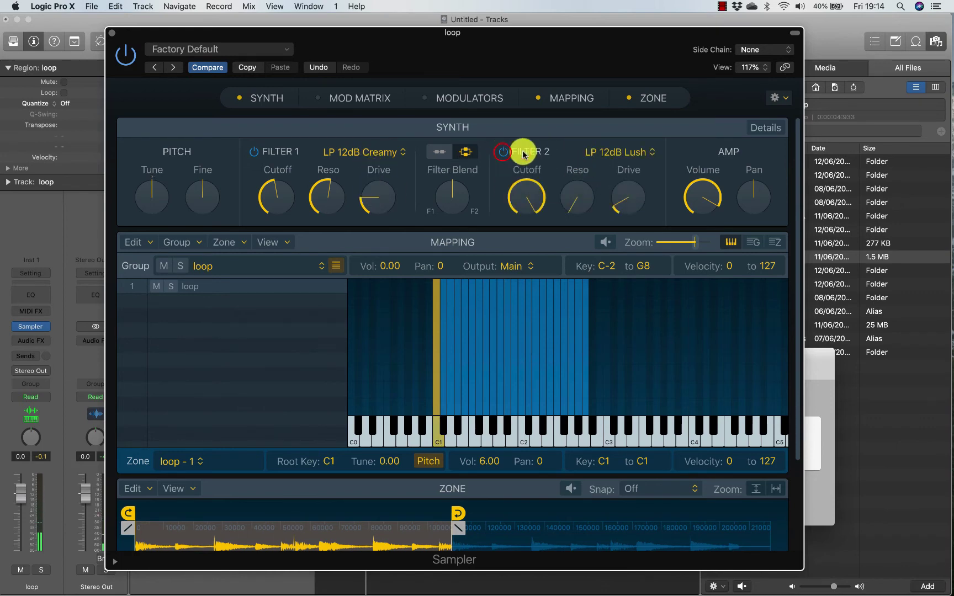
left_click(634, 152)
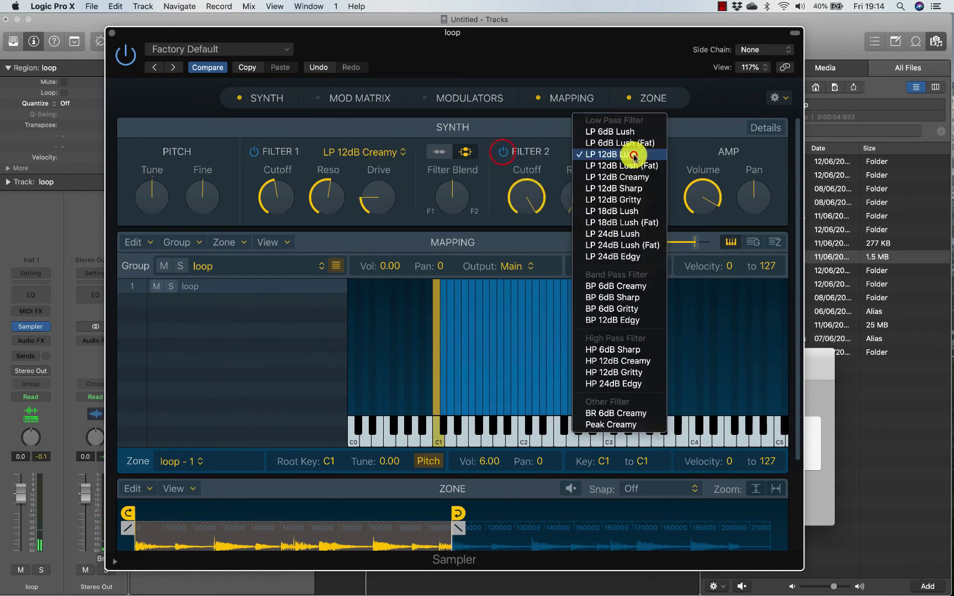
left_click(632, 189)
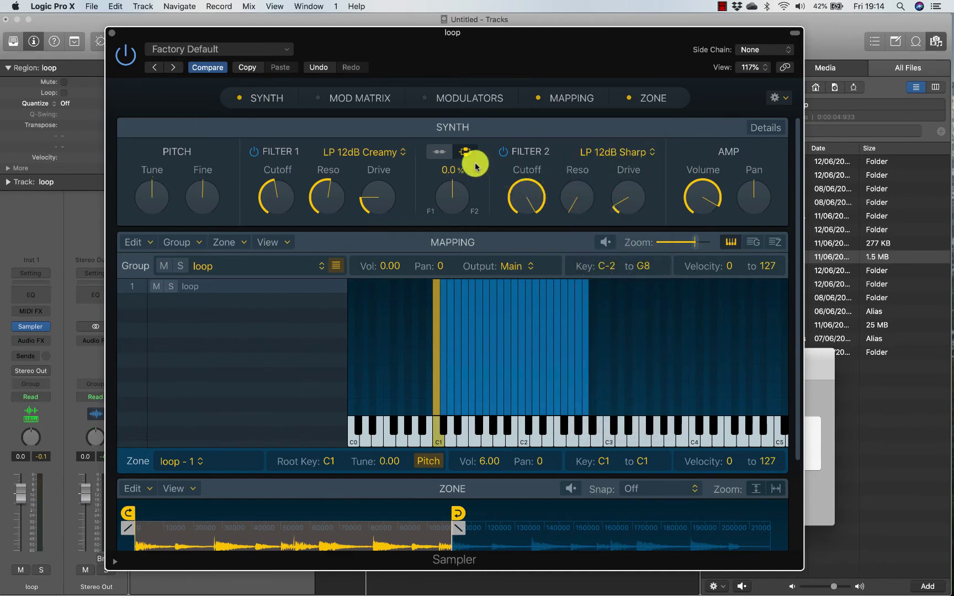
left_click(253, 153)
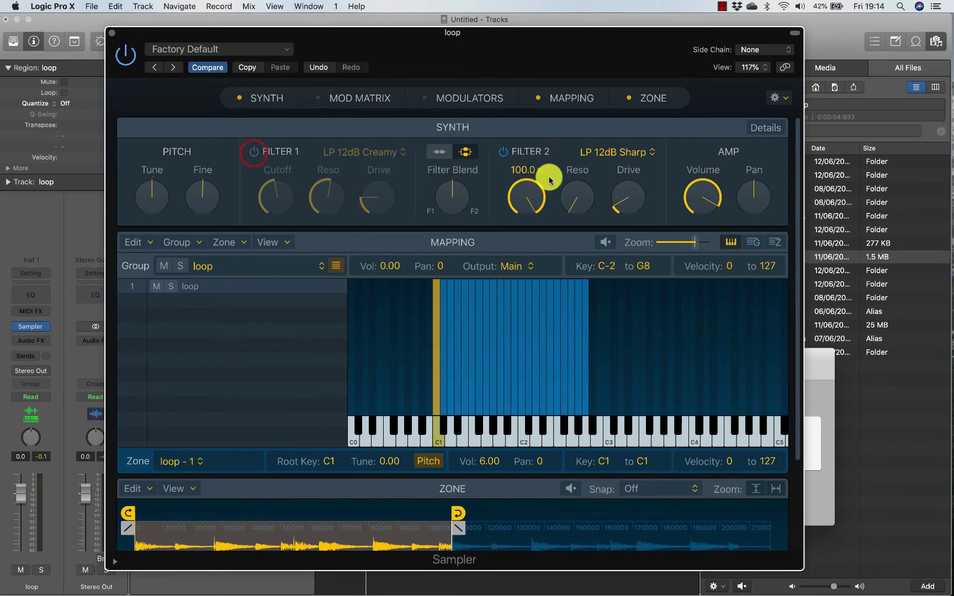
- Set Filter 2's Cutoff to about 57.3%, raise its Reso and Drive to about halfway, and change its type to HP 12dB Gritty
left_click_drag(537, 205, 526, 277)
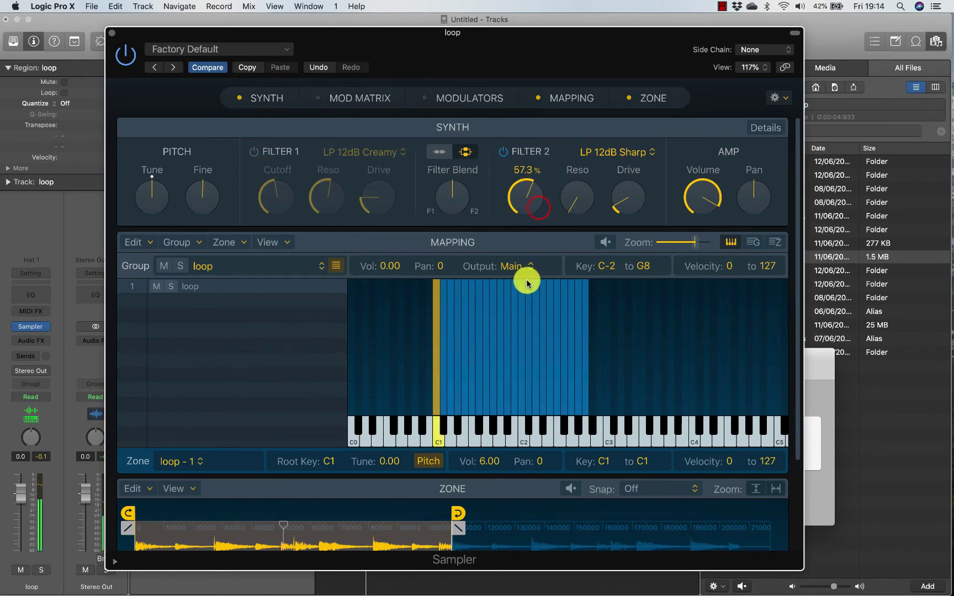
left_click_drag(572, 190, 571, 102)
left_click_drag(625, 200, 631, 130)
left_click(622, 152)
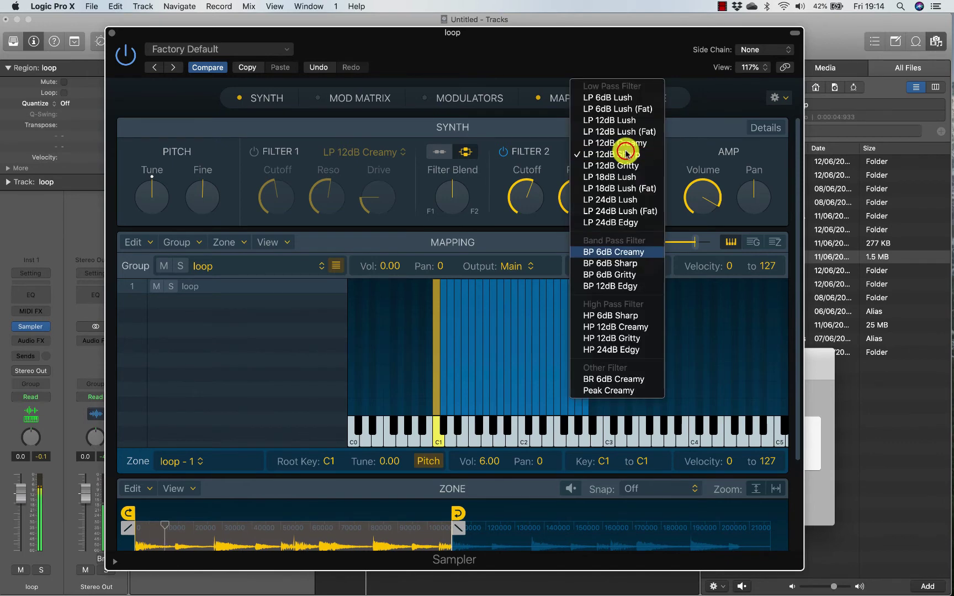
left_click(601, 335)
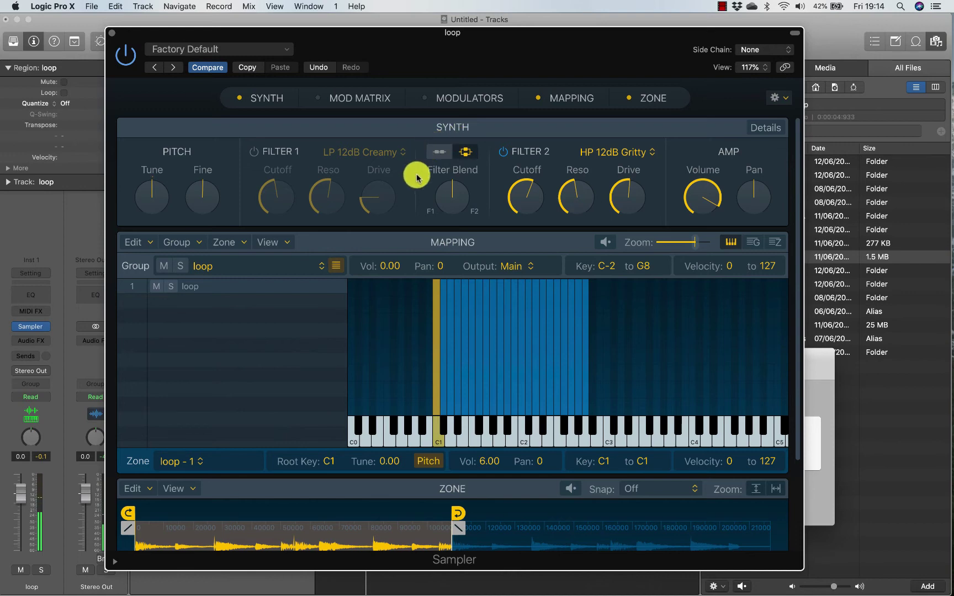
- Turn Filter Blend toward Filter 1 in the parallel filter routing and switch Filter 1 on
left_click(467, 152)
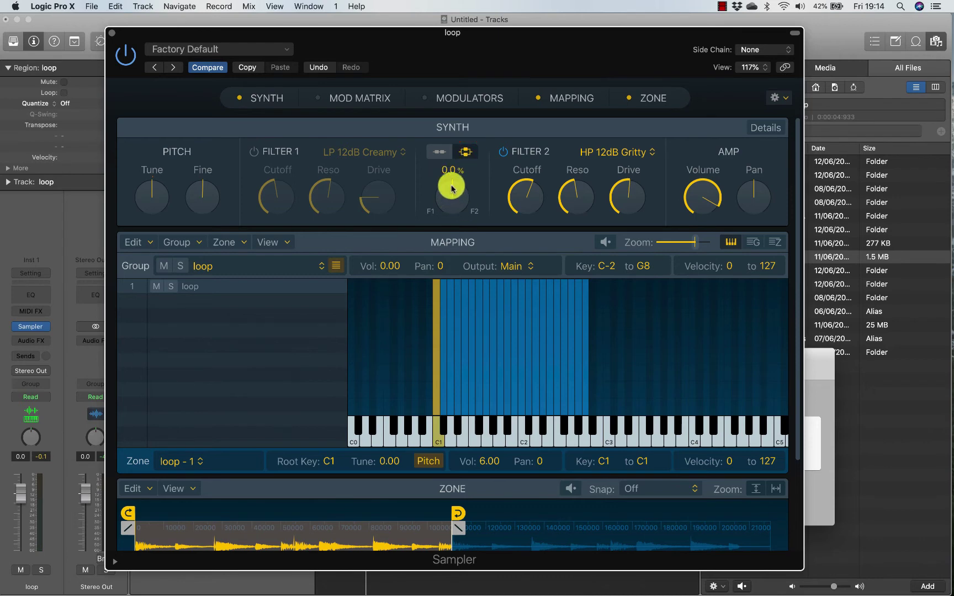
left_click_drag(450, 186, 455, 230)
left_click(253, 152)
scroll(460, 199, "up", 5)
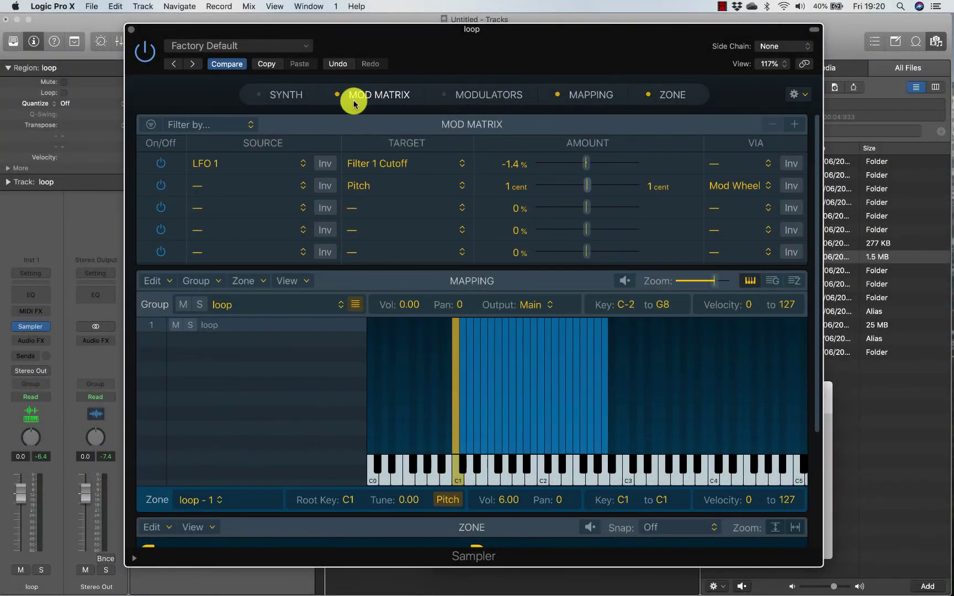
- Keep LFO 1 routed to Filter 1 Cutoff in the Mod Matrix and set the modulation amount to about -56.7%
left_click(340, 101)
left_click(340, 102)
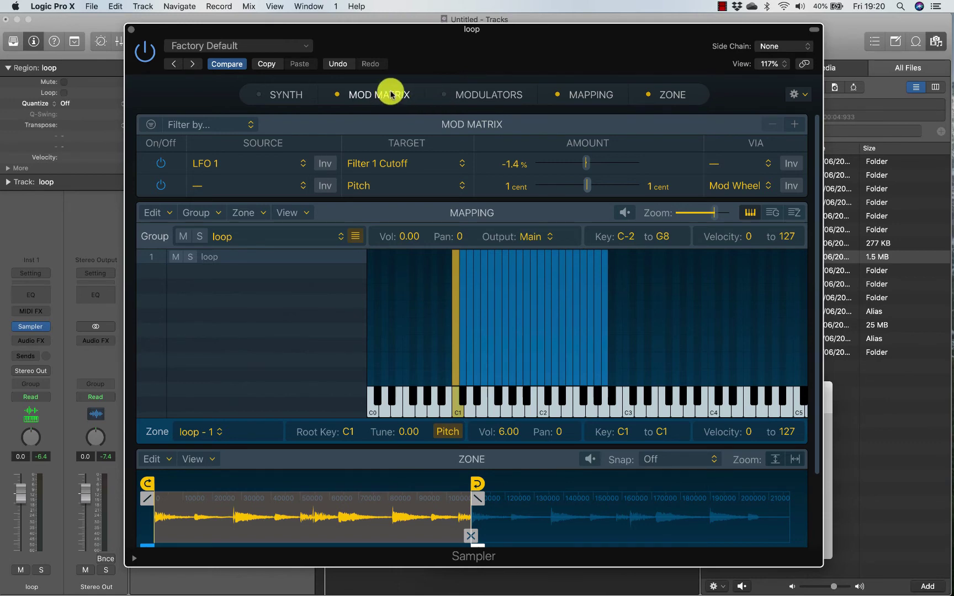
left_click_drag(451, 55, 463, 54)
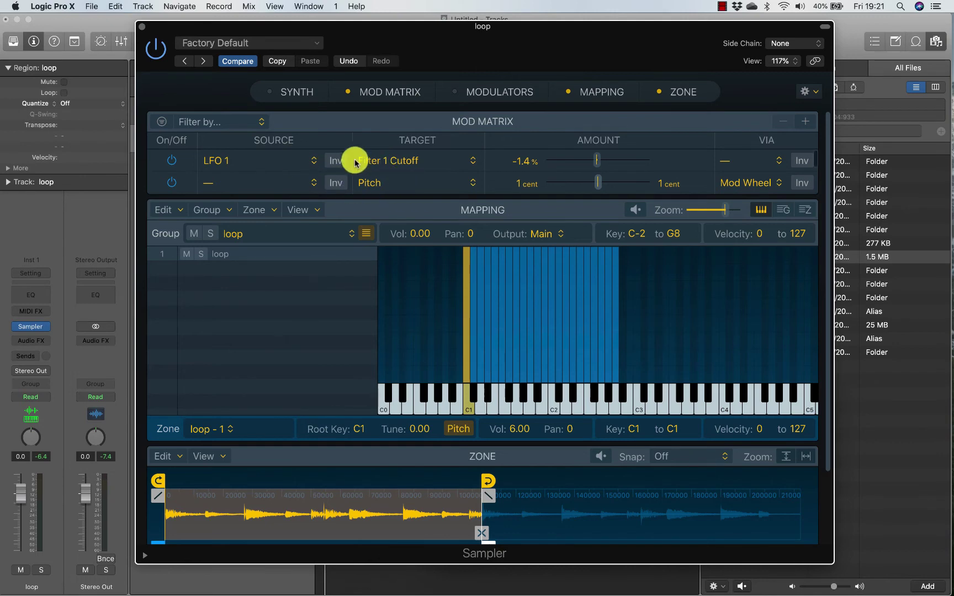
left_click(412, 162)
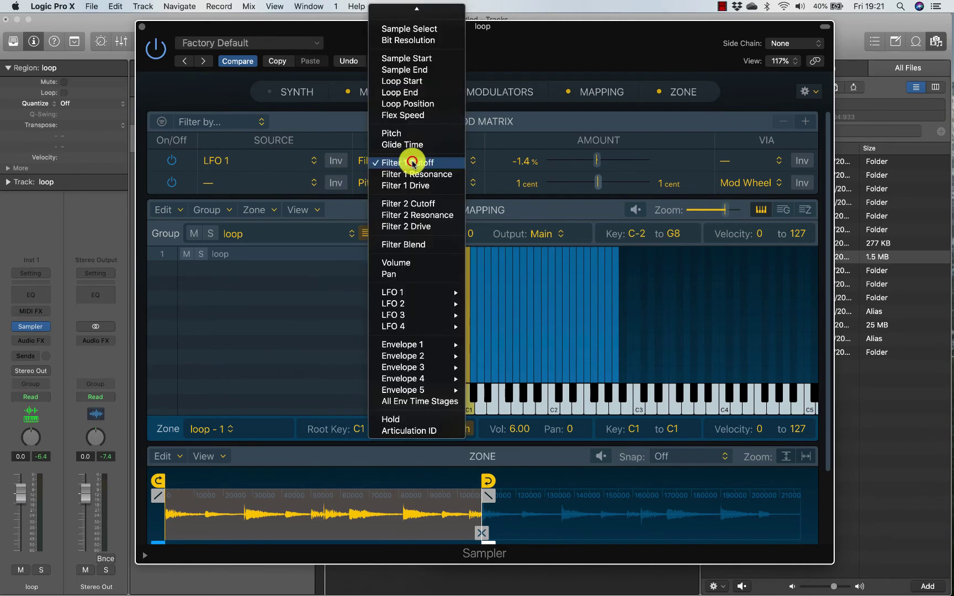
left_click(442, 164)
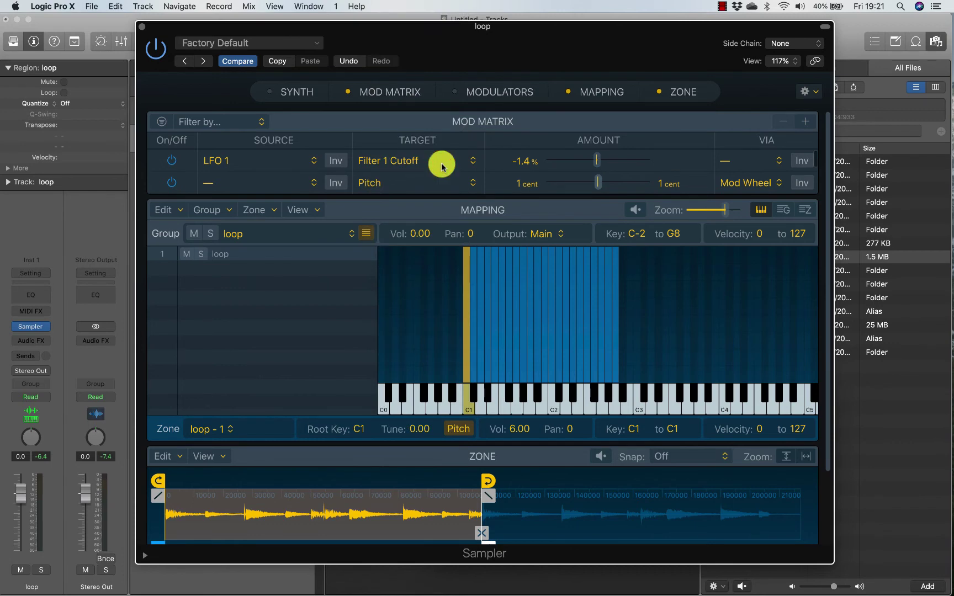
left_click(260, 159)
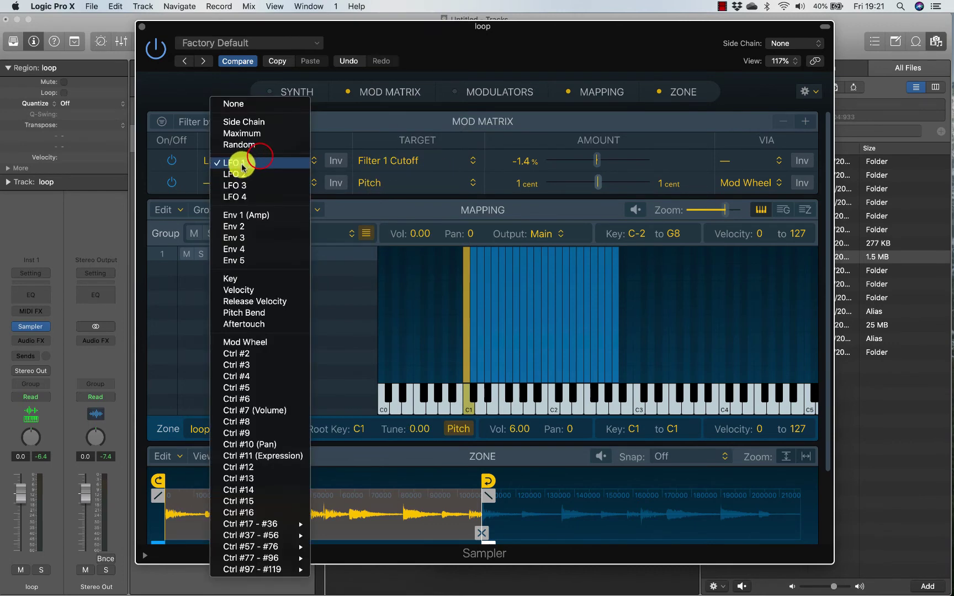
left_click(235, 165)
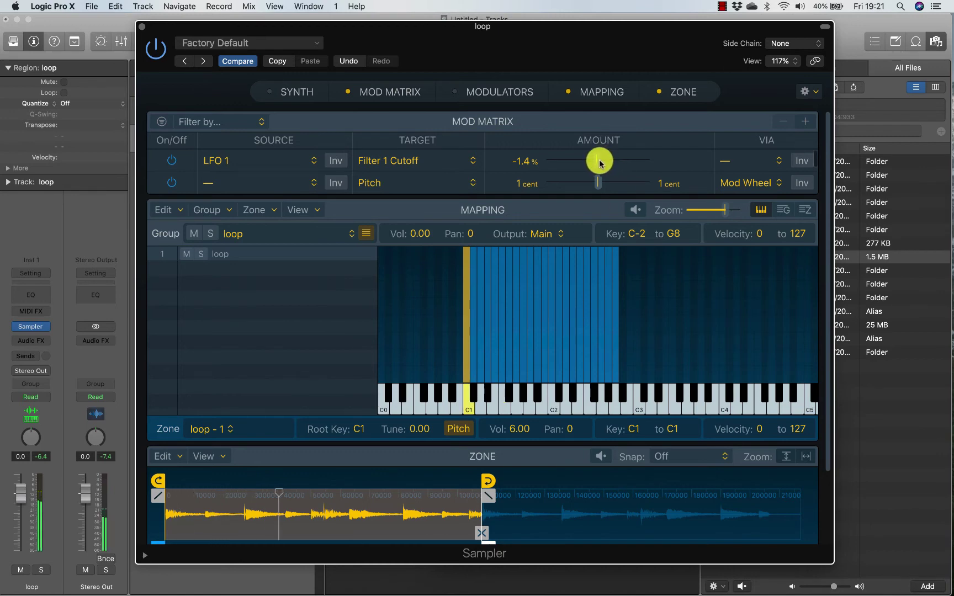
left_click_drag(597, 161, 570, 174)
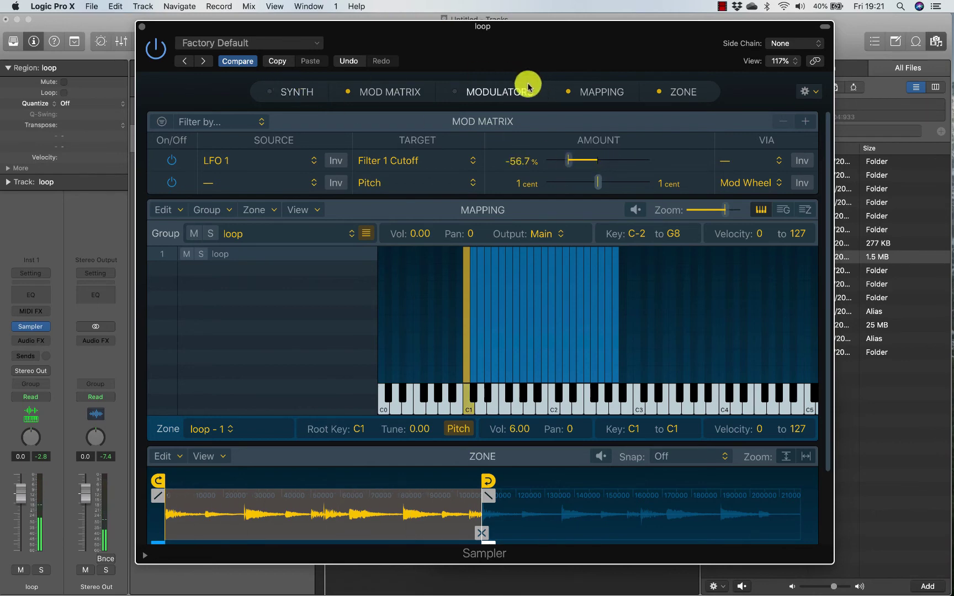
- Show the Synth section and reduce the modulation amount of LFO 1 on Filter 1 Cutoff
left_click(272, 92)
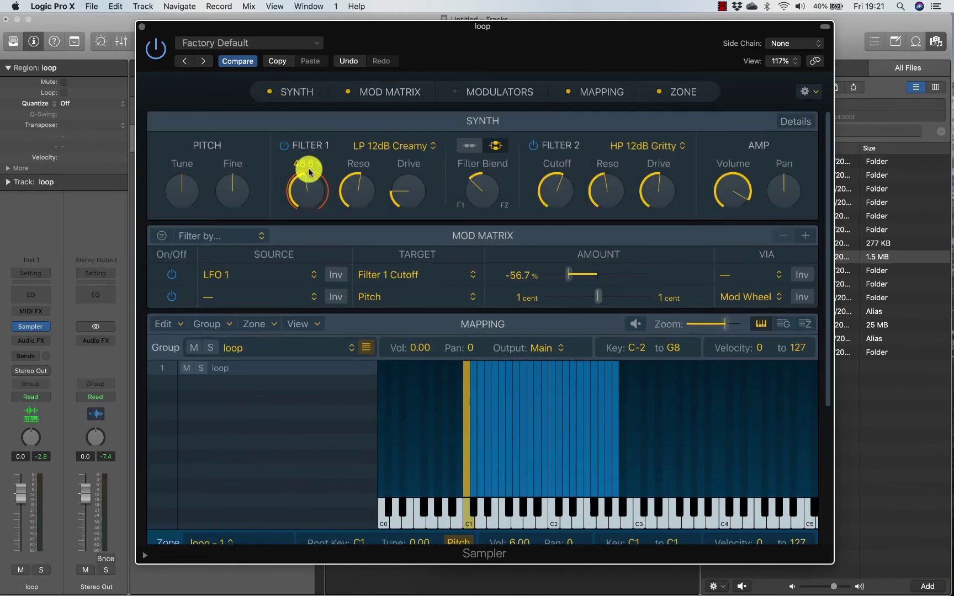
left_click(320, 182)
mouse_move(568, 274)
left_mouse_down()
mouse_move(619, 275)
mouse_move(573, 280)
left_mouse_up()
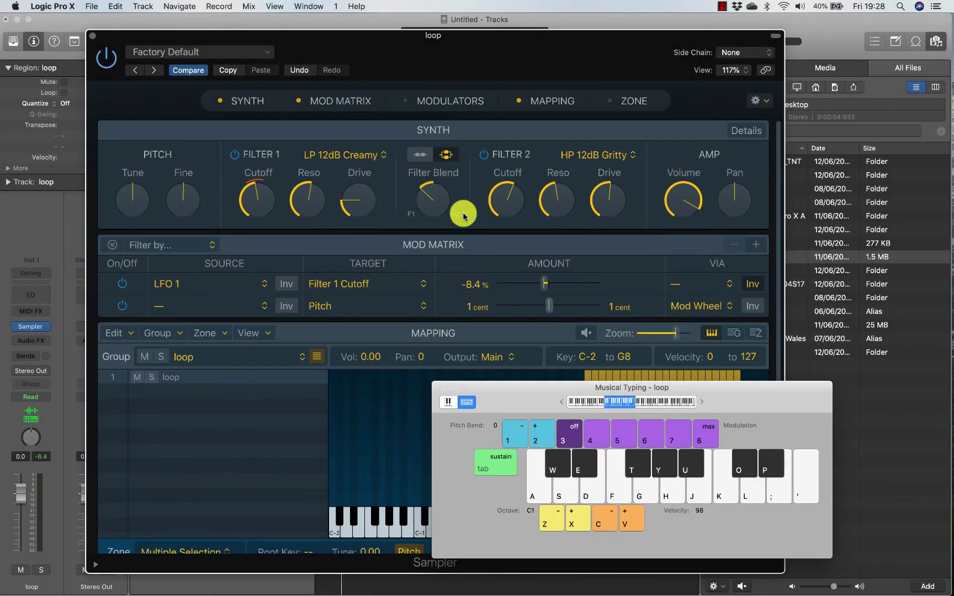
left_click(269, 201)
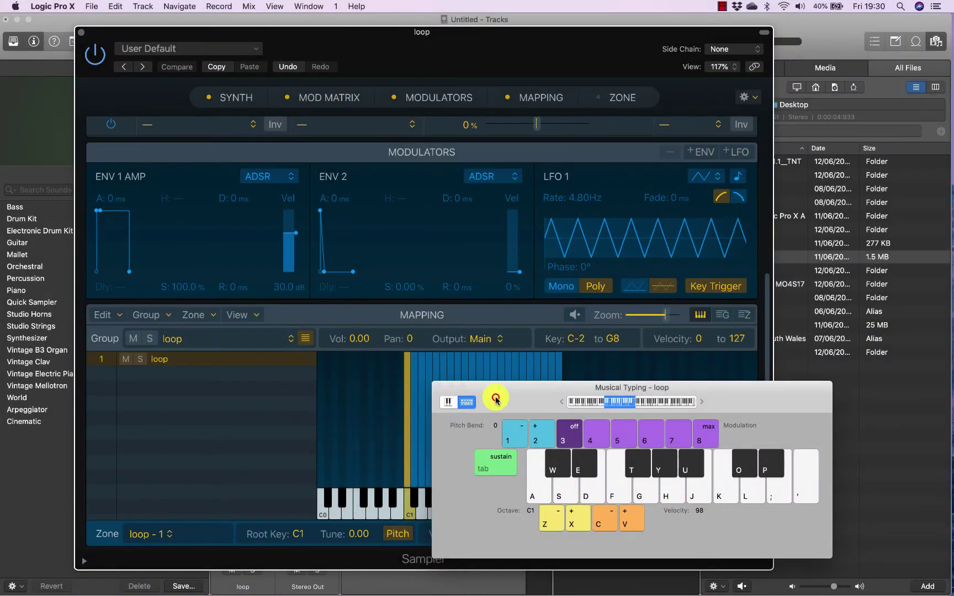
- Move the Musical Typing keyboard clear of the Sampler window and create a new group in the Mapping section
left_click_drag(495, 399, 788, 491)
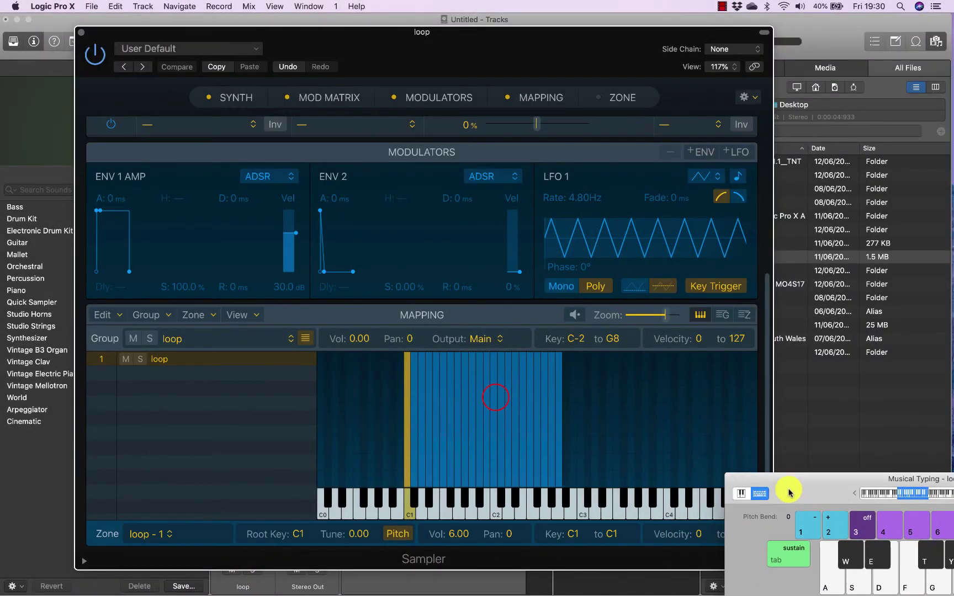
left_click(163, 321)
left_click(159, 327)
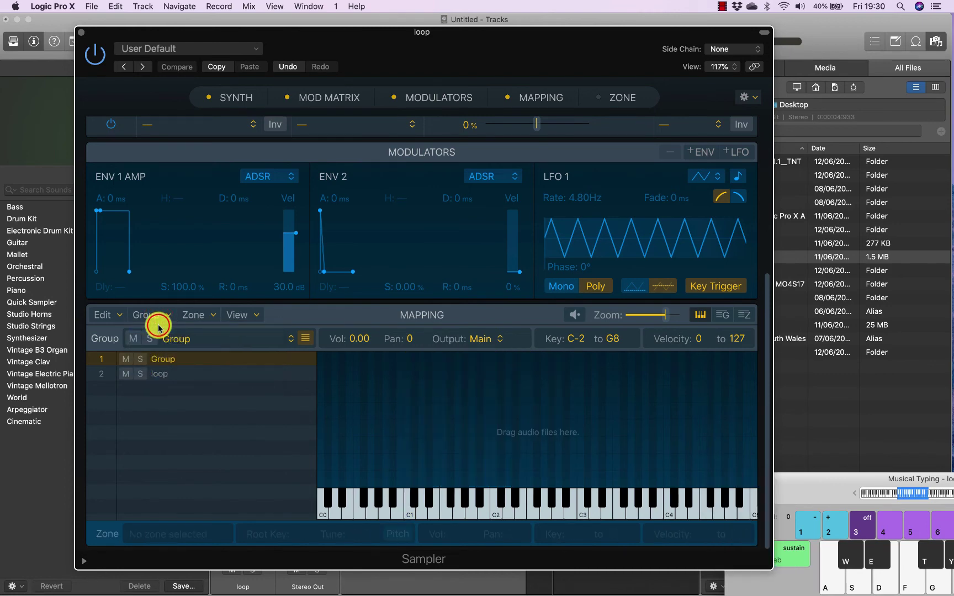
- Copy the C1 zone loop - 1 from the loop group into the new group
left_click(156, 379)
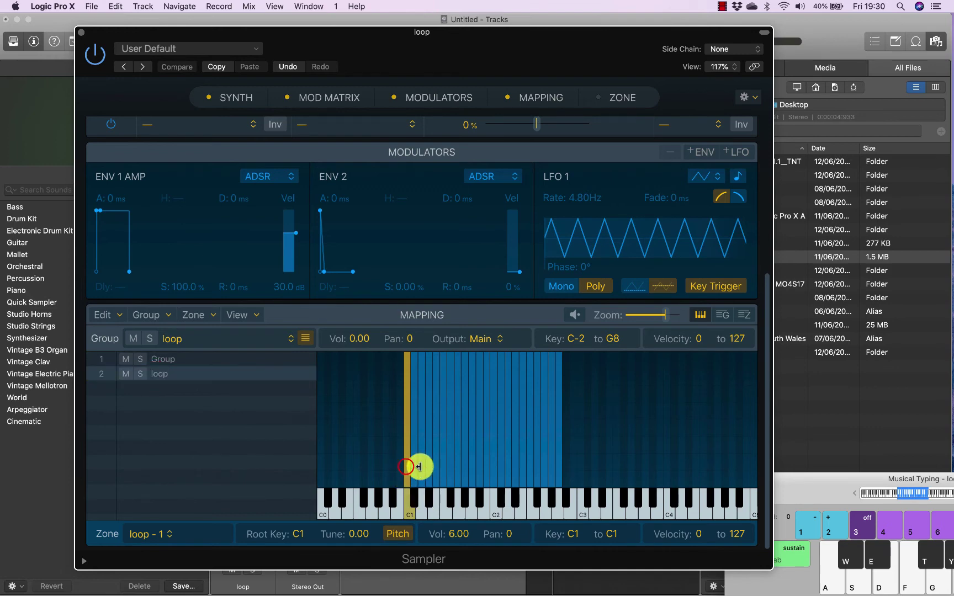
left_click_drag(419, 467, 405, 463)
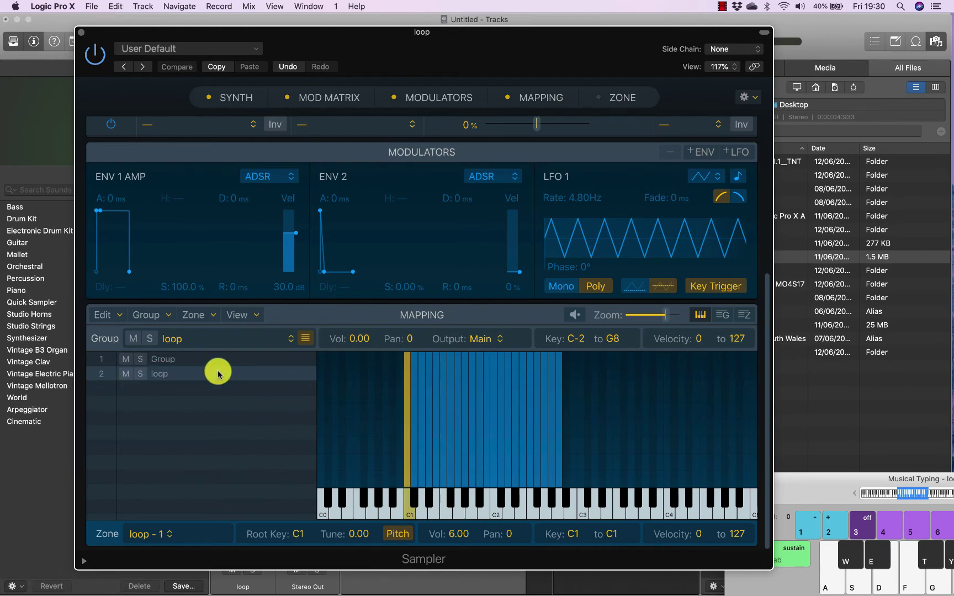
left_click(190, 359)
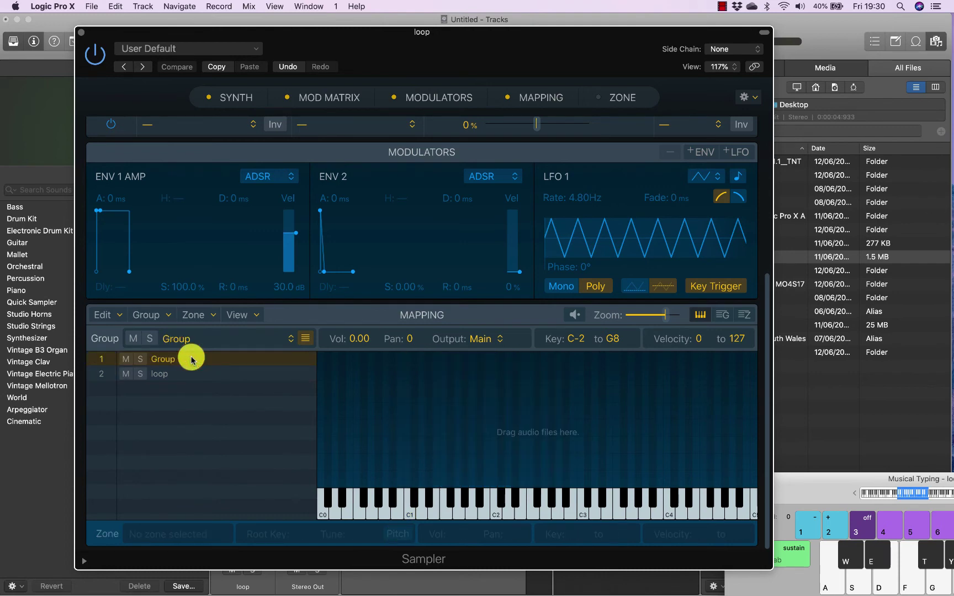
left_click(191, 359)
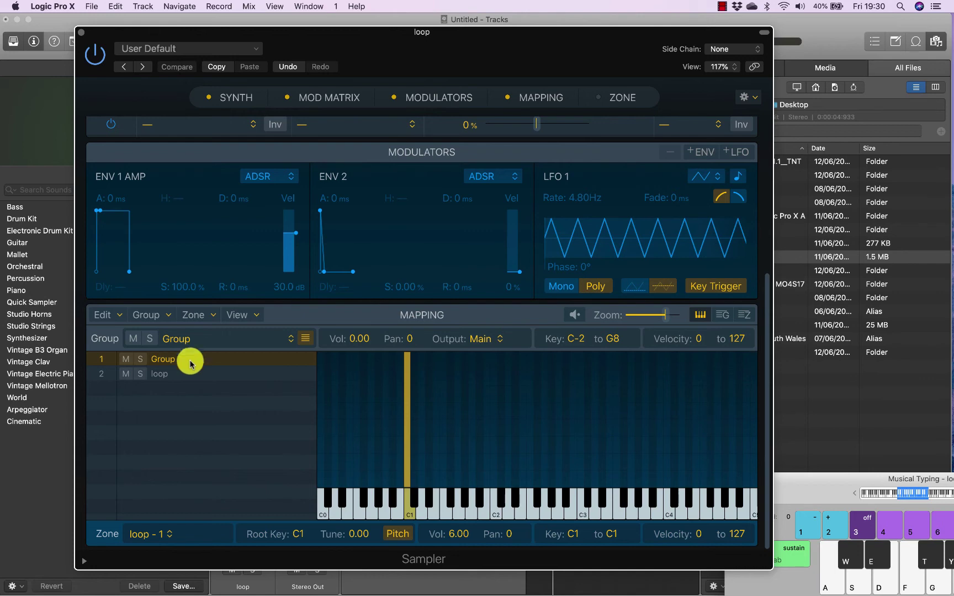
- Select all zones of the loop group and copy them into another new group
left_click(180, 373)
left_click_drag(371, 430, 609, 417)
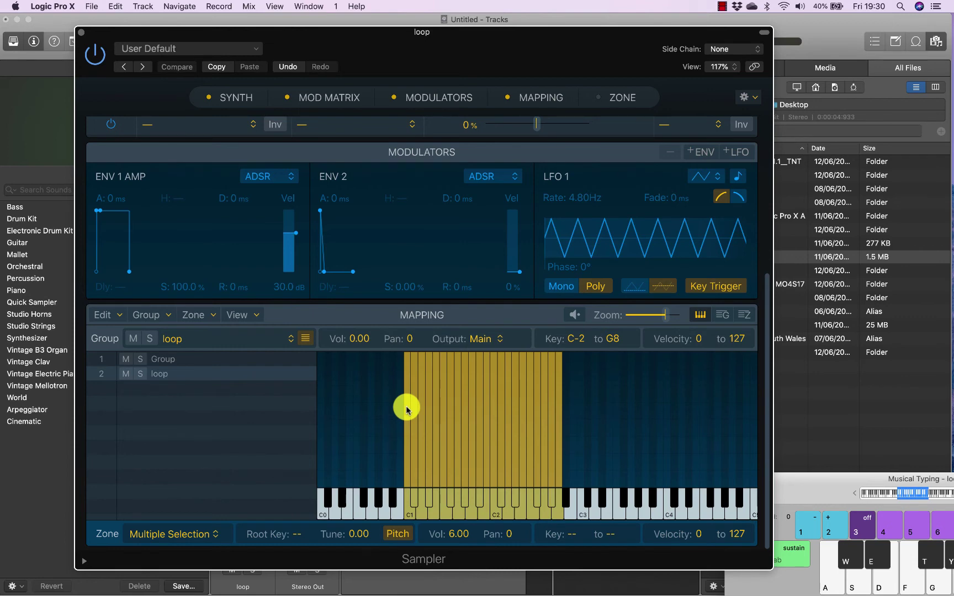
left_click_drag(406, 410, 186, 399)
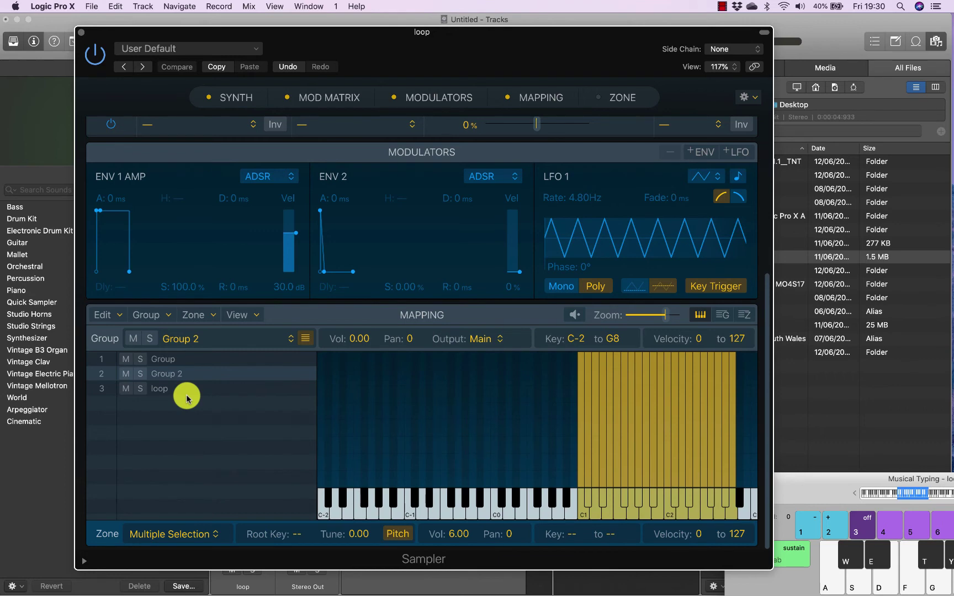
left_click(185, 414)
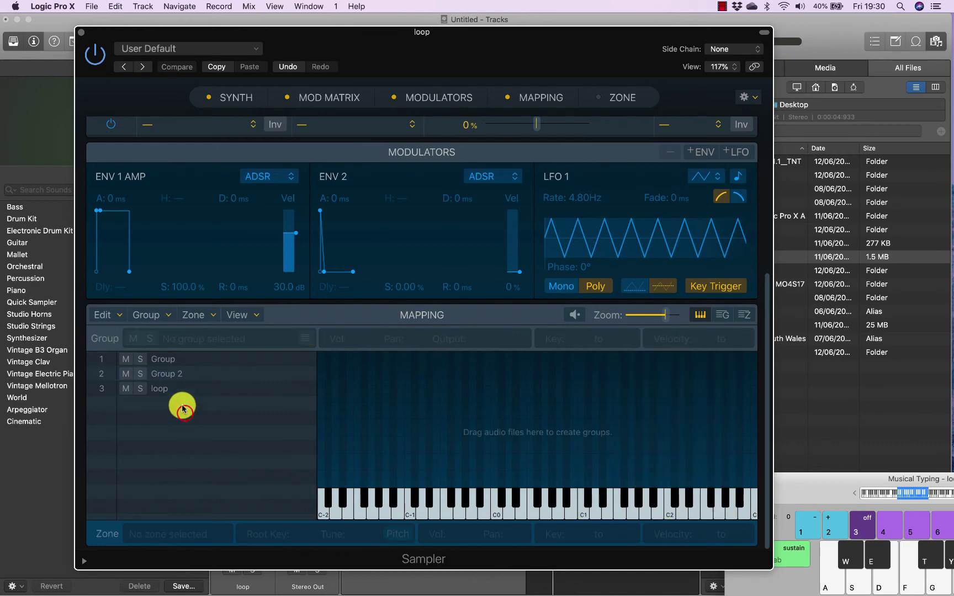
- Rename Group 2 as Filter
left_click(171, 375)
double_click(171, 375)
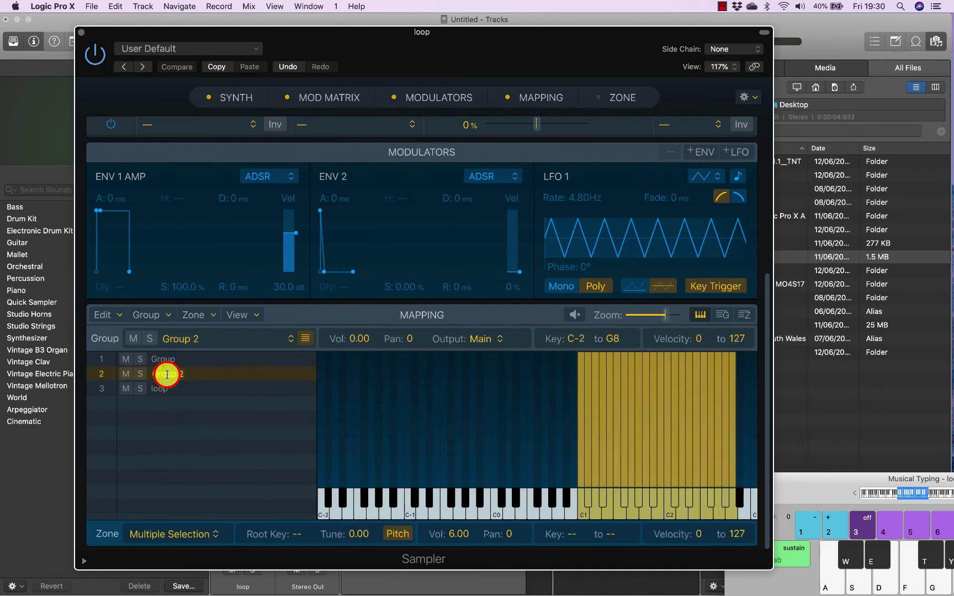
type("Filter")
key("Return")
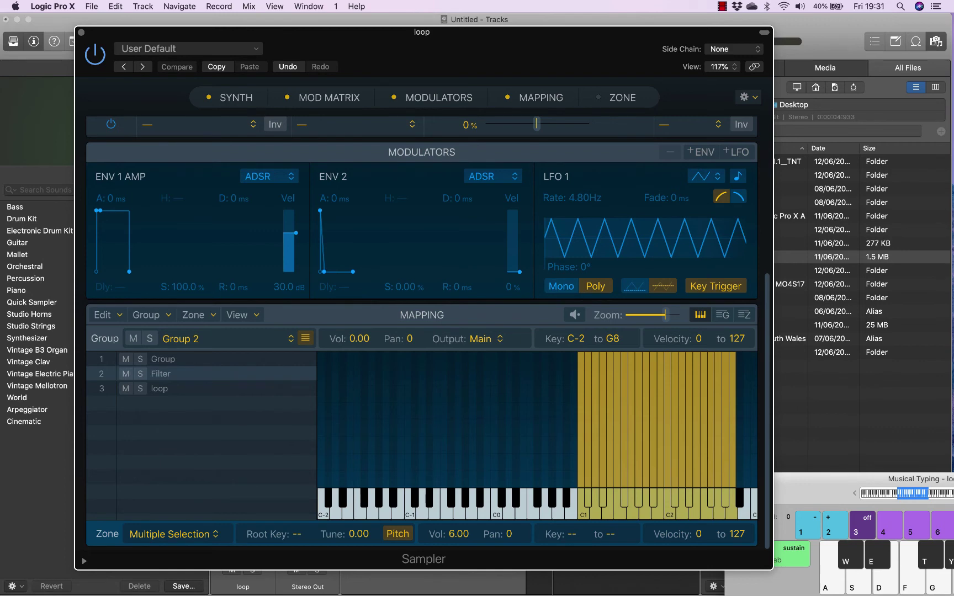
- Compare the zones mapped in the Group, Filter and loop groups
left_click(163, 388)
left_click(163, 374)
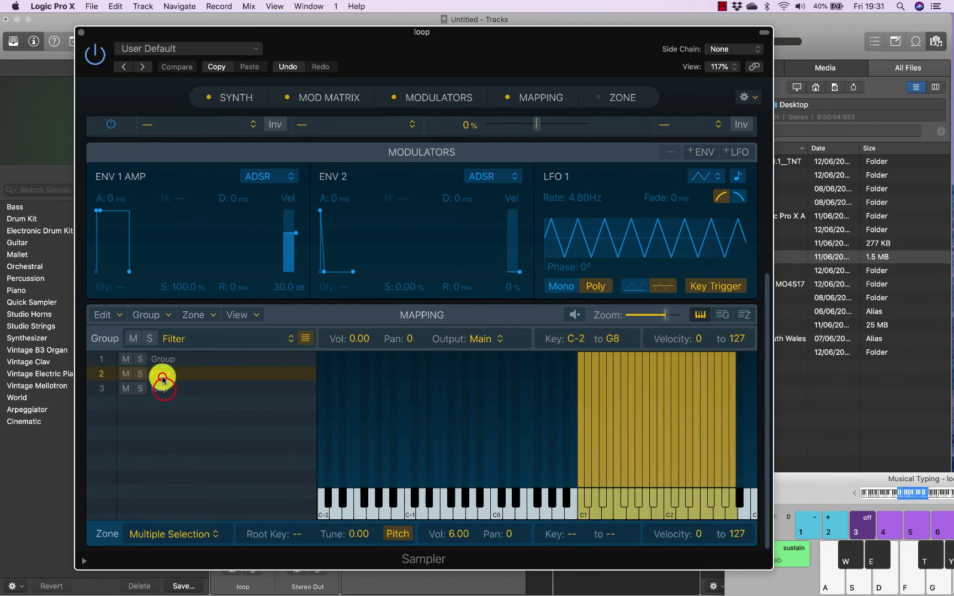
left_click(160, 360)
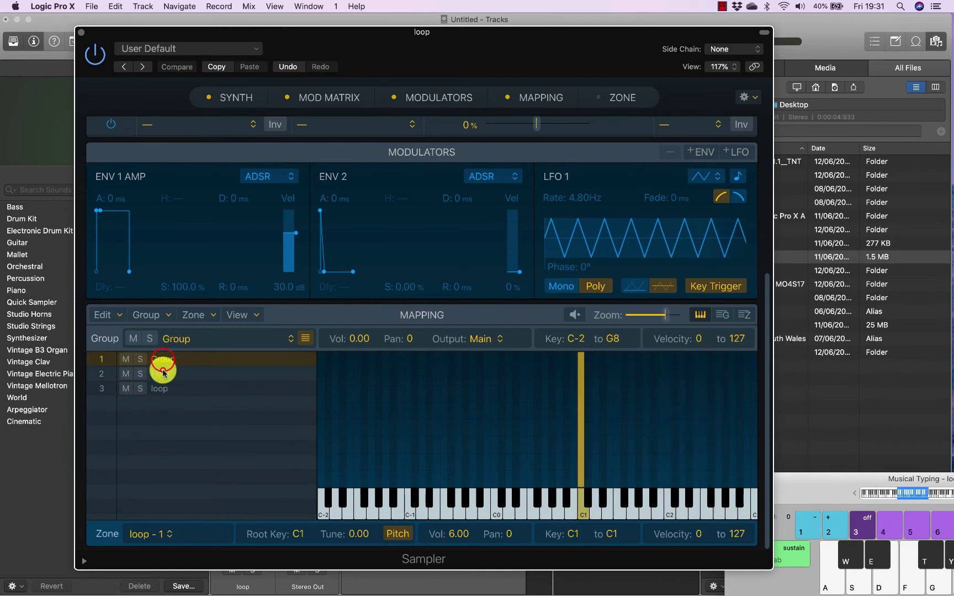
left_click(162, 372)
left_click(163, 388)
left_click(162, 374)
left_click(161, 360)
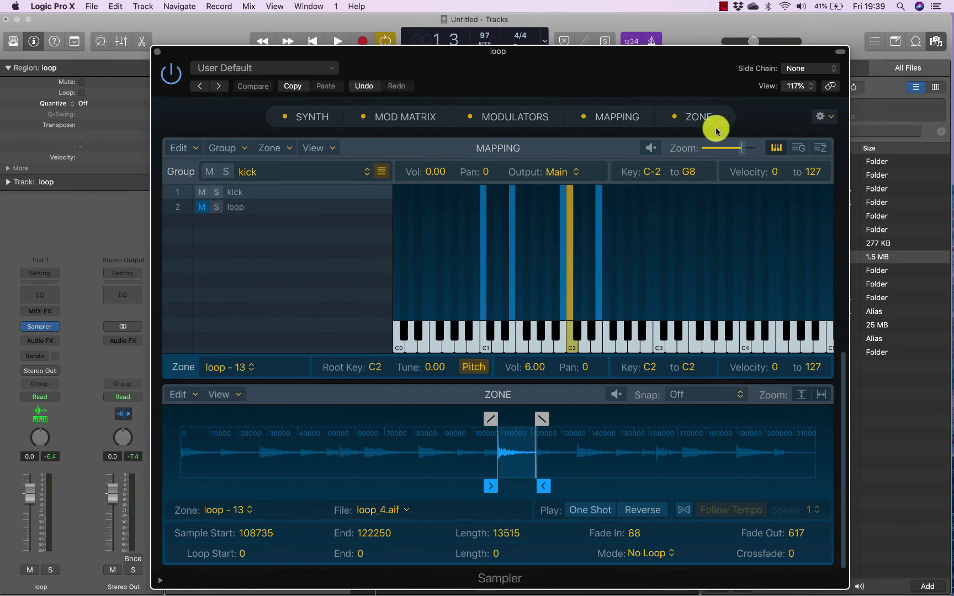
- Review the kick and loop groups' zones, then create a new group and name it kick
left_click(249, 206)
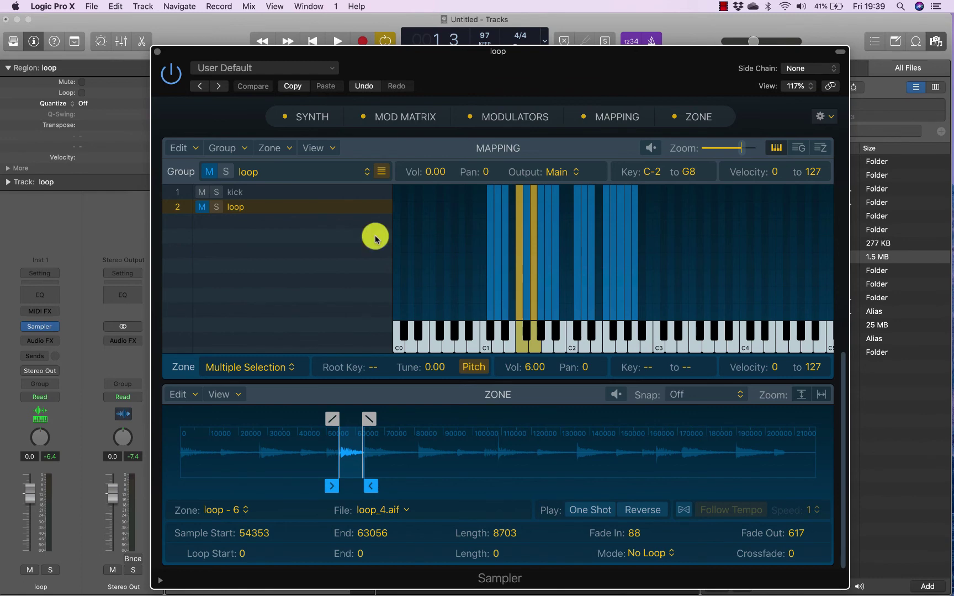
left_click(249, 192)
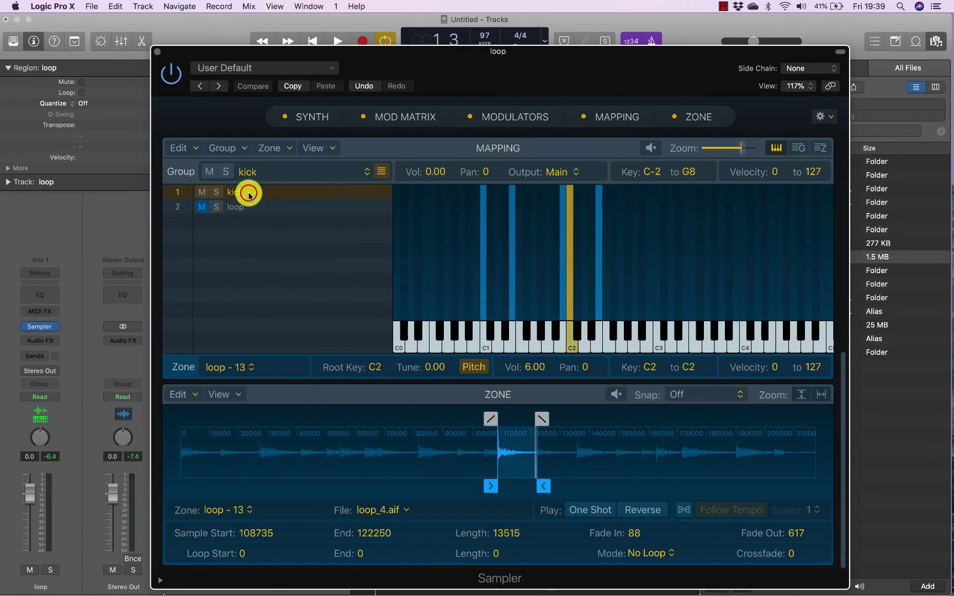
left_click(249, 205)
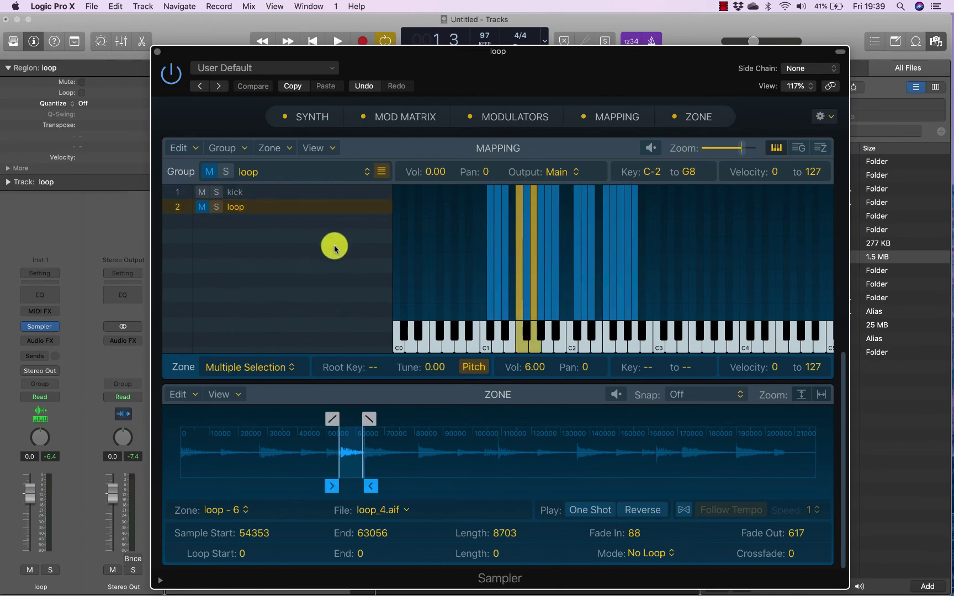
left_click(242, 149)
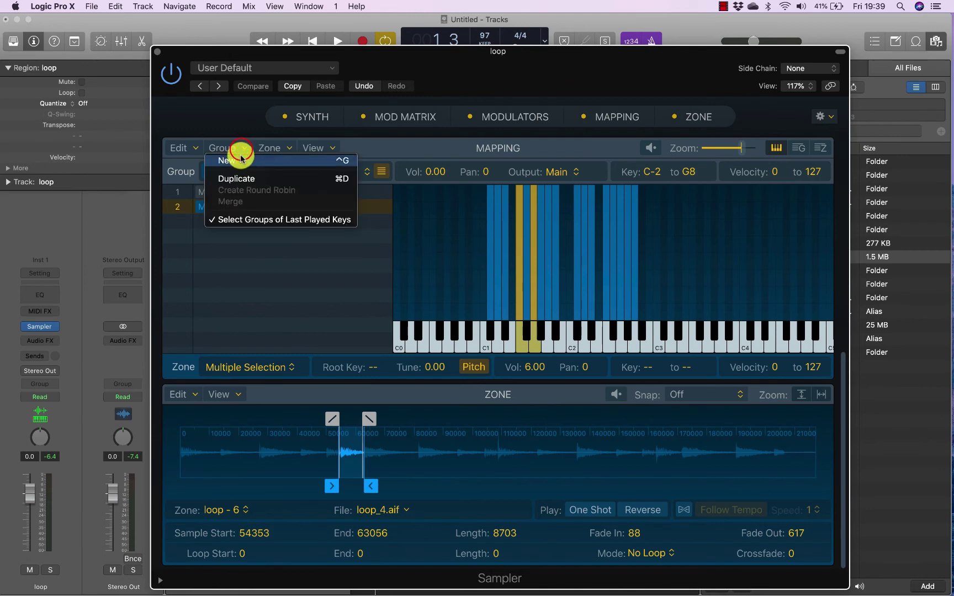
left_click(241, 159)
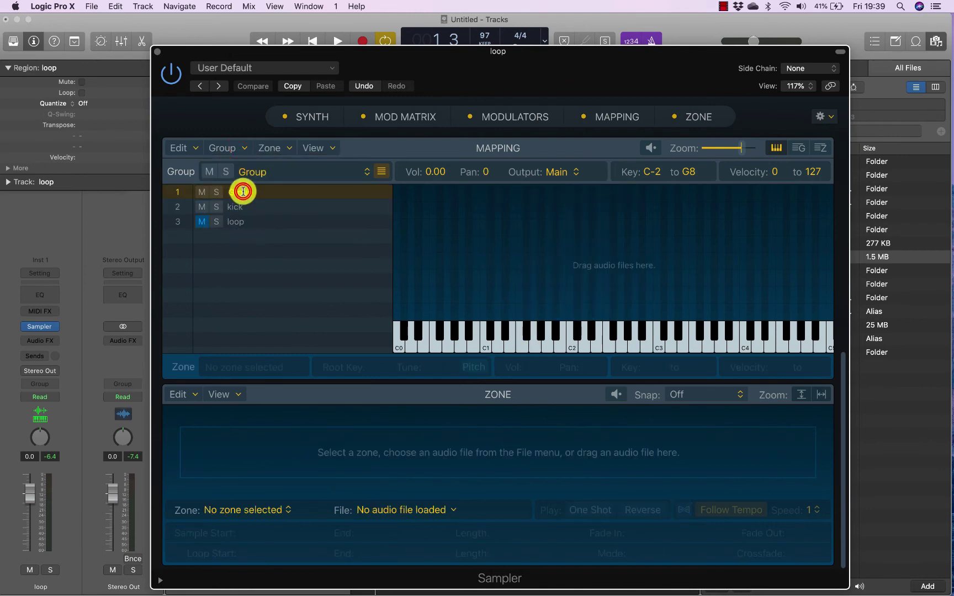
double_click(242, 192)
type("kick")
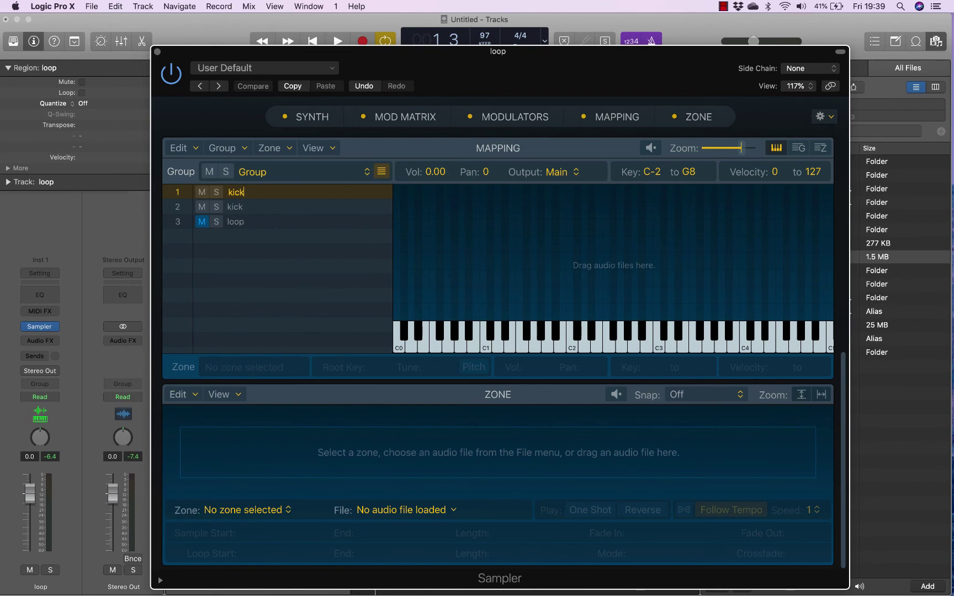
- Add the loop group's two selected zones to the new kick group and check both kick groups' zones
left_click(232, 221)
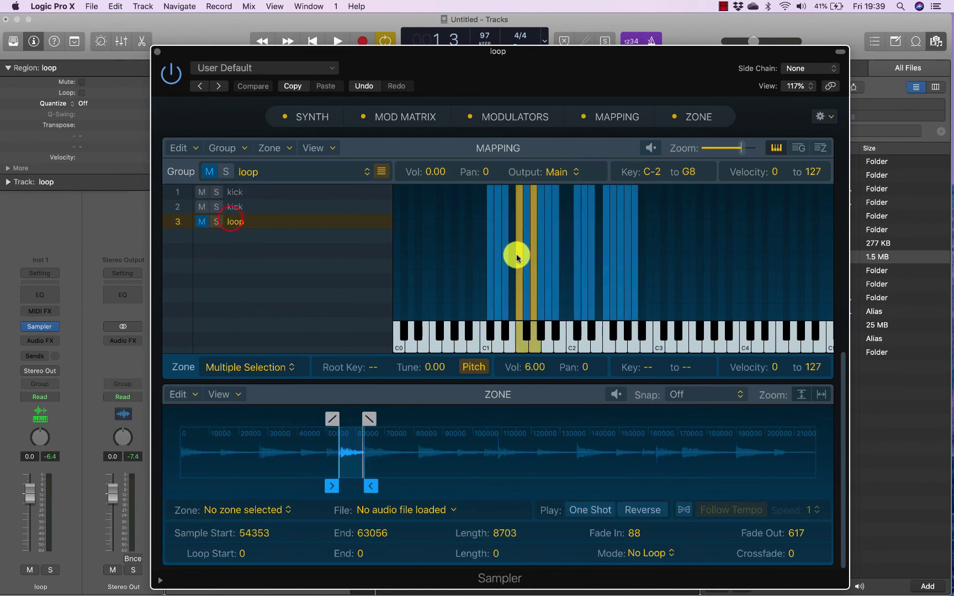
left_click(264, 203)
left_click(251, 192)
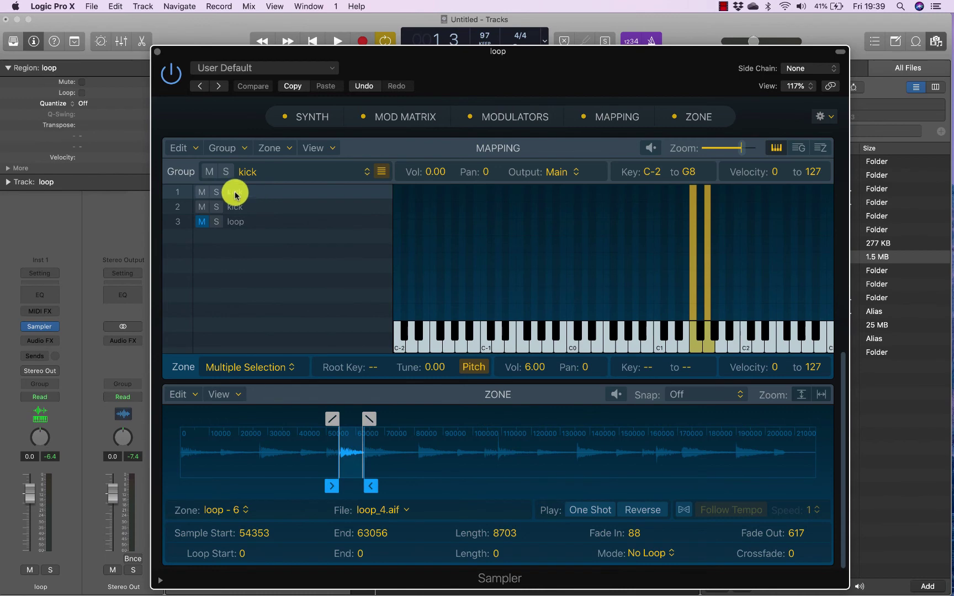
left_click(246, 206)
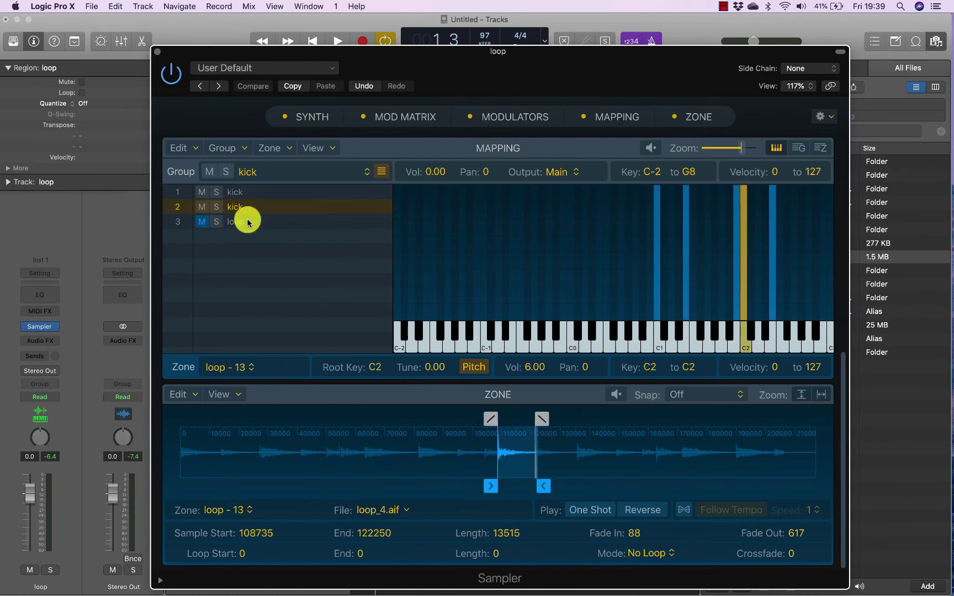
- Compare the zones mapped in the second kick group with those in the loop group
left_click(247, 221)
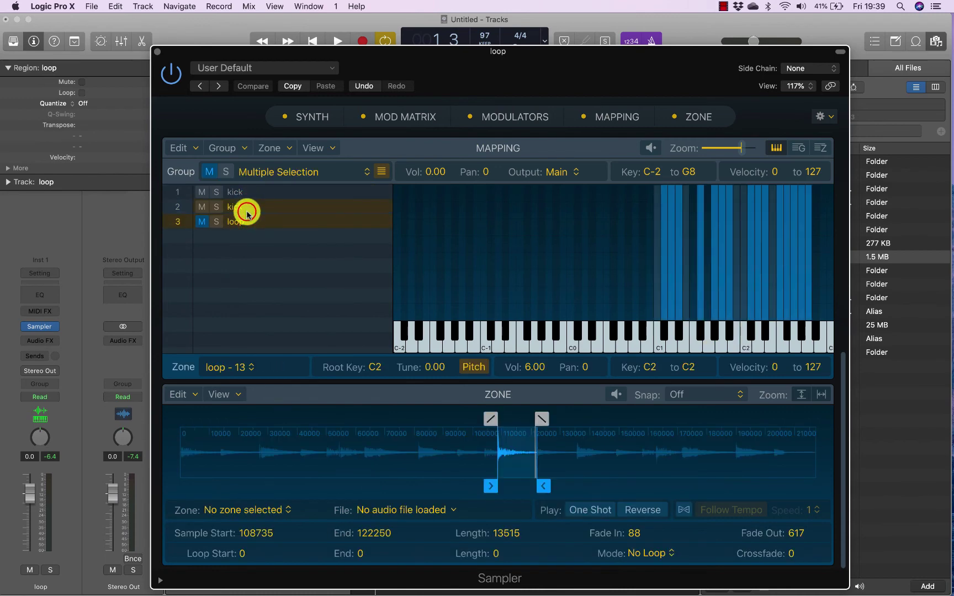
left_click(247, 234)
left_click(245, 222)
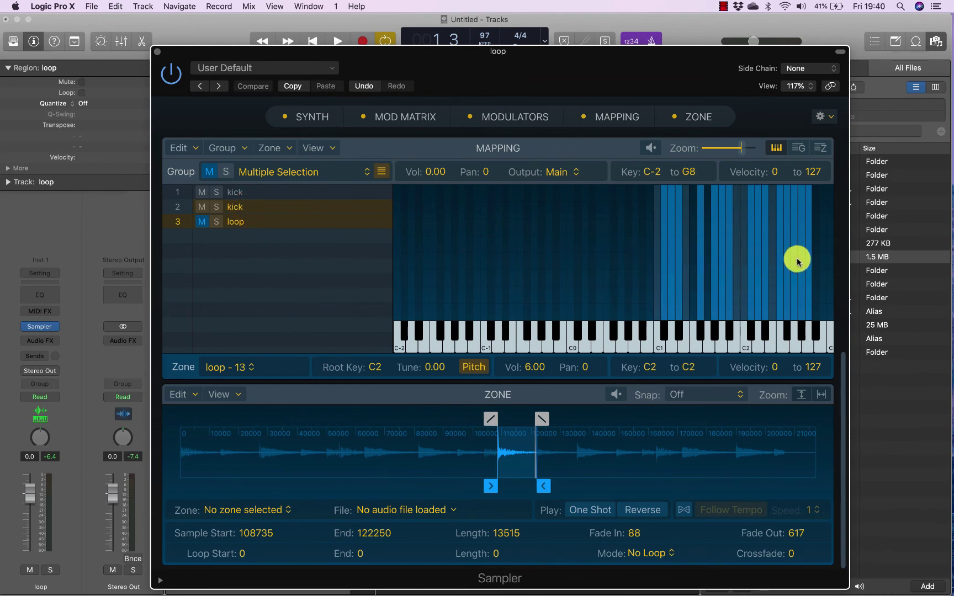
left_click(247, 208)
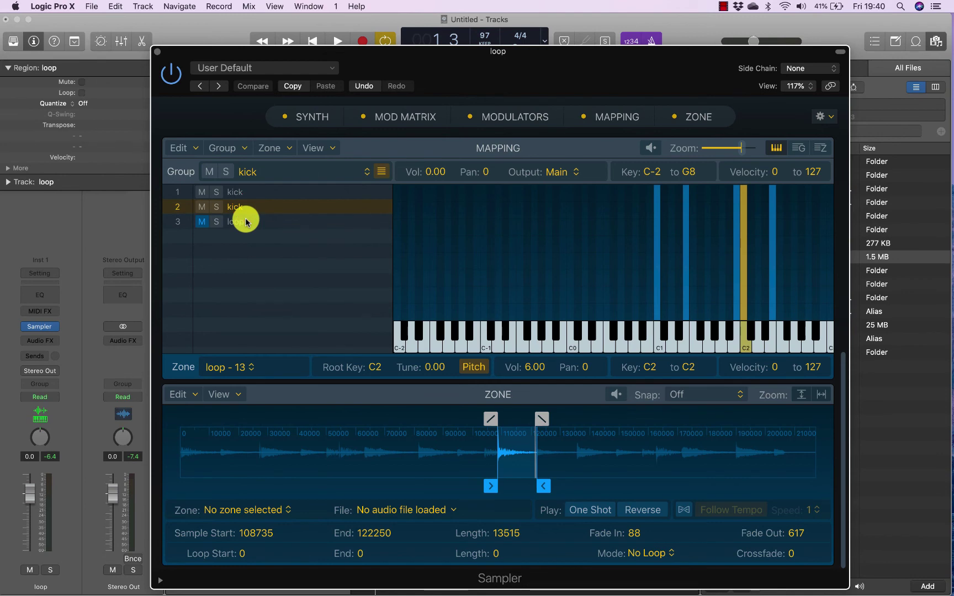
- Move both zones of the first kick group into the loop group
left_click(251, 192)
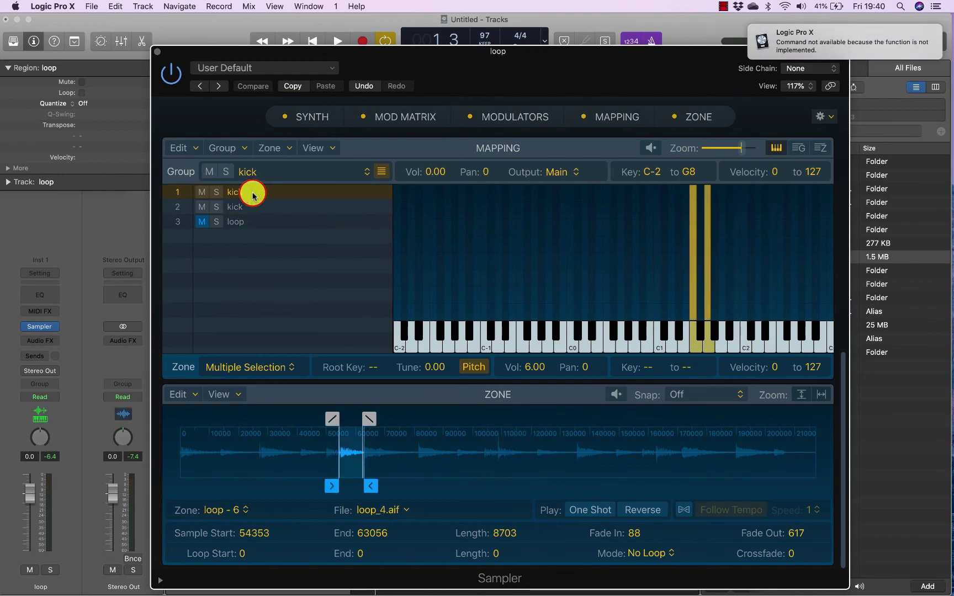
left_click(737, 271)
left_click(698, 256)
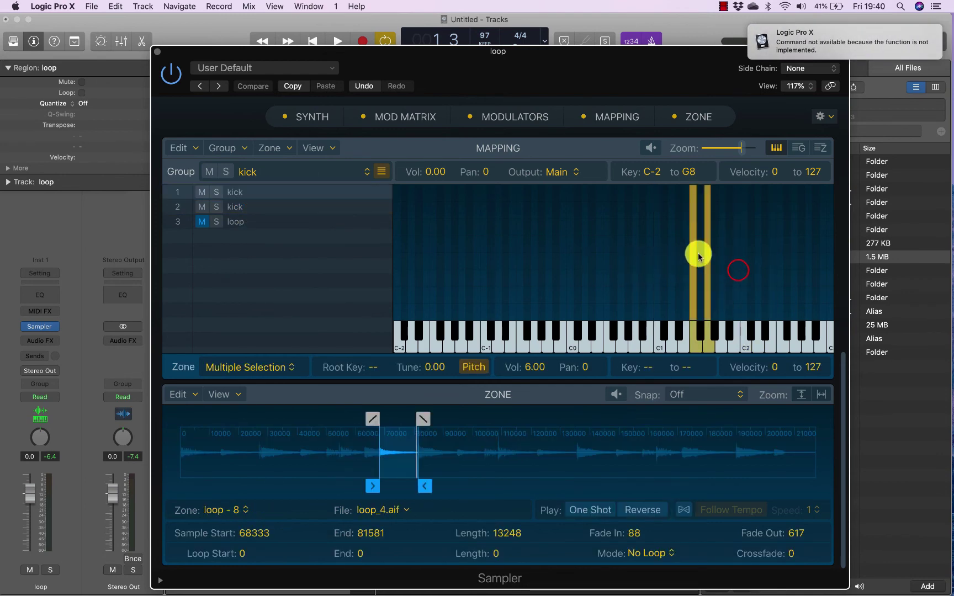
left_click_drag(699, 256, 272, 221)
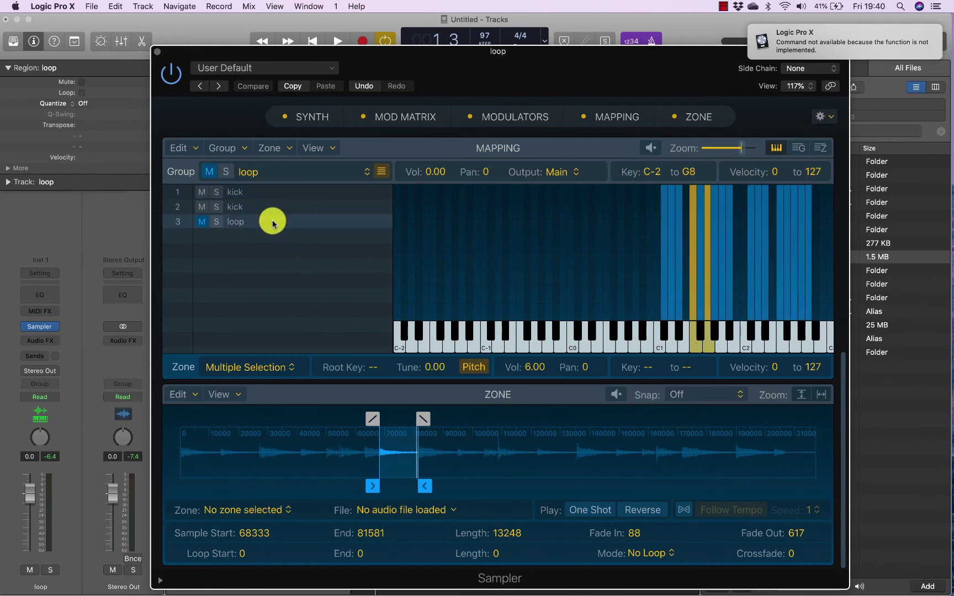
- Delete the empty first kick group from the group list
left_click(244, 194)
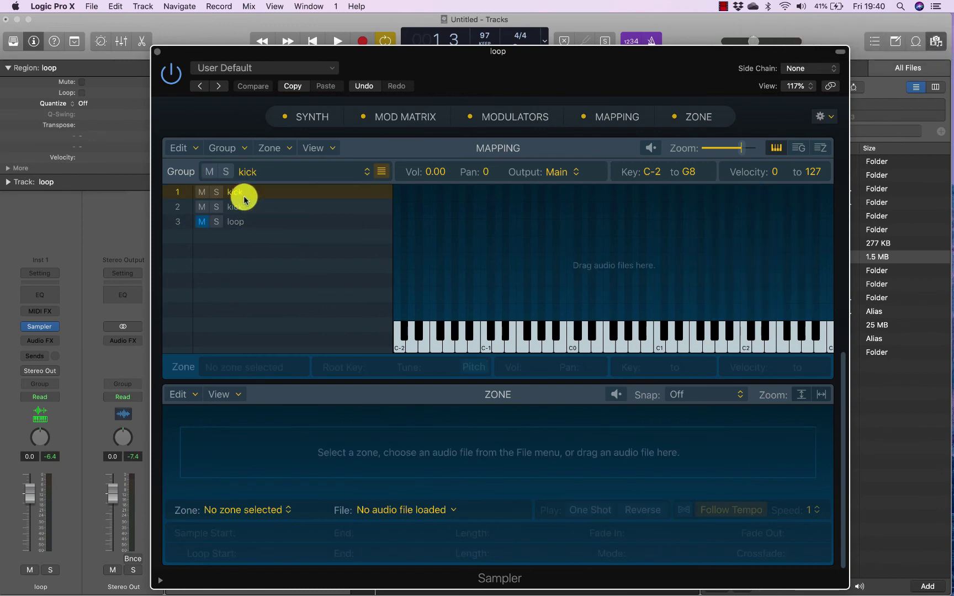
left_click(241, 195)
key("Delete")
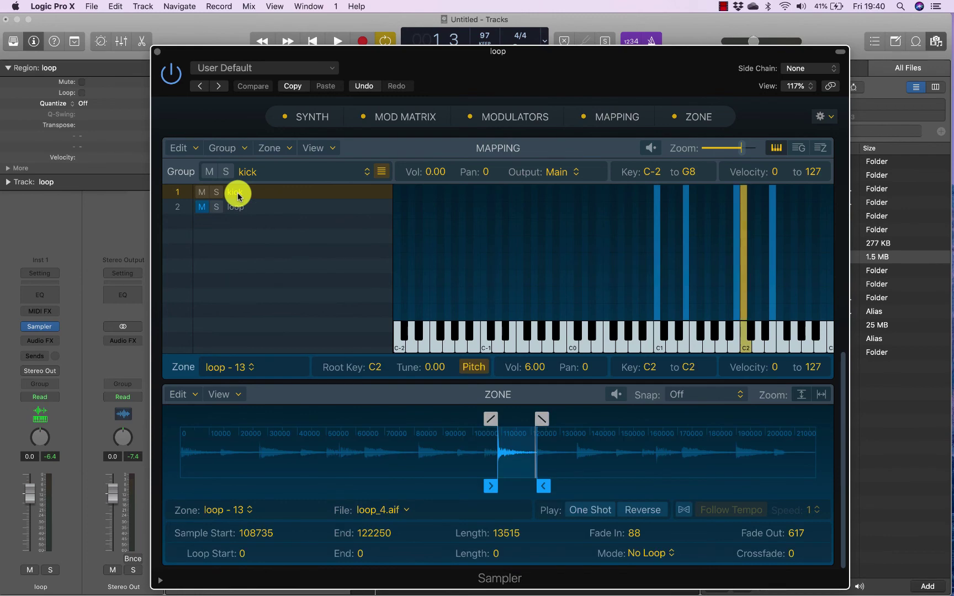
- Check the zones of the remaining kick and loop groups, individually and together
left_click(243, 208)
left_click(243, 192, "shift")
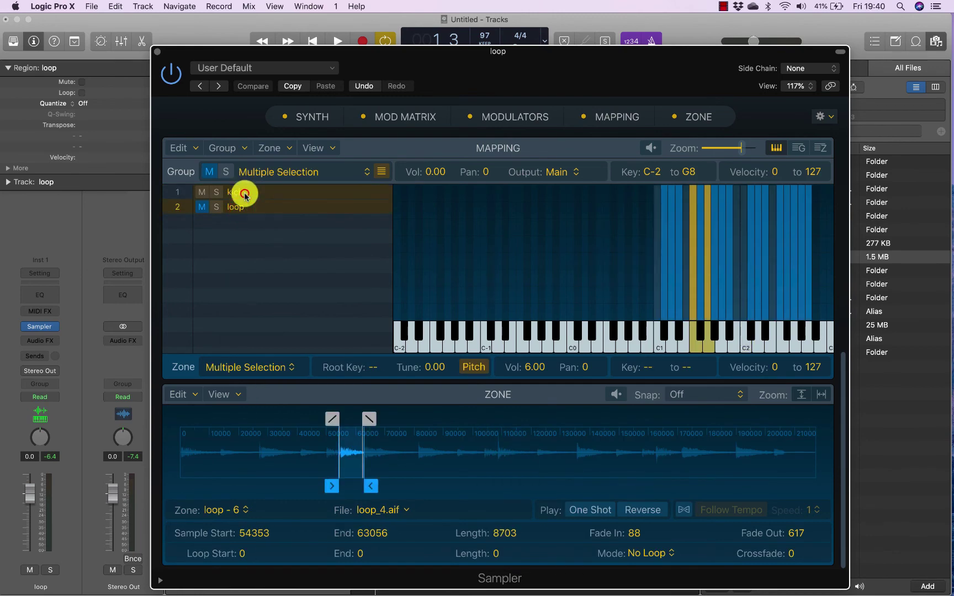
left_click(561, 267)
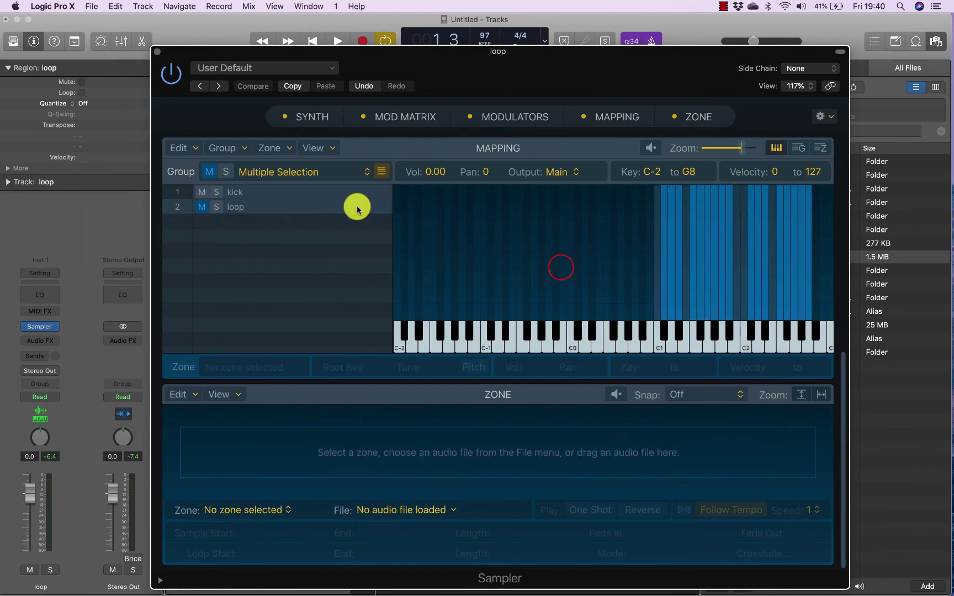
left_click(226, 207)
left_click(240, 209)
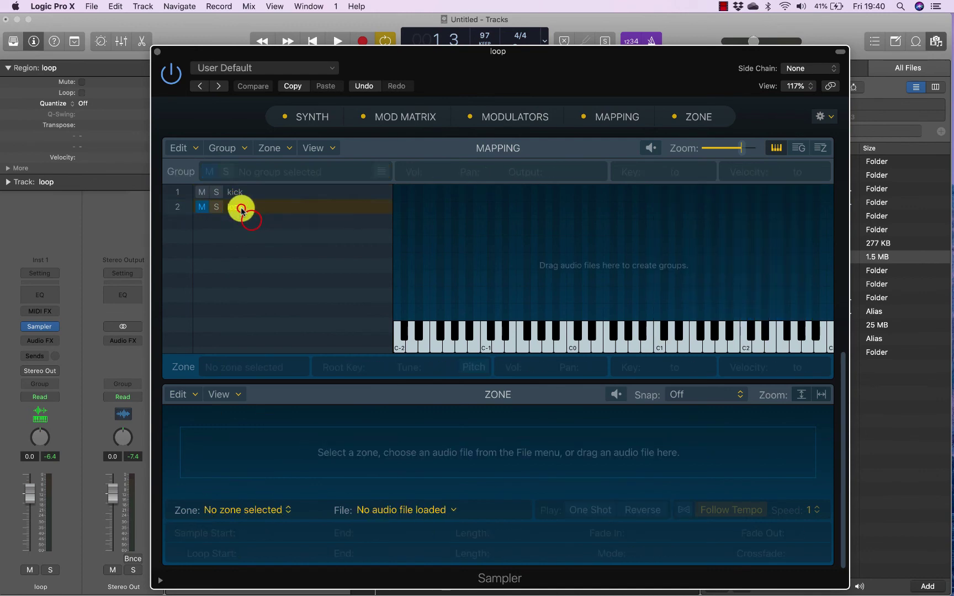
left_click(241, 209)
left_click(240, 193, "shift")
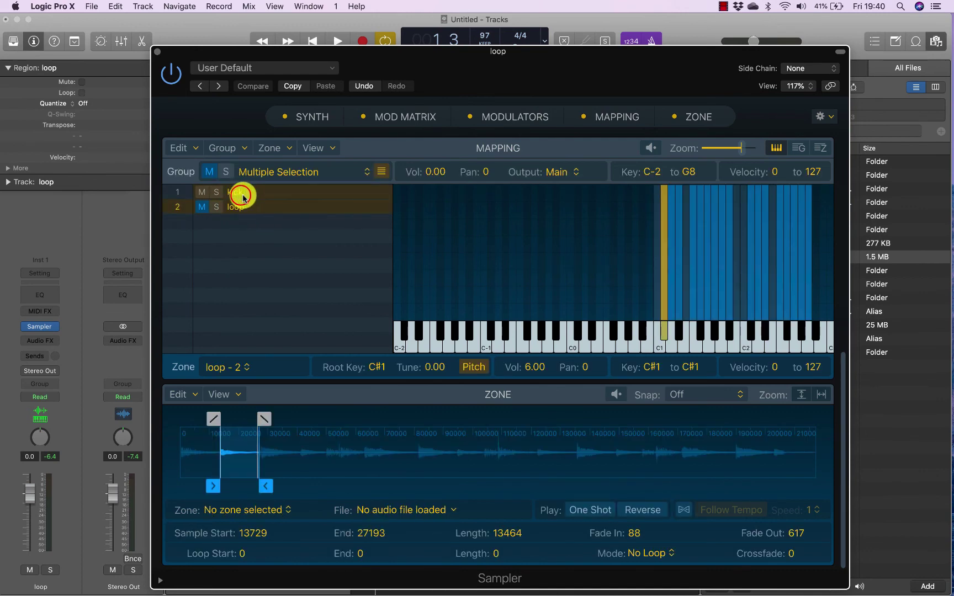
left_click(242, 209)
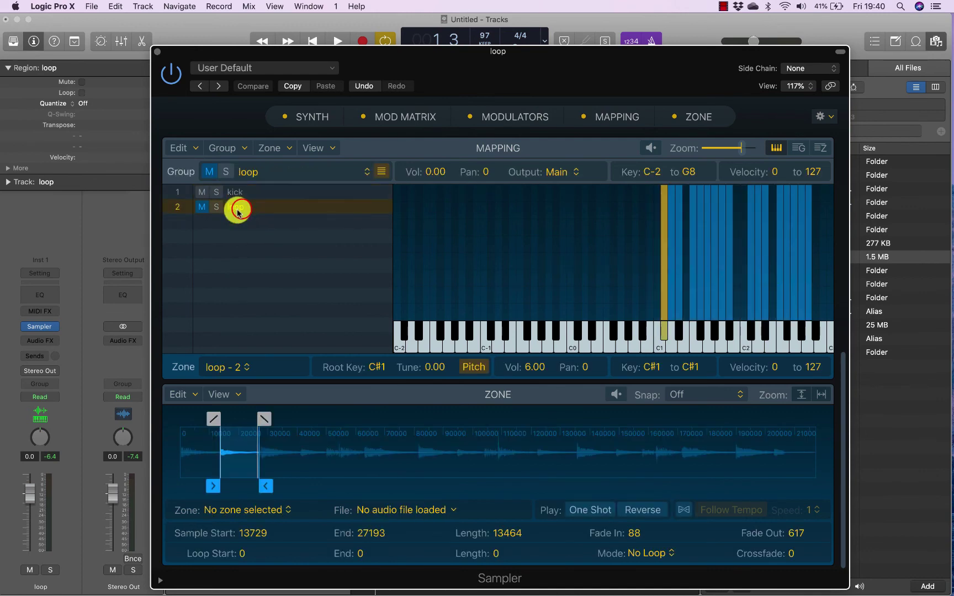
left_click(257, 193)
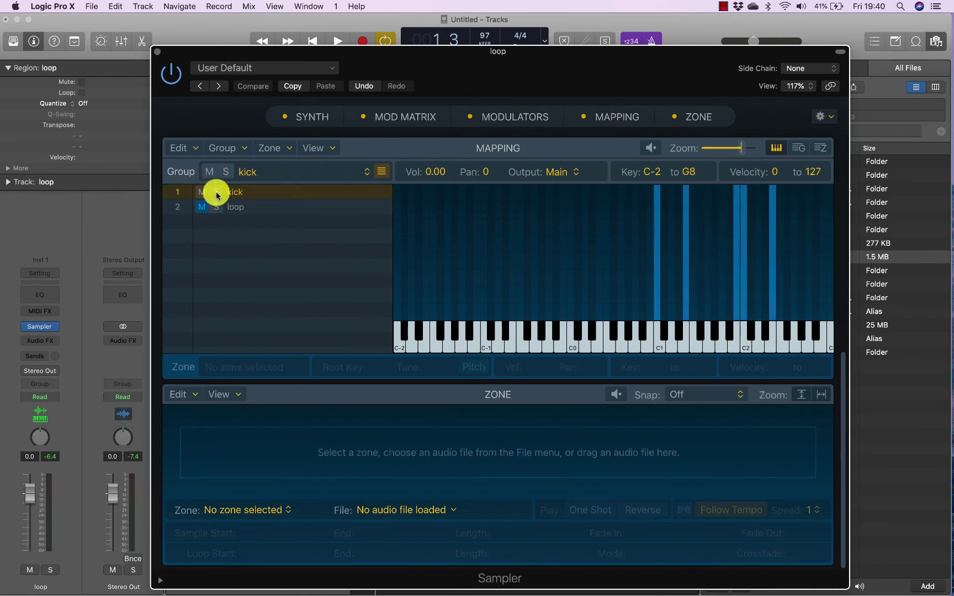
- Solo the kick group and play the region briefly to hear only the kick slices
left_click(744, 41)
key("space")
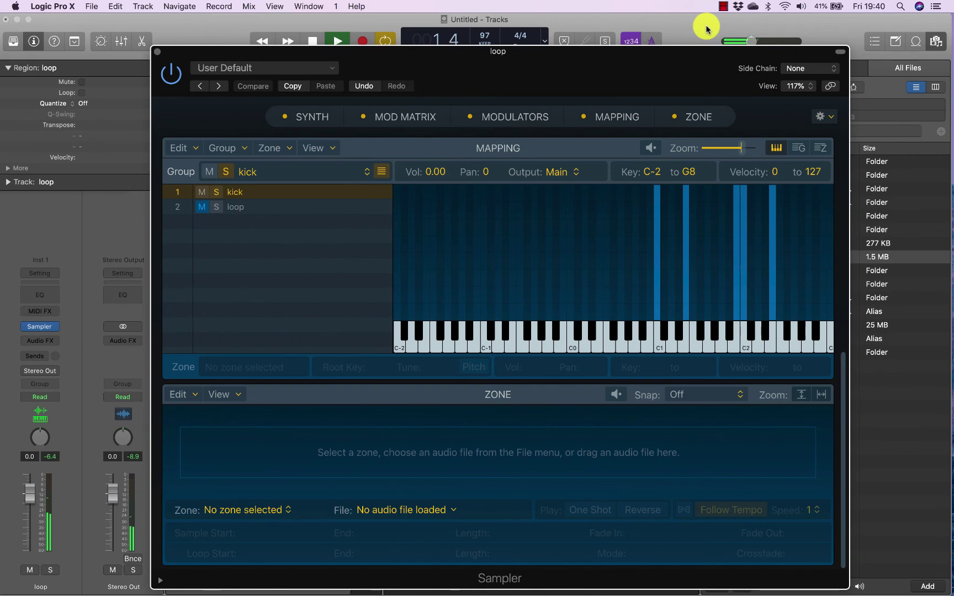
key("space")
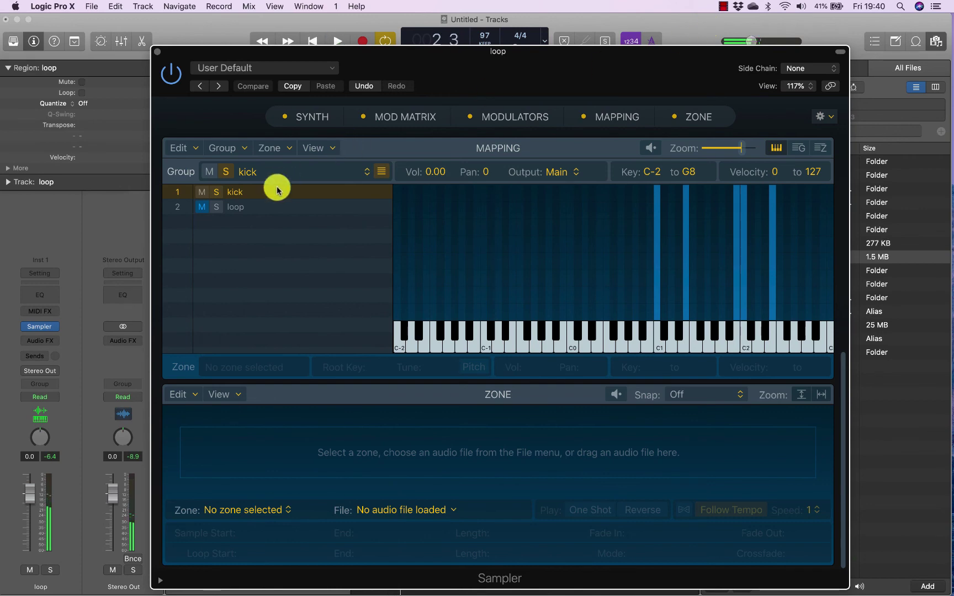
- Switch the solo from the kick group to the unmuted loop group and audition its slices
left_click(252, 207)
left_click(214, 191)
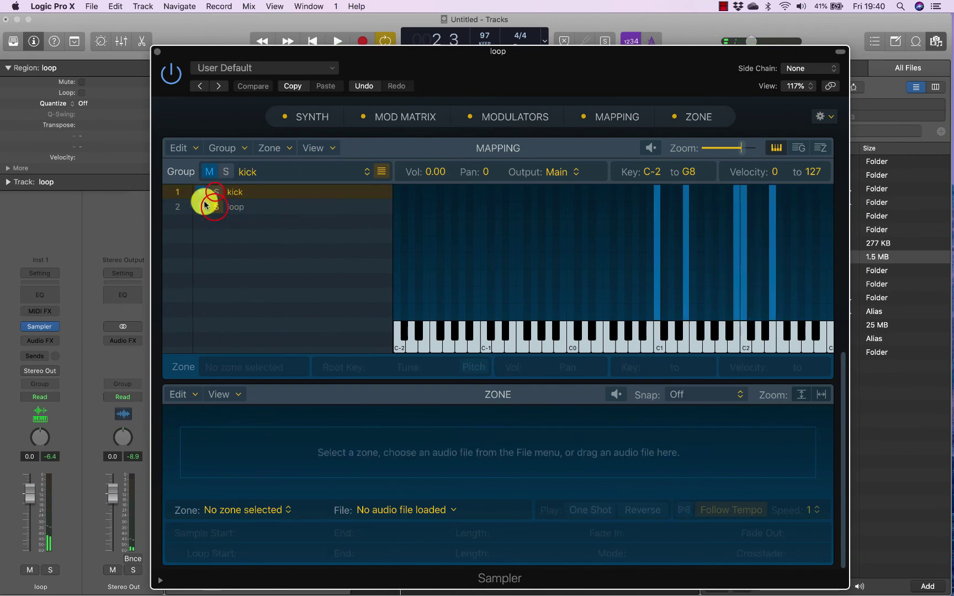
left_click(200, 207)
left_click(217, 209)
key("space")
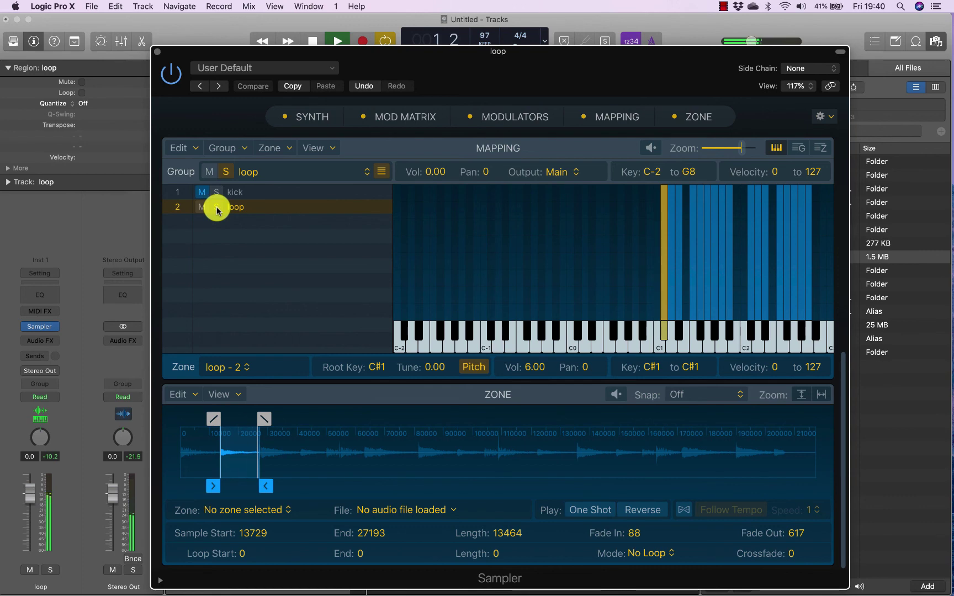
left_click(625, 268)
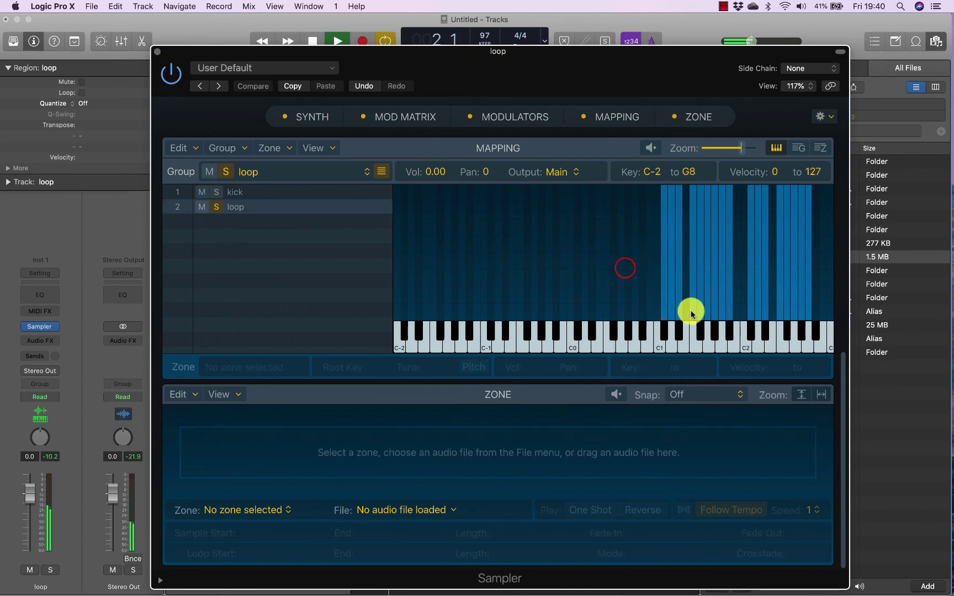
key("space")
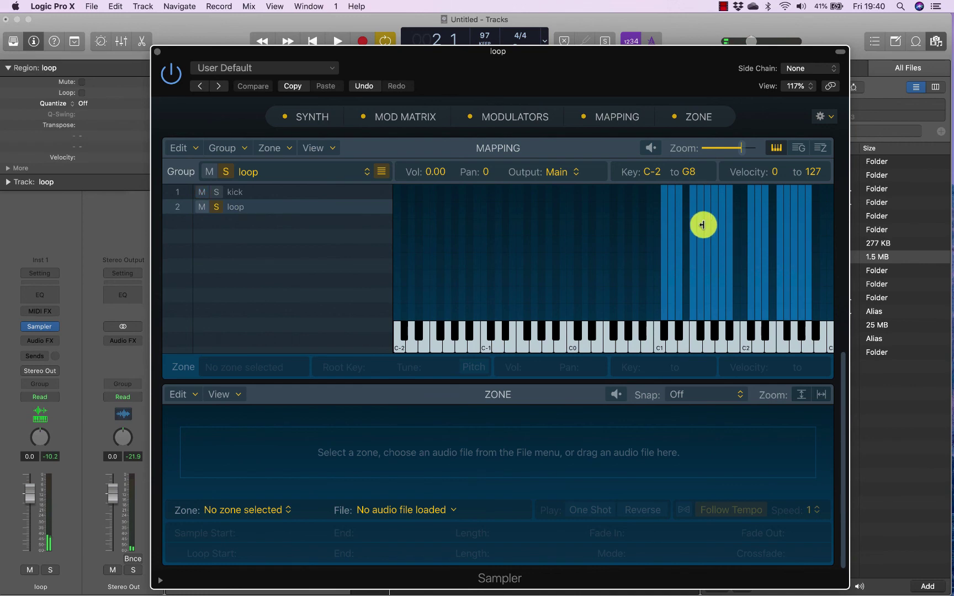
- Mute the kick group and check the Output setting of the kick and loop groups
left_click(288, 191)
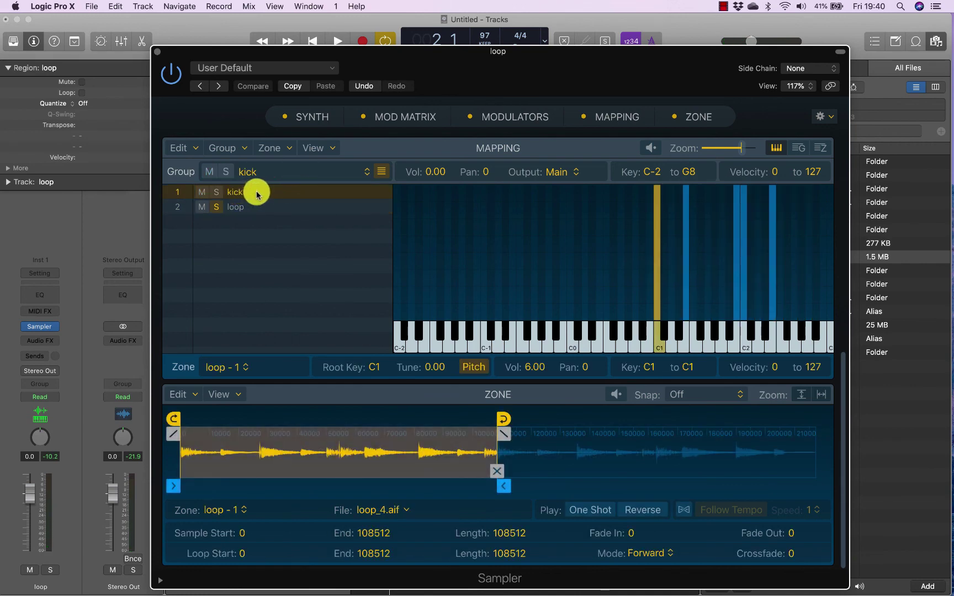
left_click(202, 192)
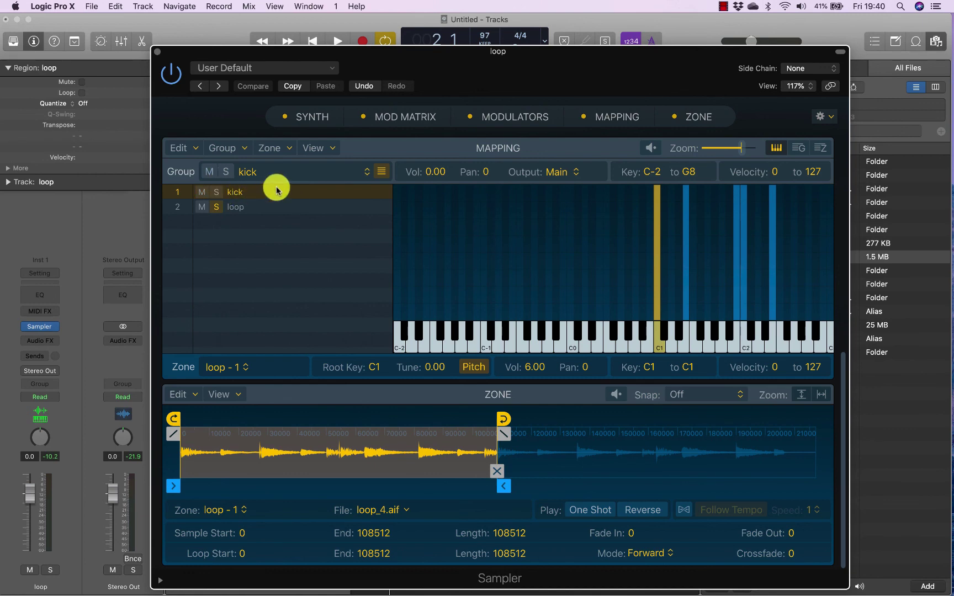
left_click(559, 173)
left_click(560, 175)
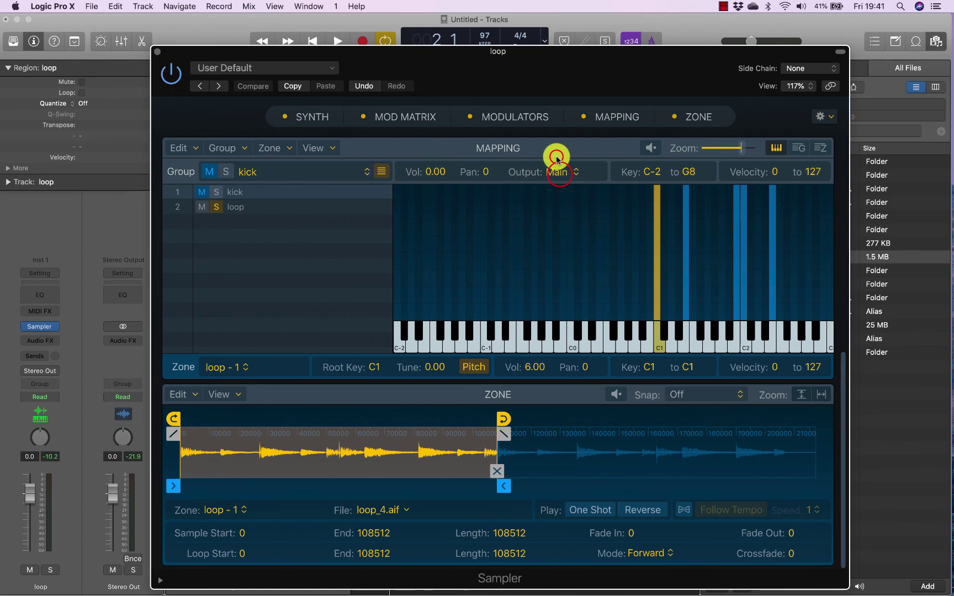
left_click(240, 207)
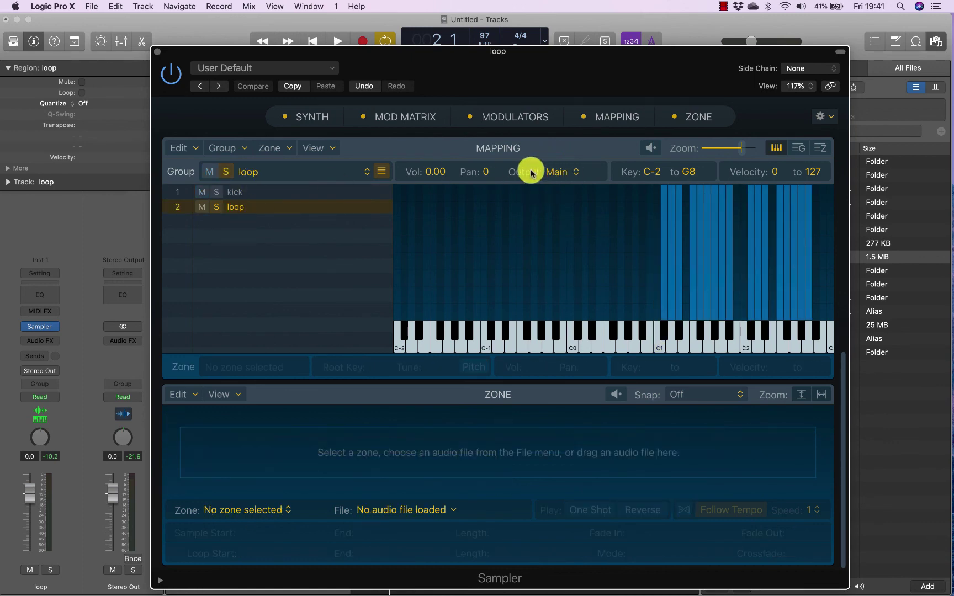
left_click(271, 190)
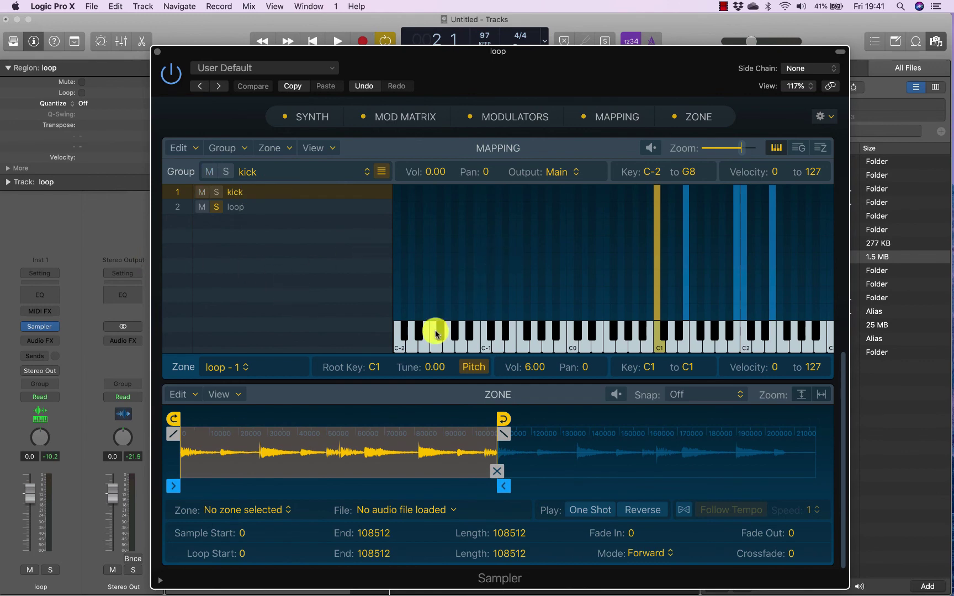
- Replace the track's stereo Sampler instrument with the Multi-Output version of Sampler (Multi-Sample)
left_click(100, 372)
mouse_move(40, 331)
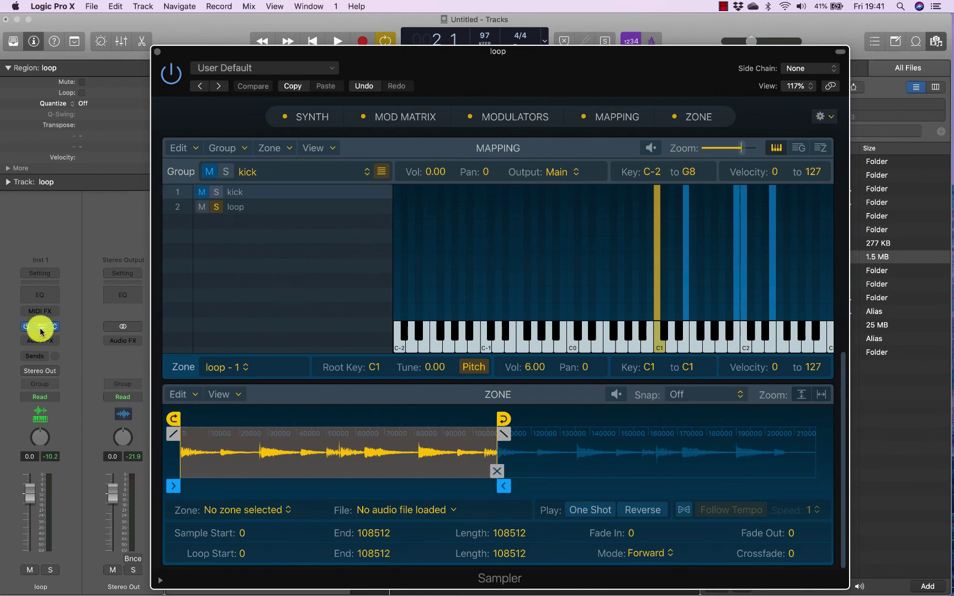
left_click(31, 42)
left_click(32, 42)
left_click(31, 42)
left_click(31, 42)
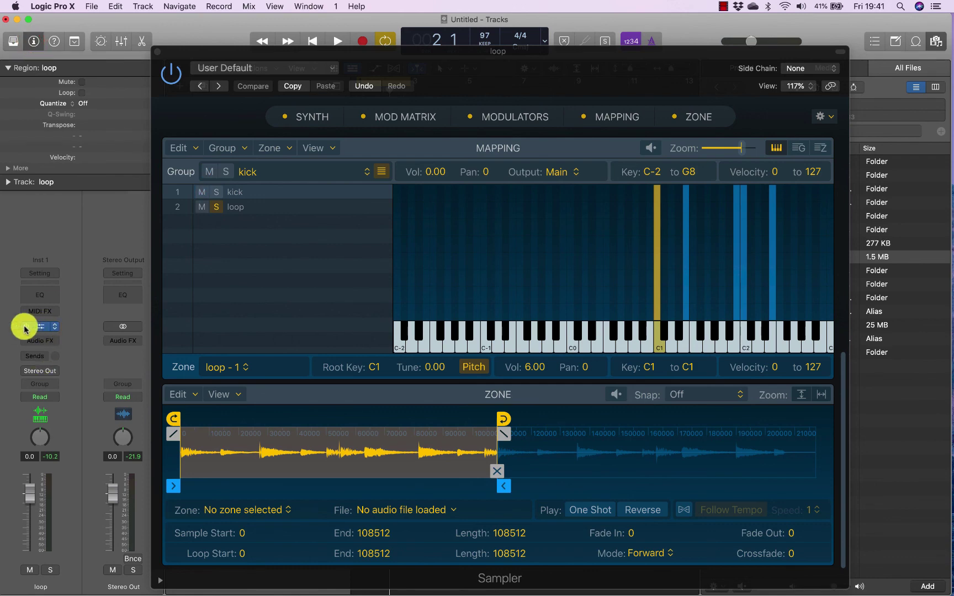
left_click(54, 327)
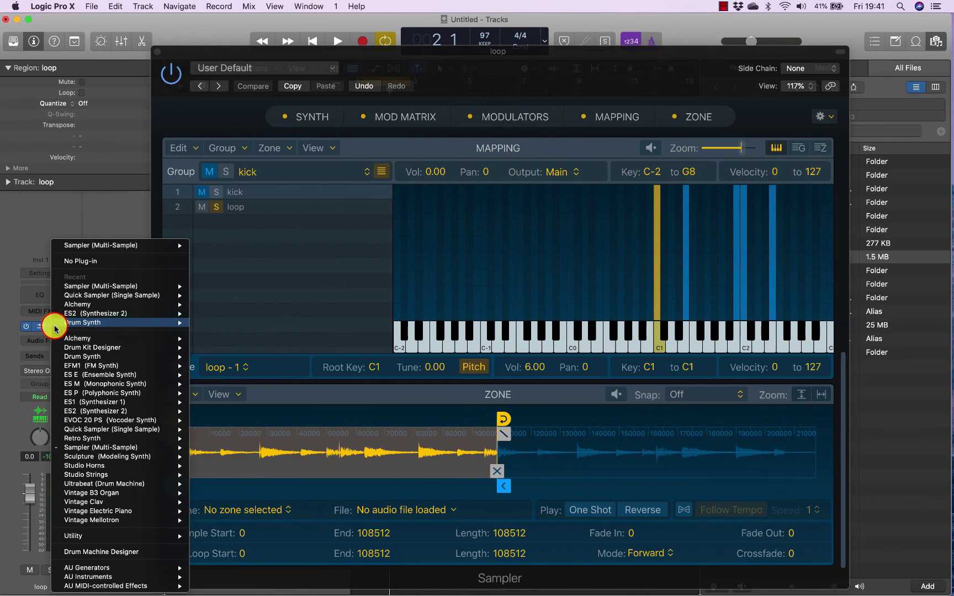
left_click(12, 295)
left_click(54, 327)
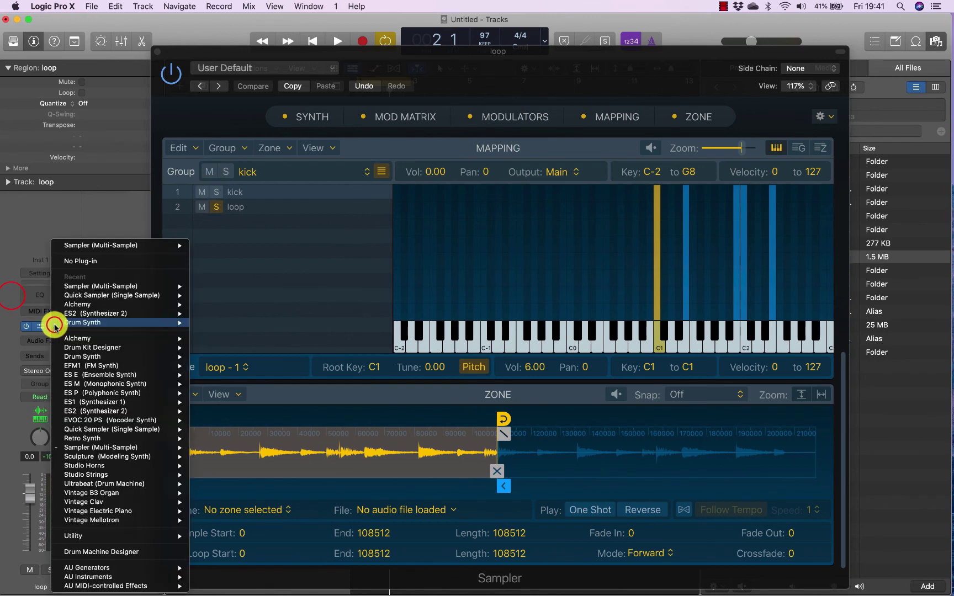
mouse_move(110, 246)
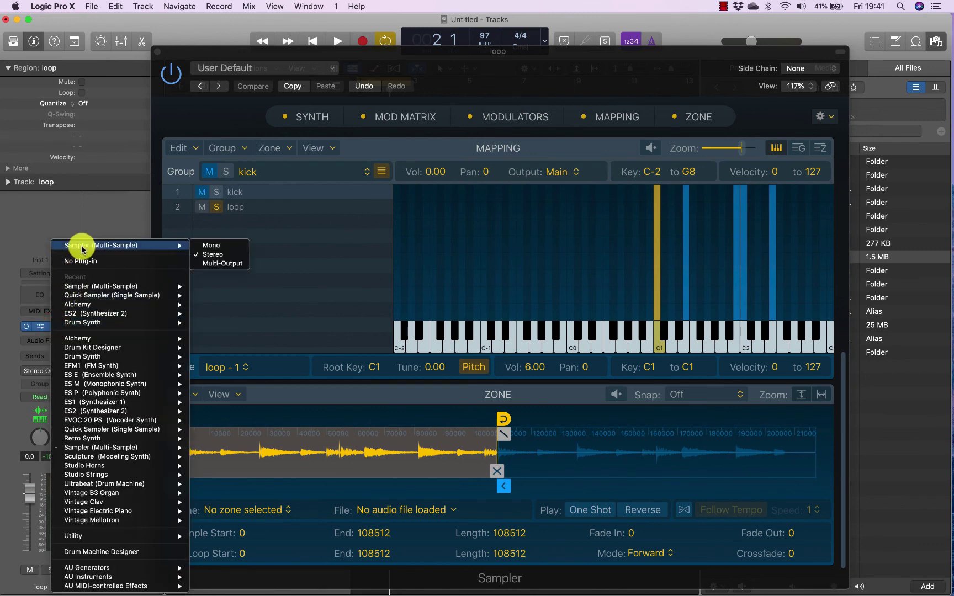
left_click(216, 264)
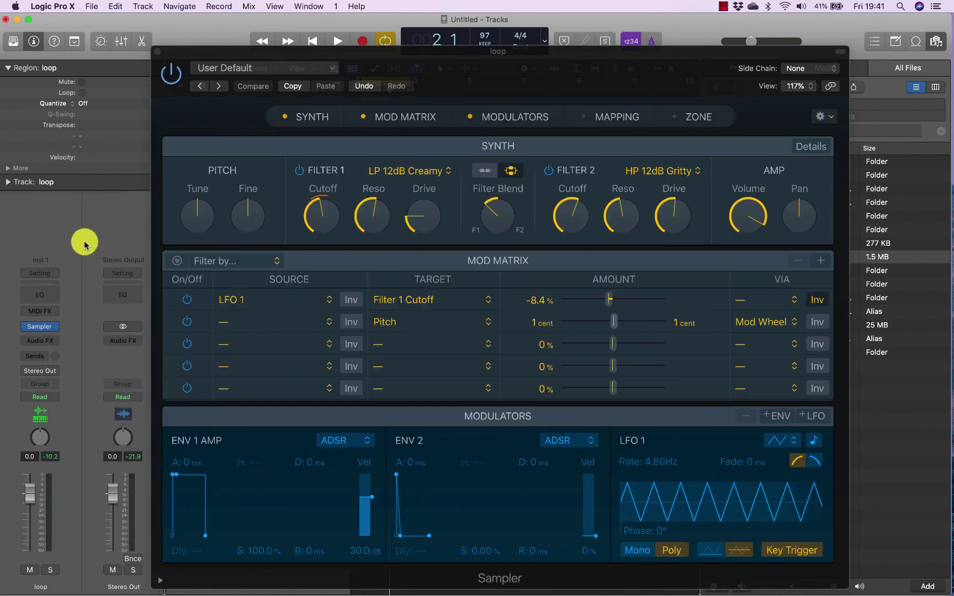
- In the mapping, route the kick group to output 3-4 and select the loop group
left_click(630, 124)
left_click(239, 381)
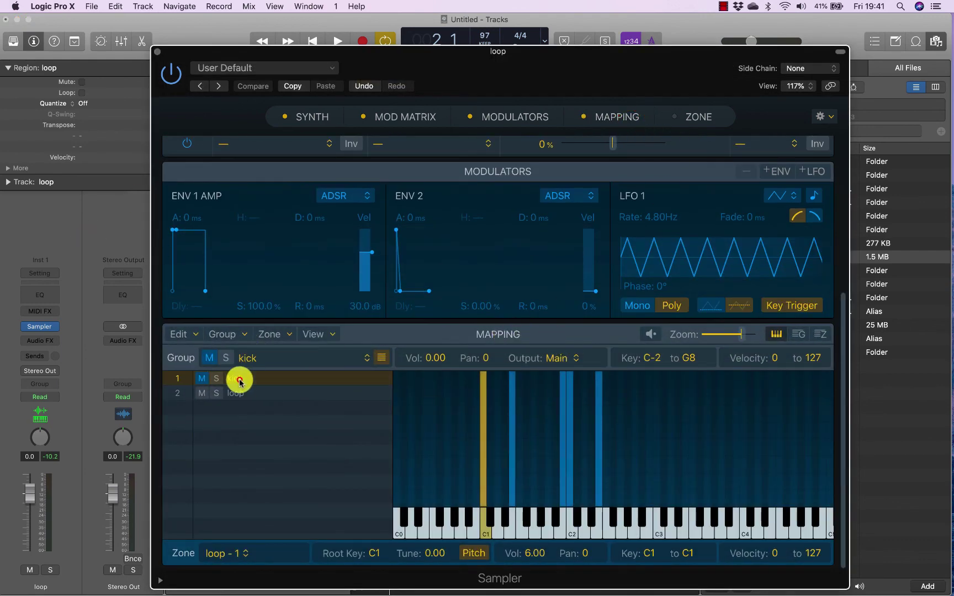
left_click(569, 360)
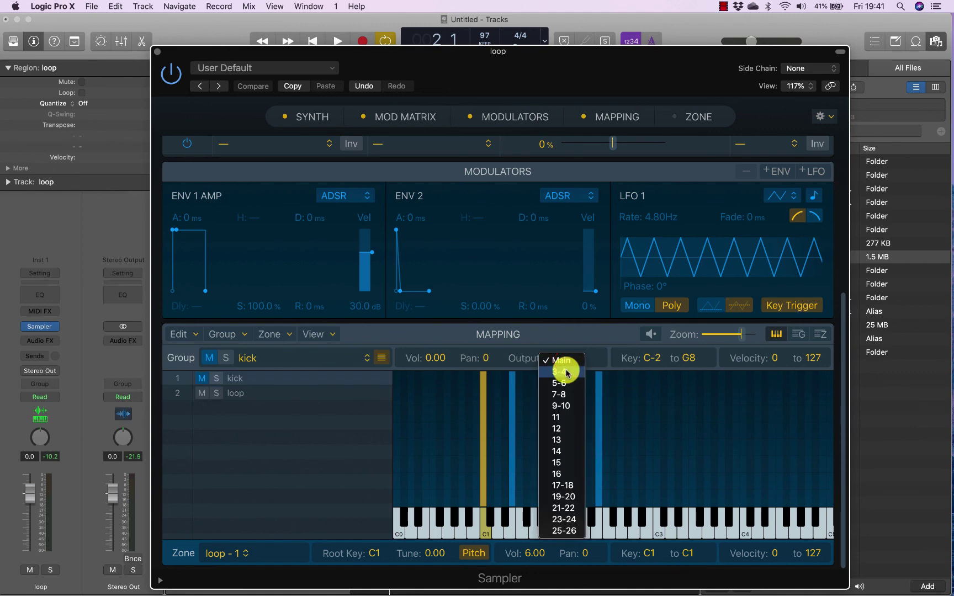
left_click(565, 376)
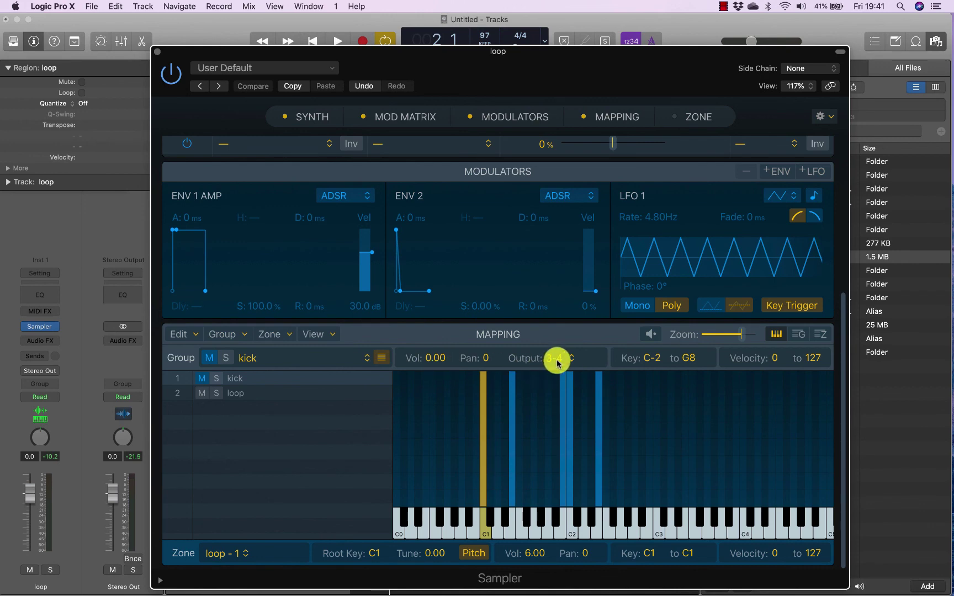
left_click(237, 393)
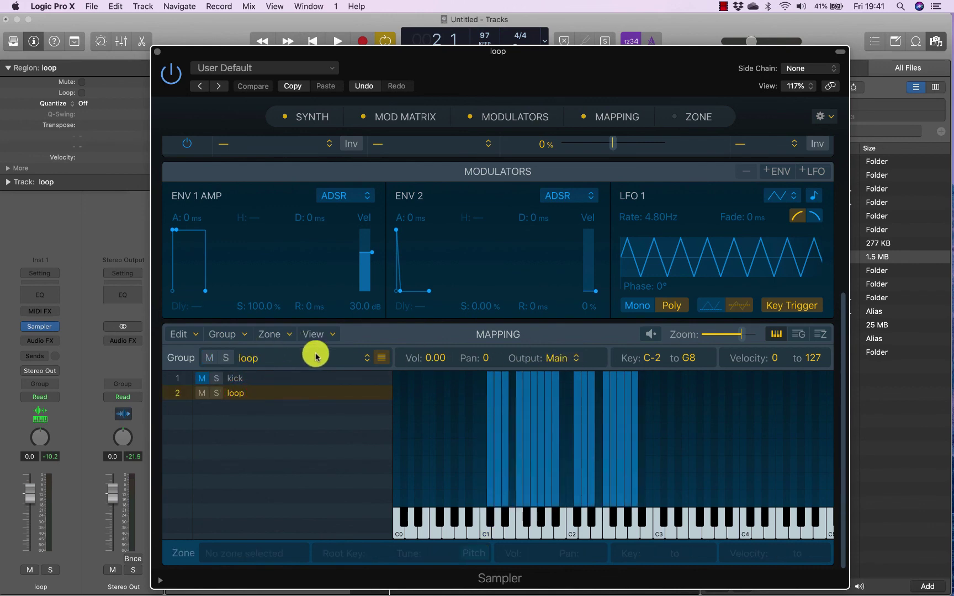
- Close the Sampler window with the kick group selected, and show the mixer with the file browser hidden
left_click(265, 379)
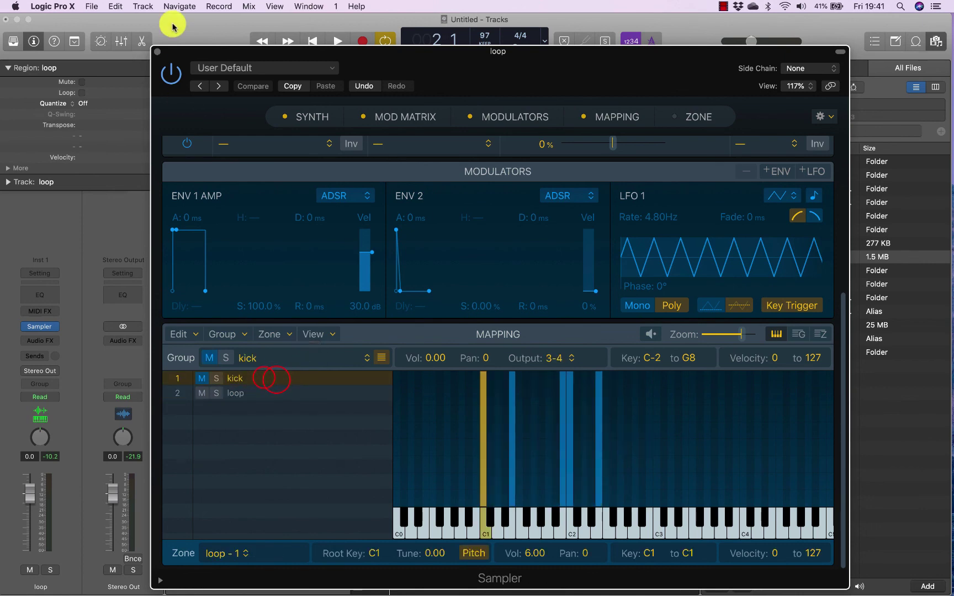
left_click(157, 51)
left_click(164, 448)
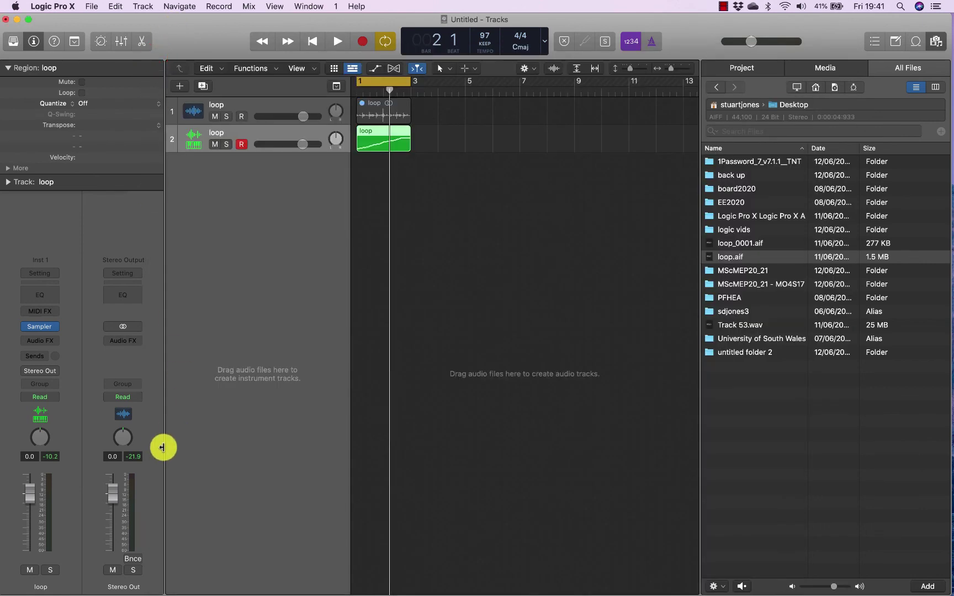
key("x")
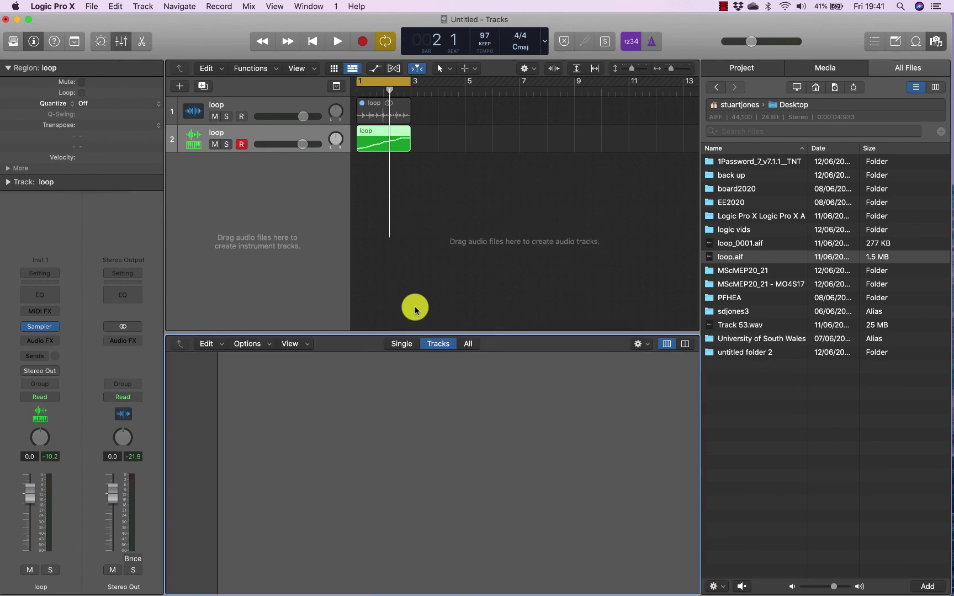
left_click(939, 42)
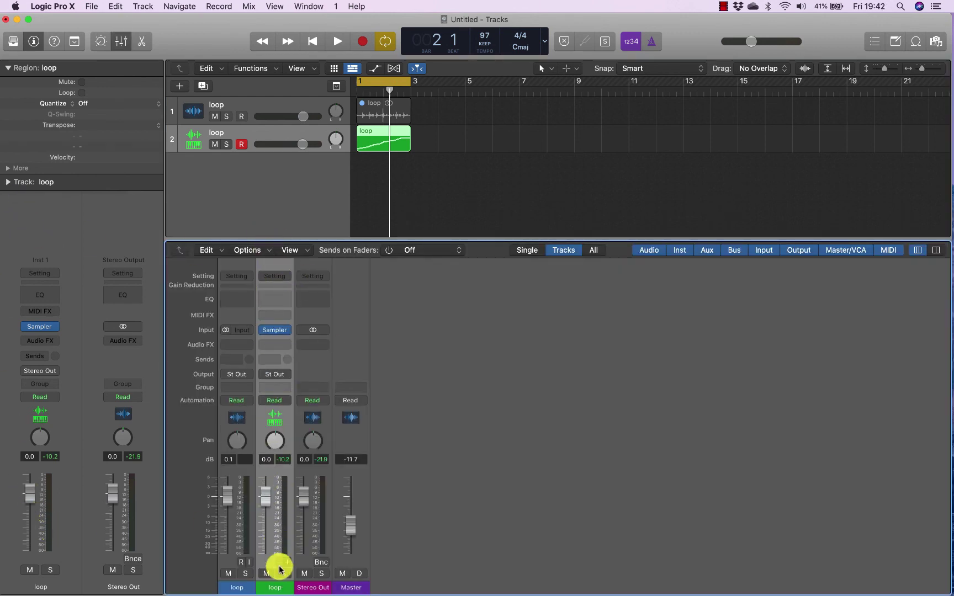
- Add an aux channel strip for the Sampler instrument's output 3-4 and check its input assignment
mouse_move(266, 339)
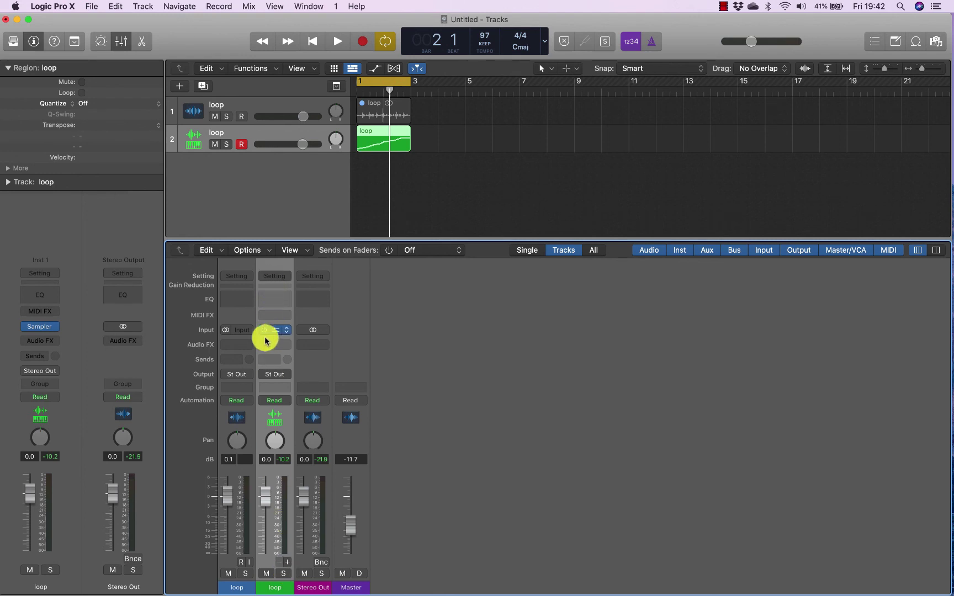
left_click(288, 563)
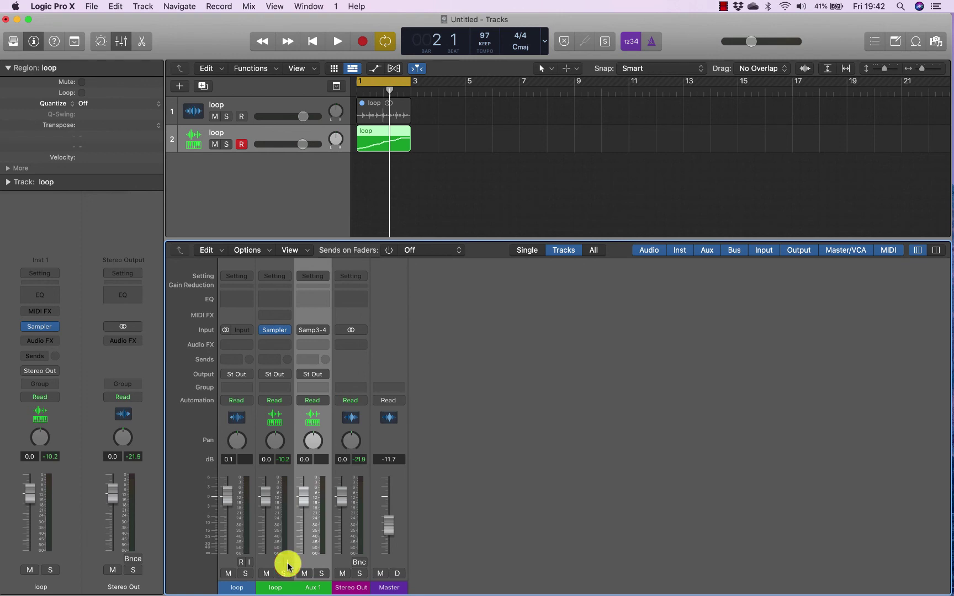
left_click(308, 331)
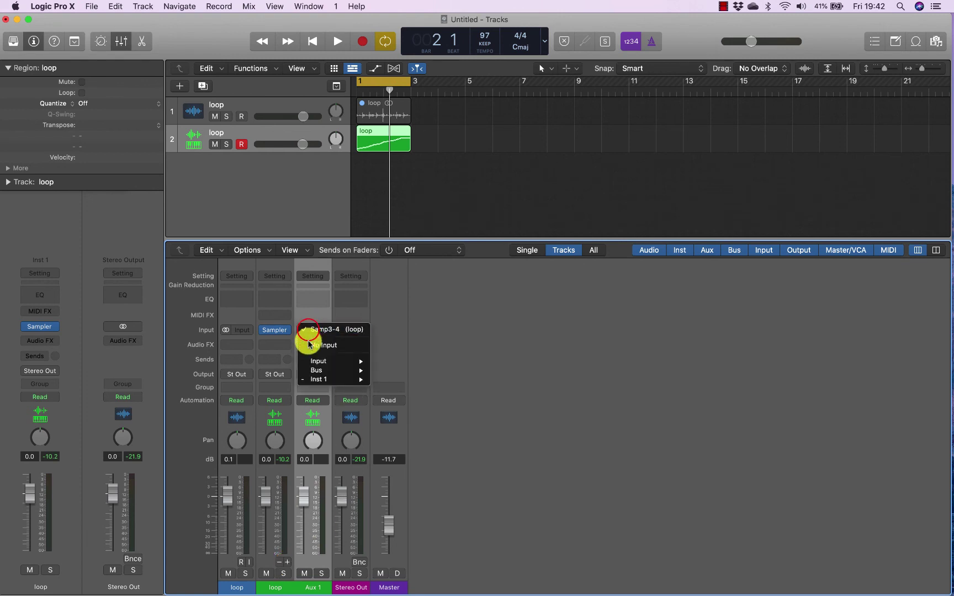
mouse_move(313, 380)
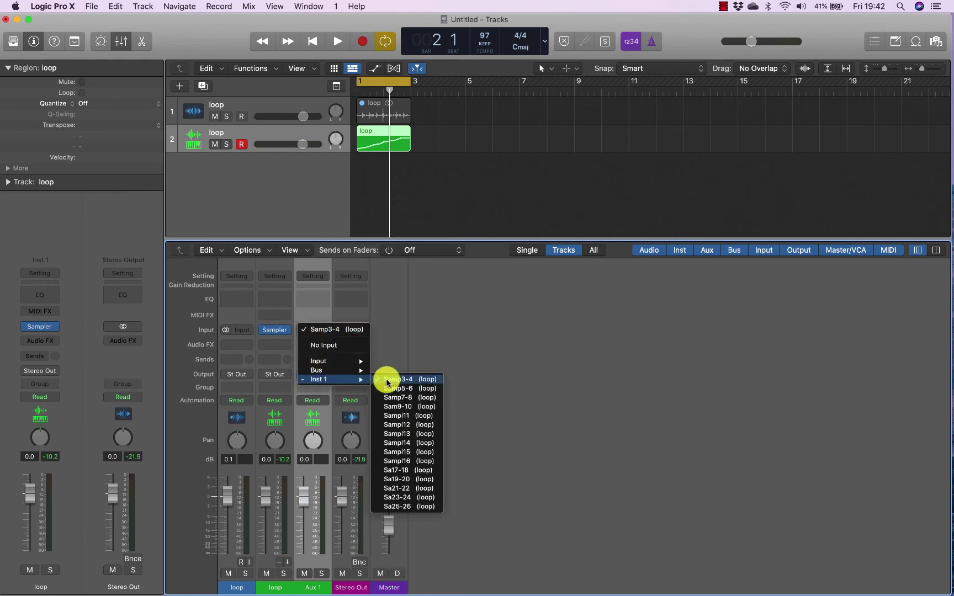
left_click(437, 330)
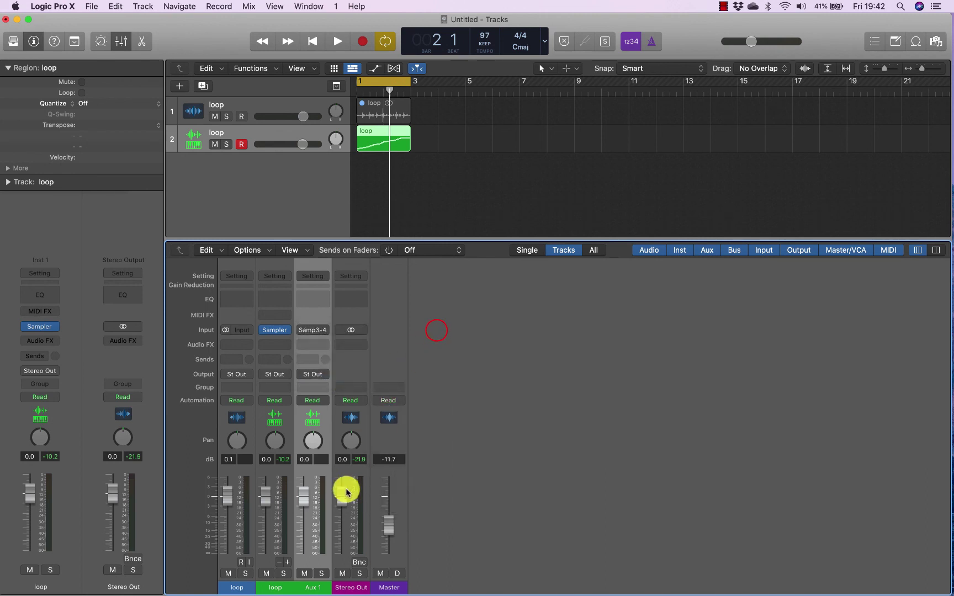
- Solo the Aux 1 channel to audition the kick output, and clear the solo during playback
left_click(323, 573)
key("space")
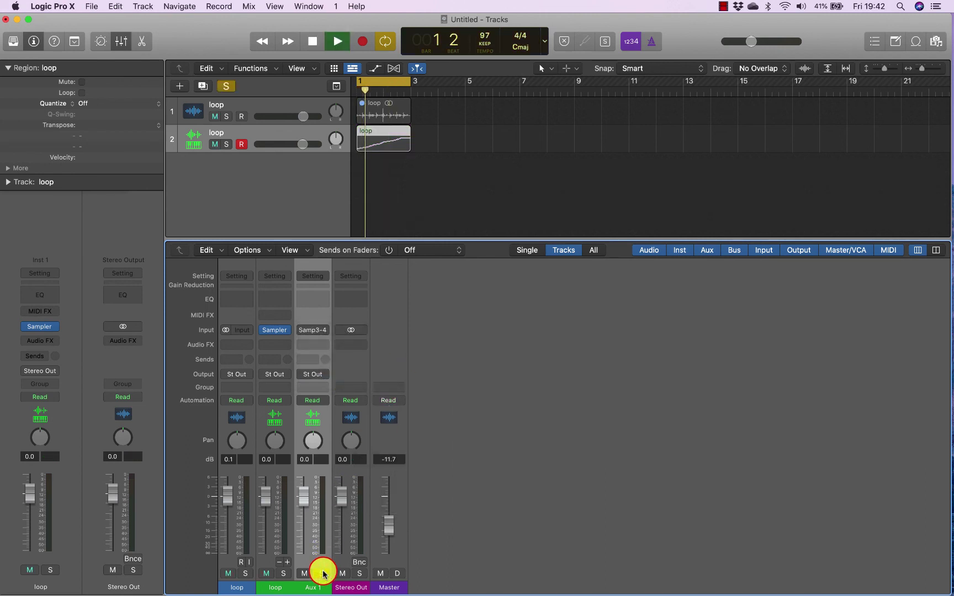
left_click(226, 86)
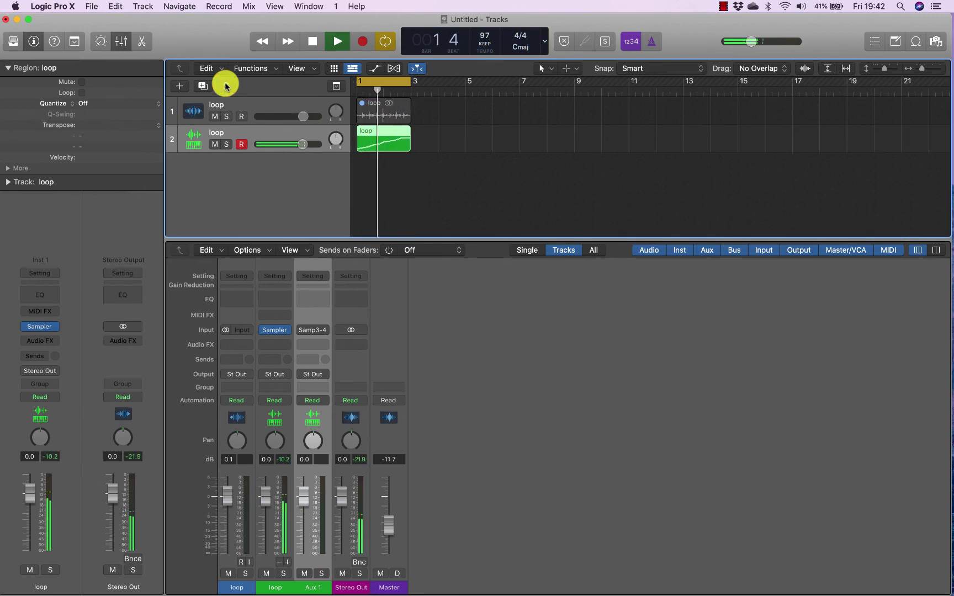
- Unmute Sampler's kick group and move the plug-in window aside to watch the mixer meters during playback
left_click(275, 329)
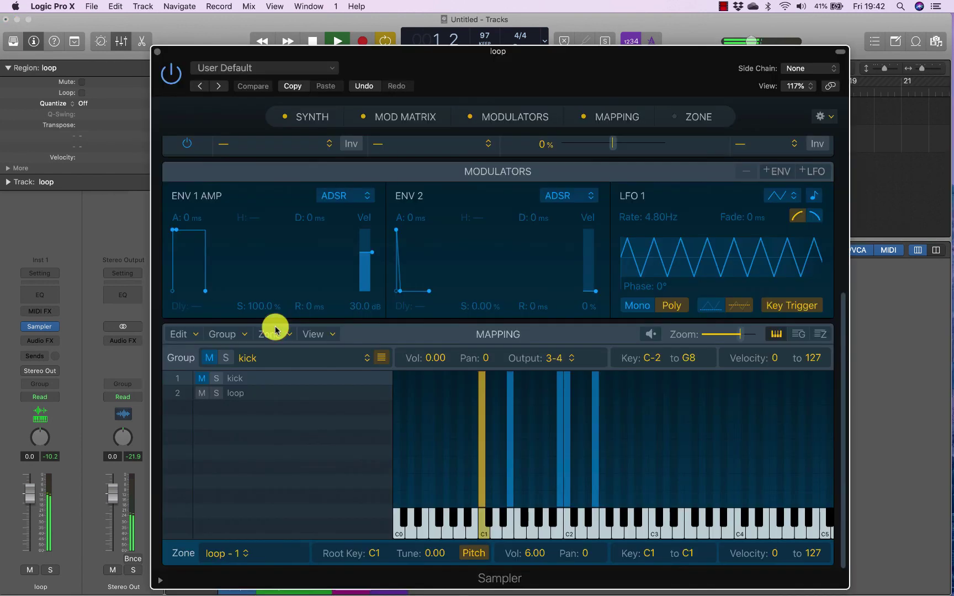
left_click(282, 381)
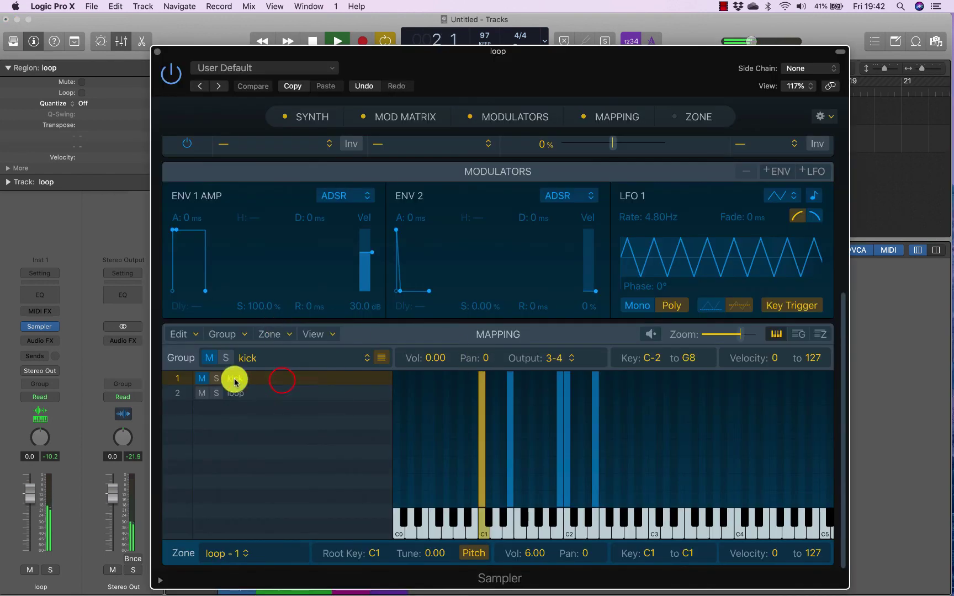
left_click(202, 380)
left_click_drag(387, 74, 751, 75)
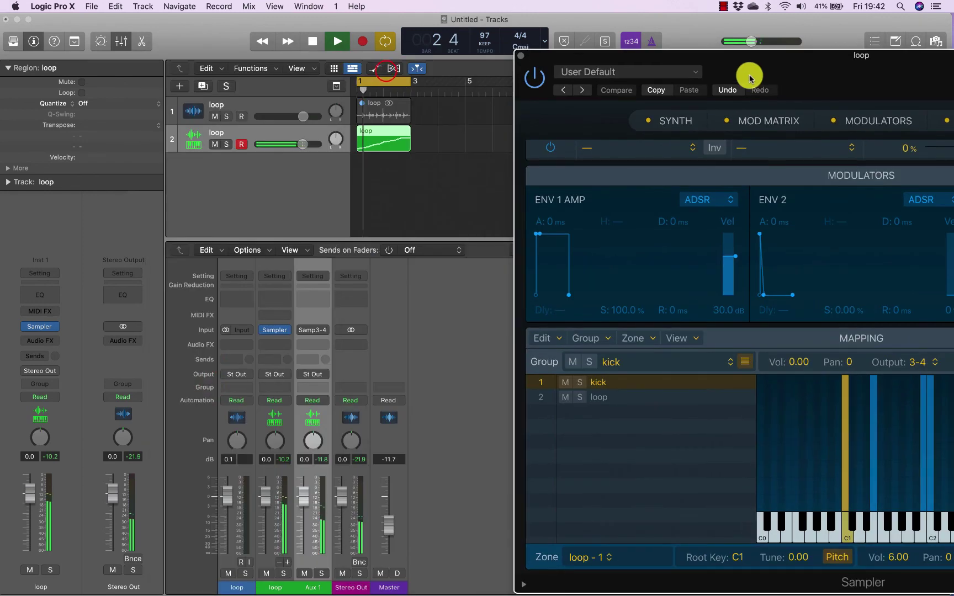
key("space")
left_click(564, 380)
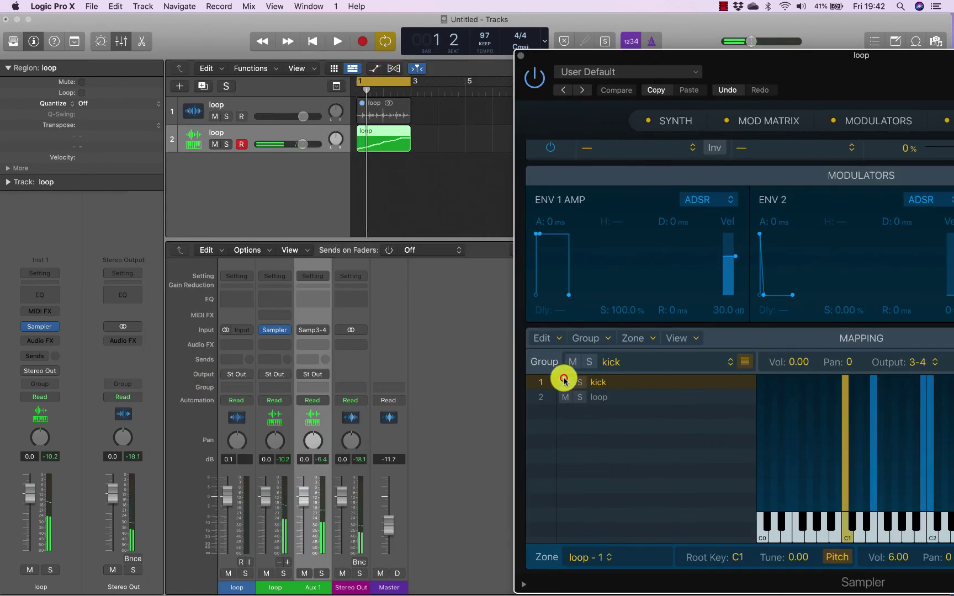
key("space")
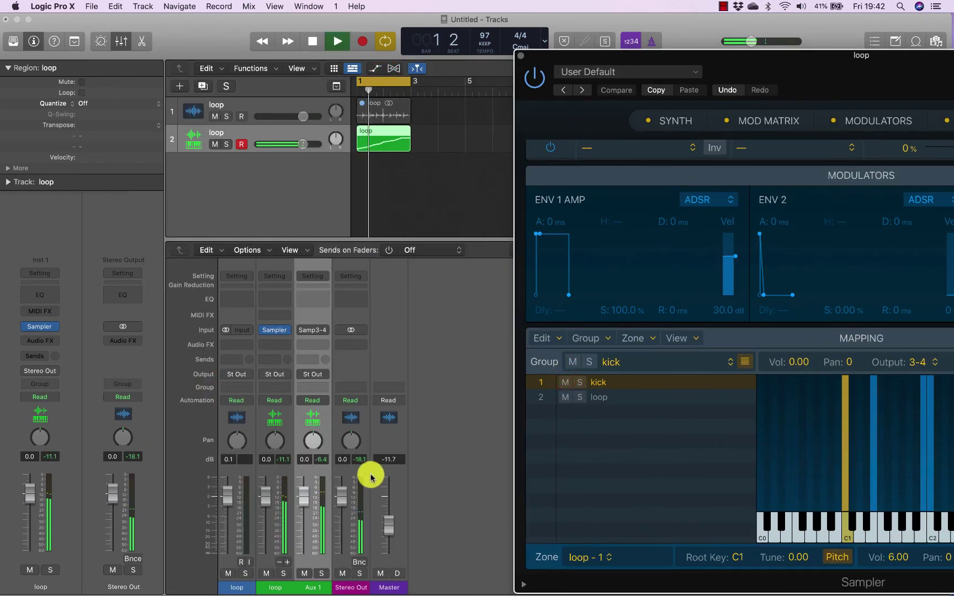
- Solo the Aux 1 channel and load the Punchy Kick drum preset in its Channel EQ
left_click(323, 573)
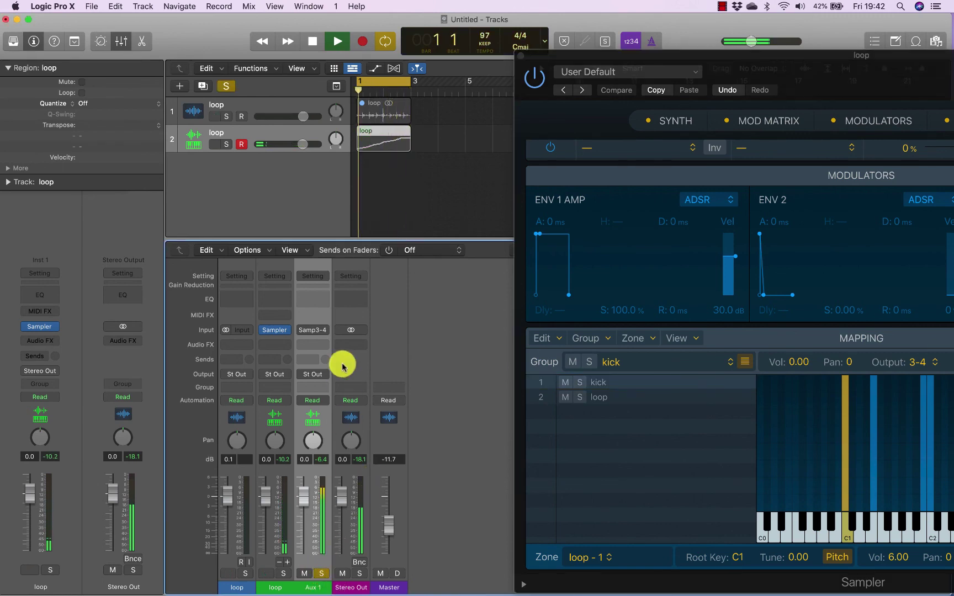
key("space")
left_click(315, 301)
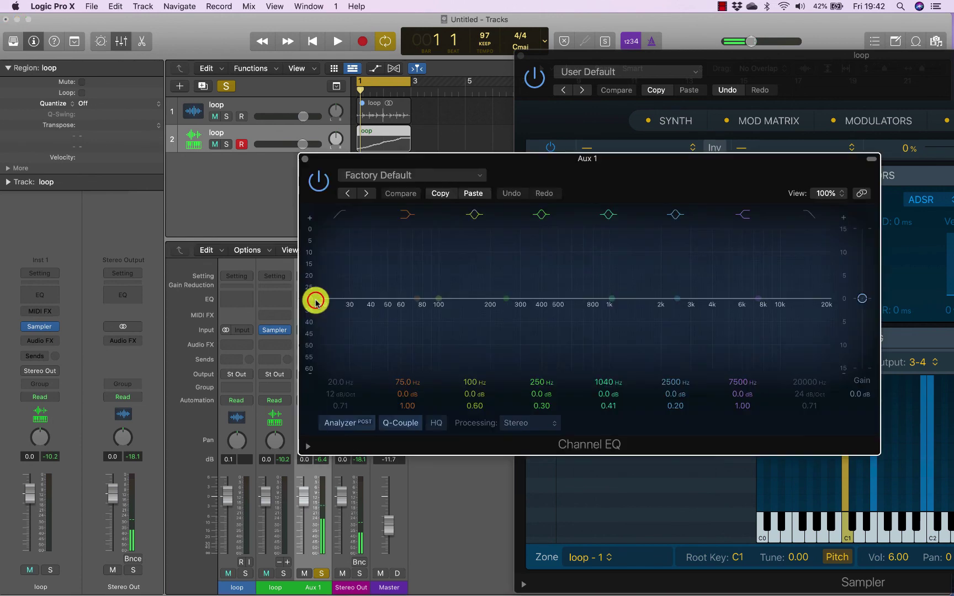
left_click(401, 175)
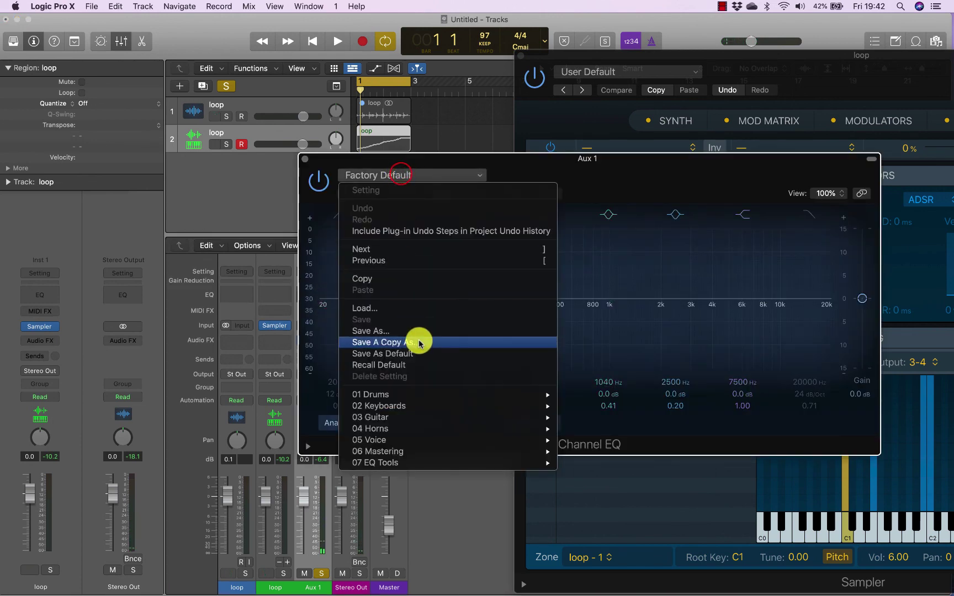
mouse_move(420, 408)
mouse_move(362, 394)
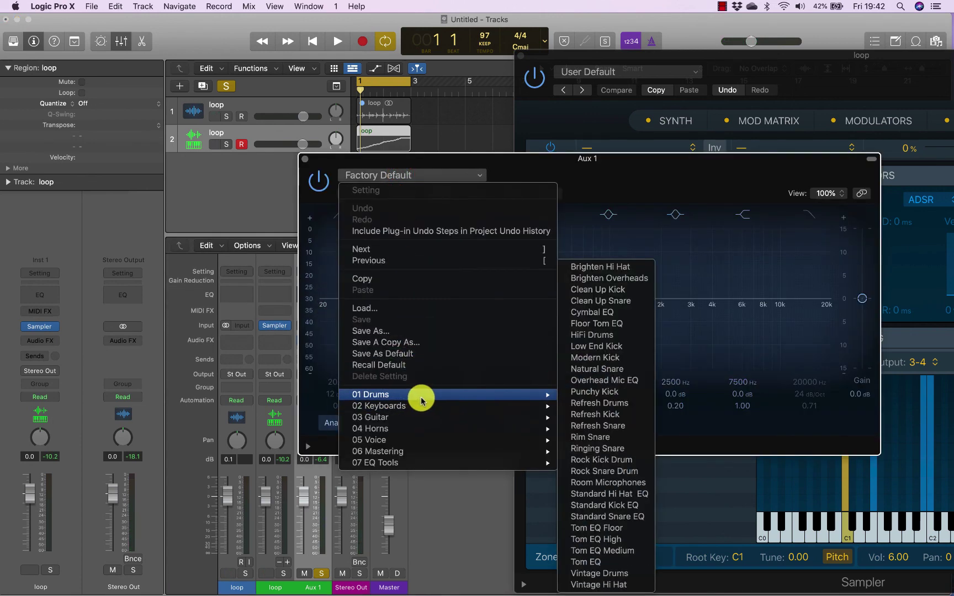
left_click(613, 396)
- During playback, set Aux 1's EQ boost to +4.0 dB at 4400 Hz and its 500 Hz cut to -3.6 dB
key("space")
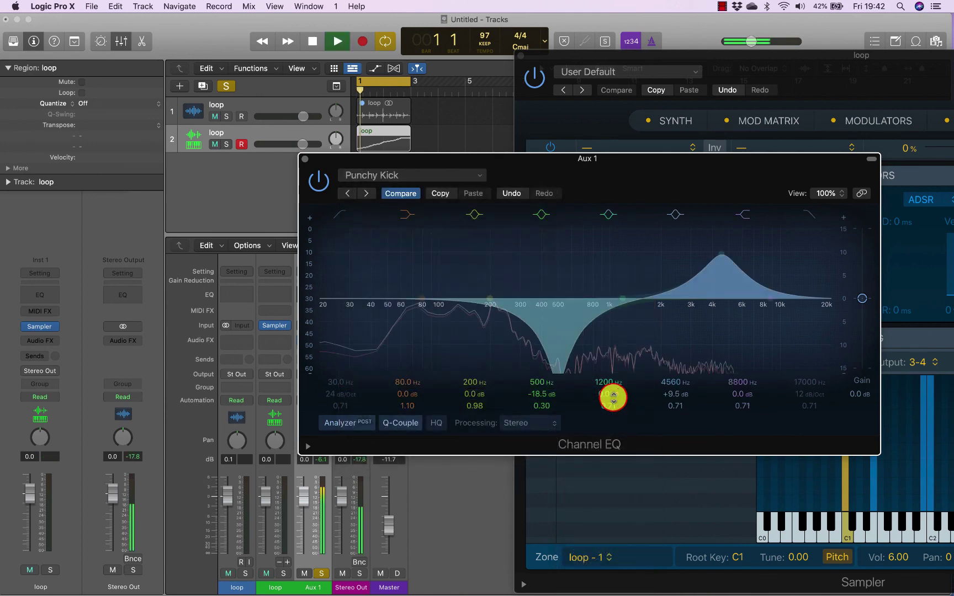
left_click_drag(722, 257, 718, 279)
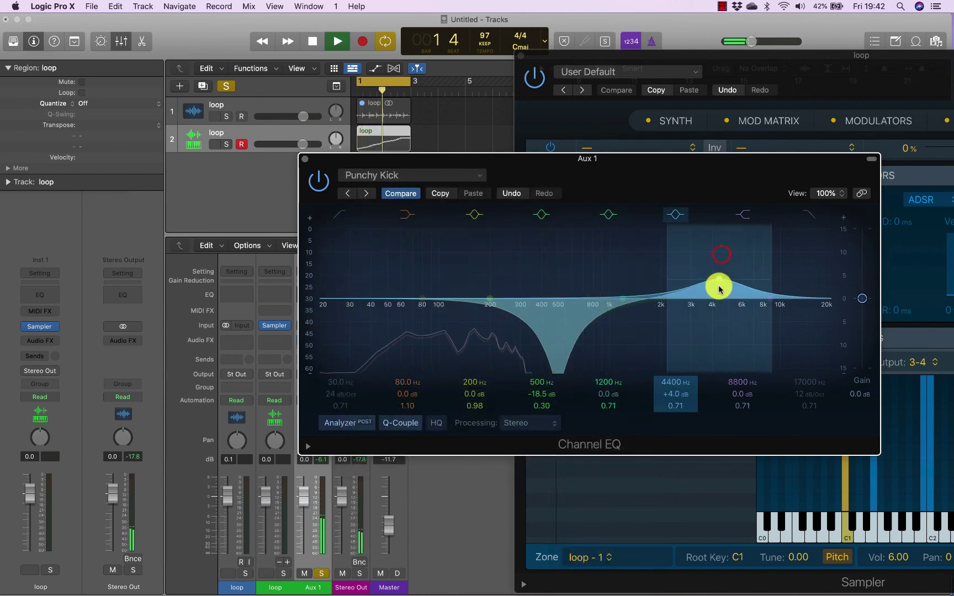
left_click_drag(540, 393, 539, 394)
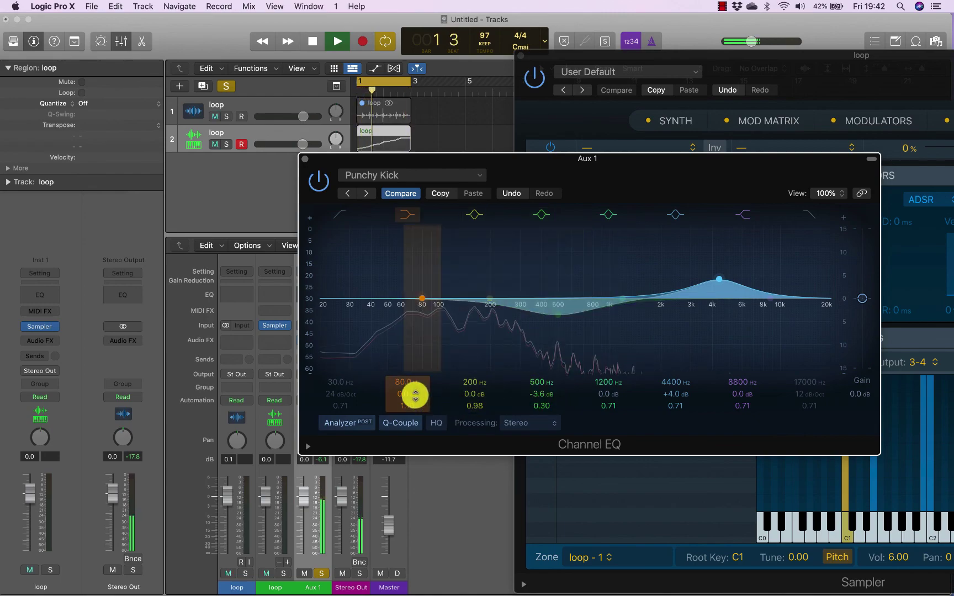